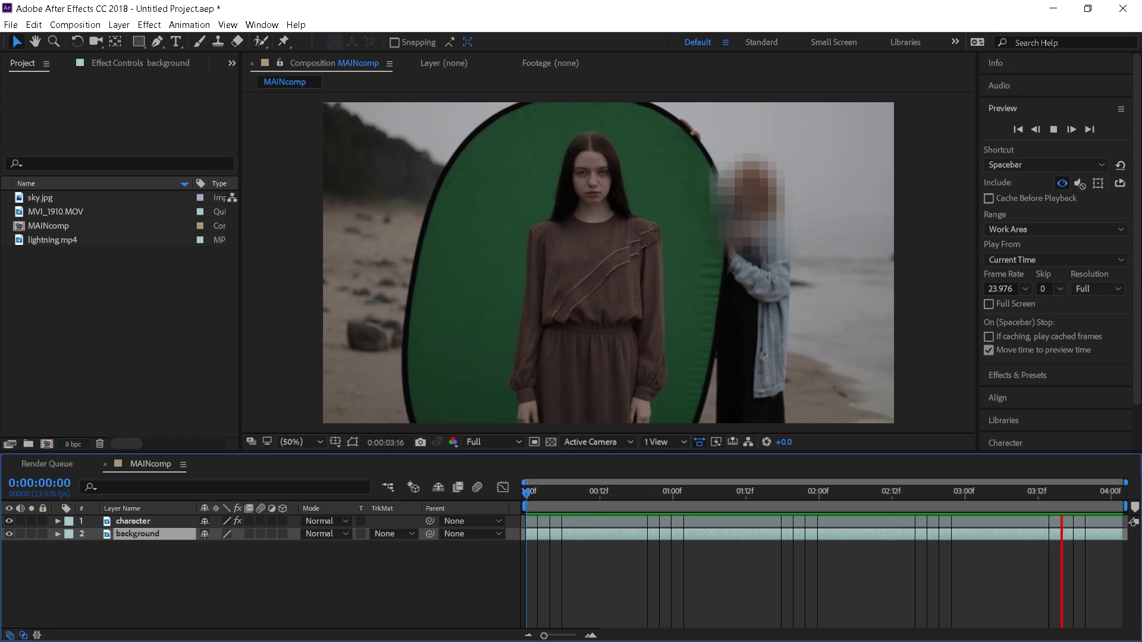
Place sky.jpg directly above the background layer and fit it to the composition height.
left_click_drag(229, 197, 155, 530)
right_click(608, 263)
left_click(815, 382)
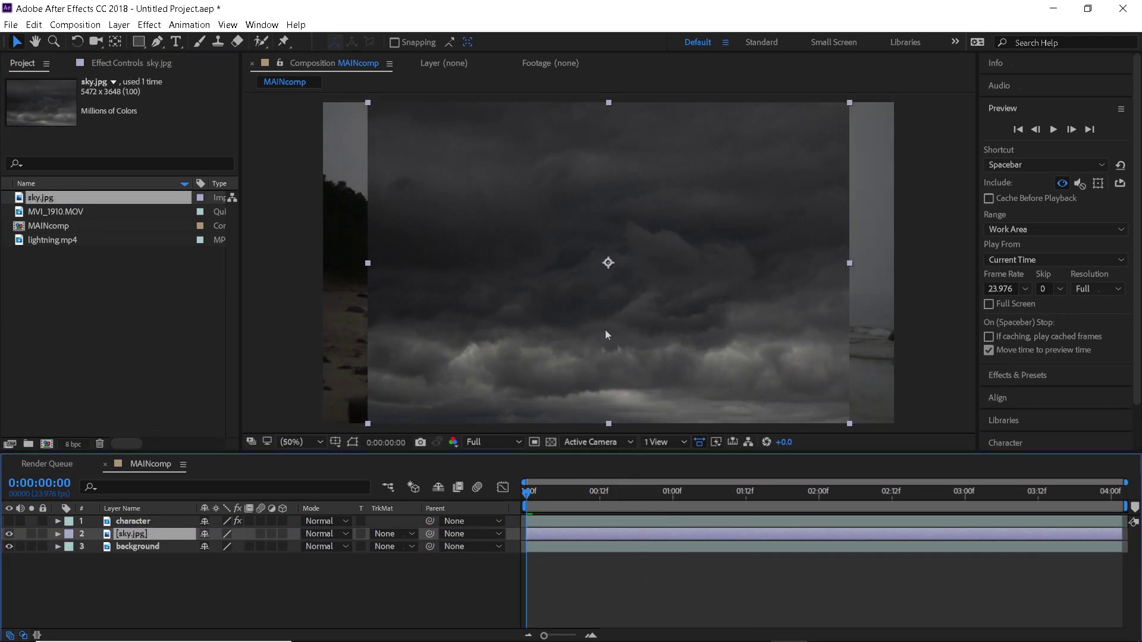
Scale sky.jpg to 41.6% and position it so it covers the sky area down to the sea horizon.
key("p")
left_click_drag(682, 385, 724, 250)
key("shift+s")
left_click_drag(233, 559, 242, 559)
left_click_drag(568, 280, 495, 242)
Animate a slow sideways sky drift with a Position keyframe at 0:00:04:01 and X at 792, and preview it from the start.
key("End")
left_click(95, 547)
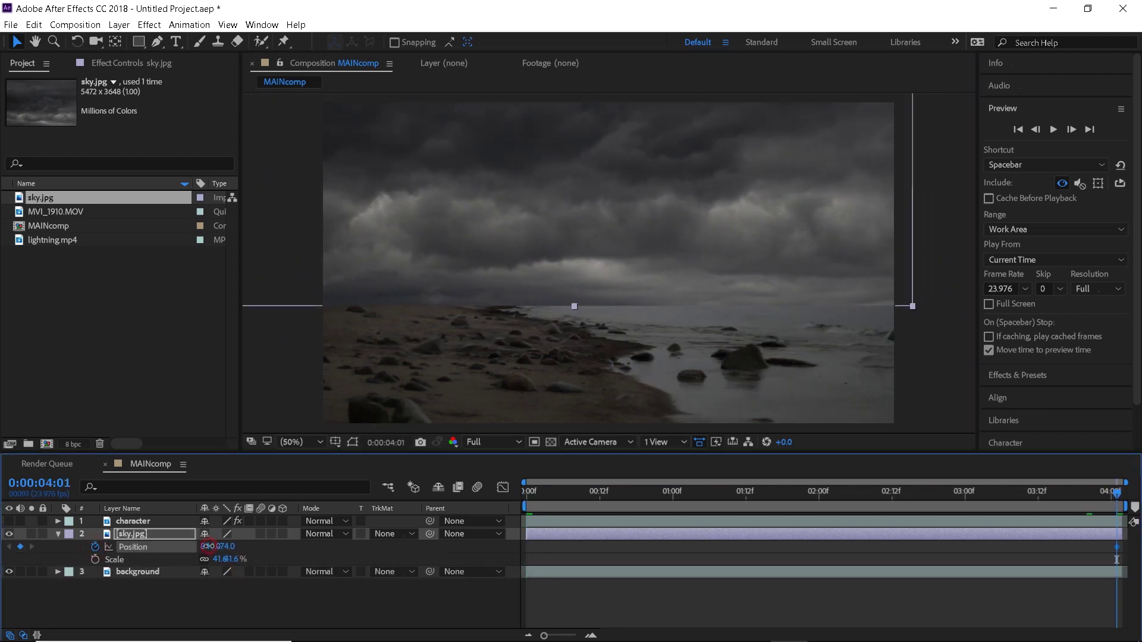
left_click_drag(208, 546, 159, 533)
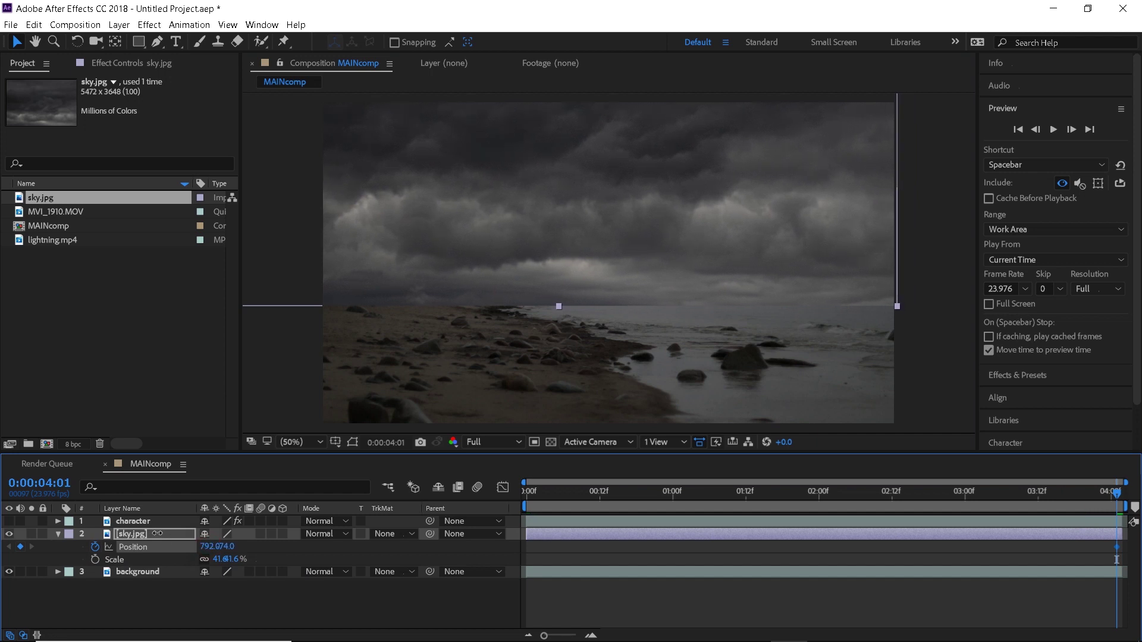
left_click(530, 493)
key("space")
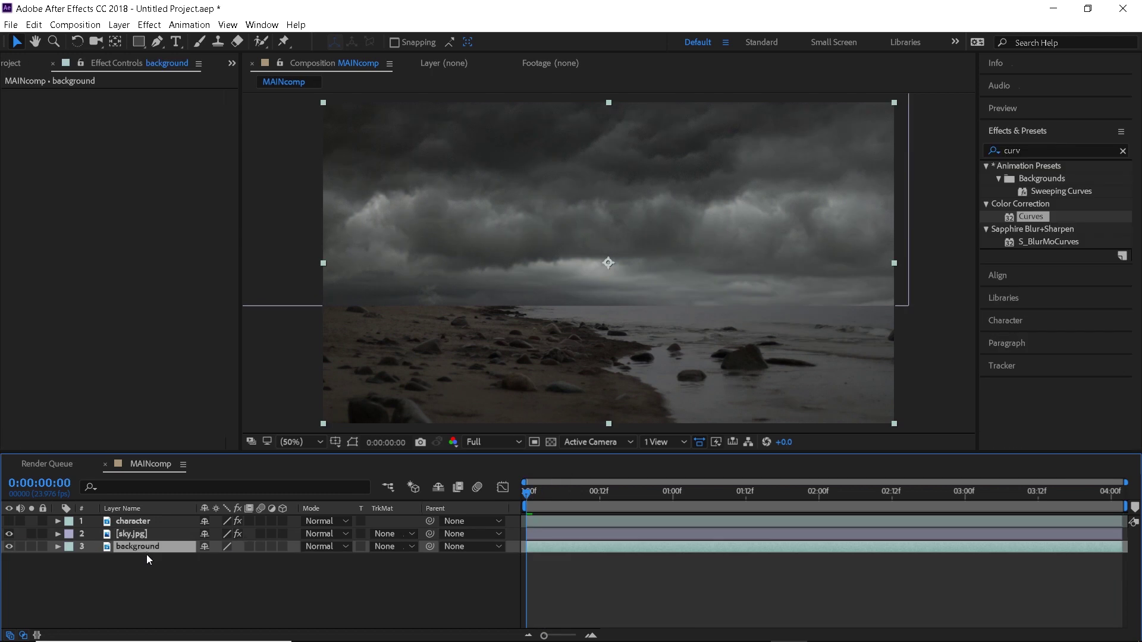
Duplicate the background layer, place the copy above sky.jpg, and apply the obsolete Luma Key effect to it.
key("ctrl+d")
left_click_drag(146, 547, 145, 534)
left_click(1045, 149)
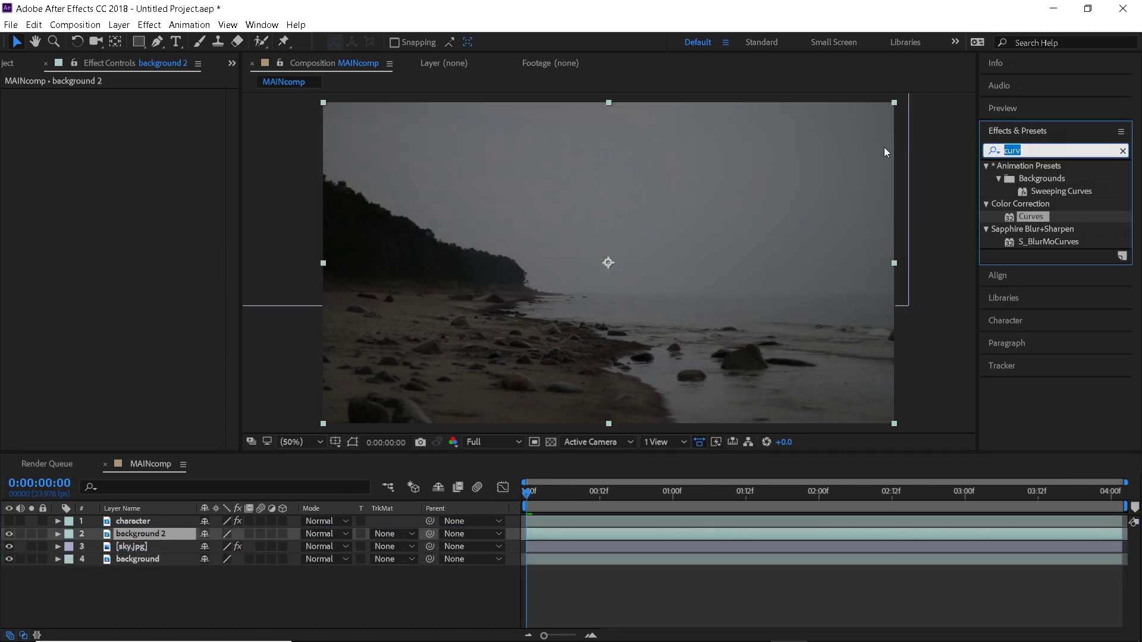
type("luma key")
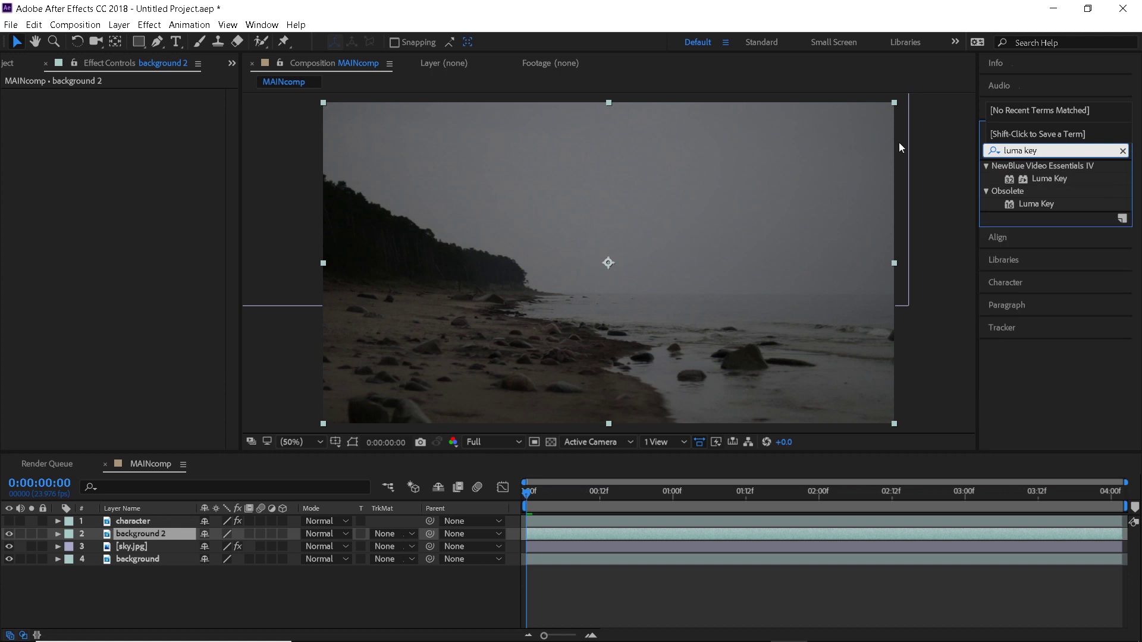
left_click_drag(1043, 203, 149, 533)
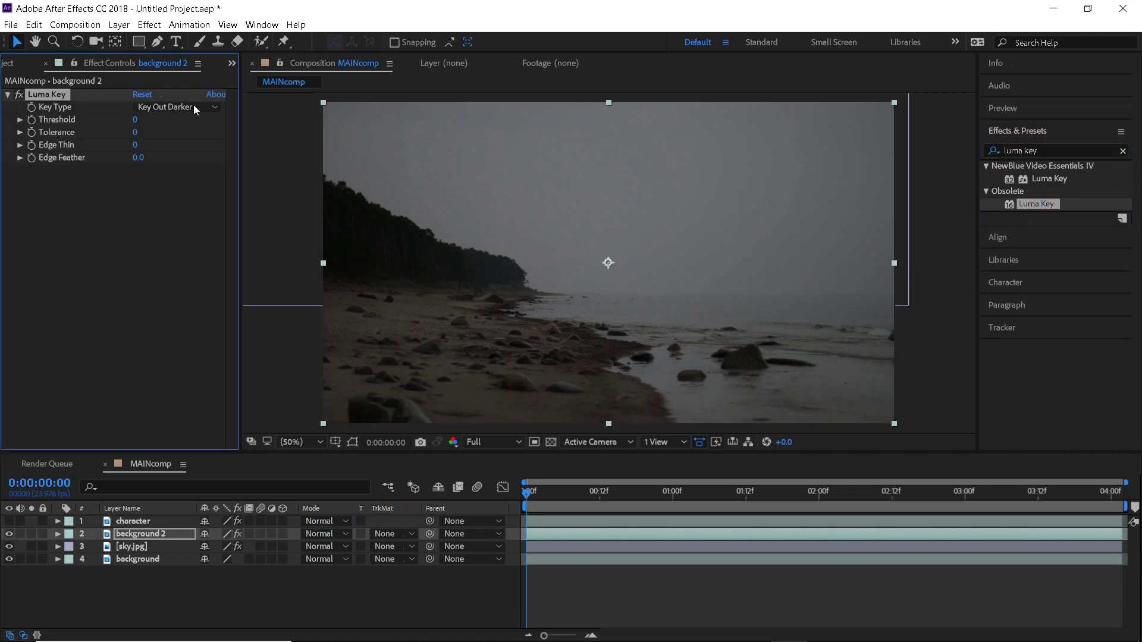
Set the Luma Key on background 2 to Key Out Brighter with a threshold of 67 and an edge thin of 0.
left_click(175, 106)
left_click(178, 119)
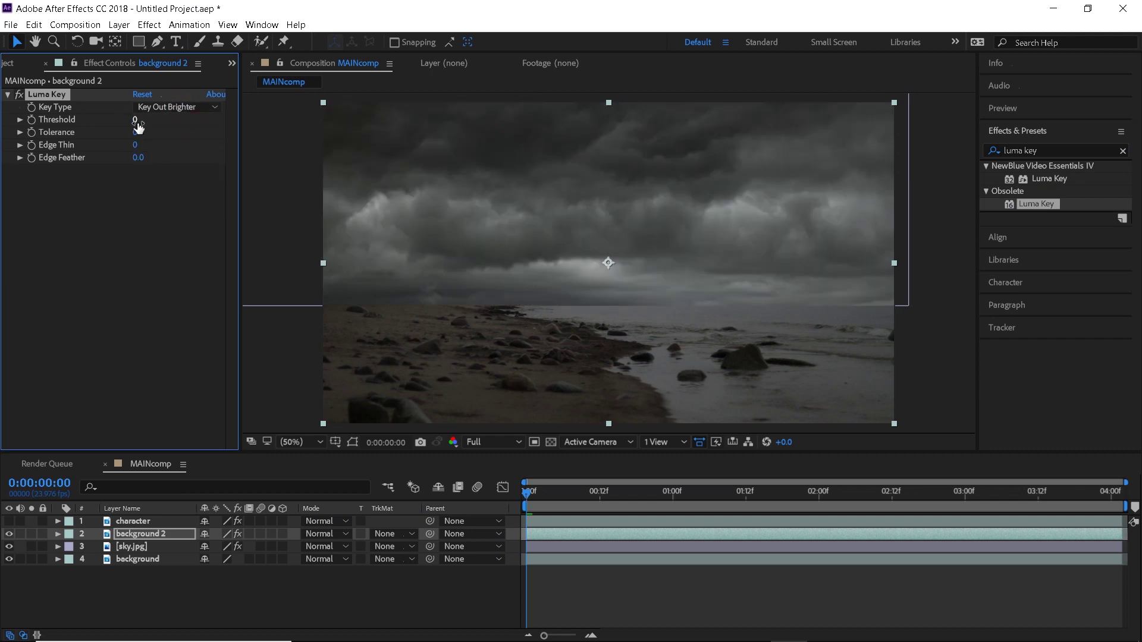
left_click_drag(151, 121, 192, 133)
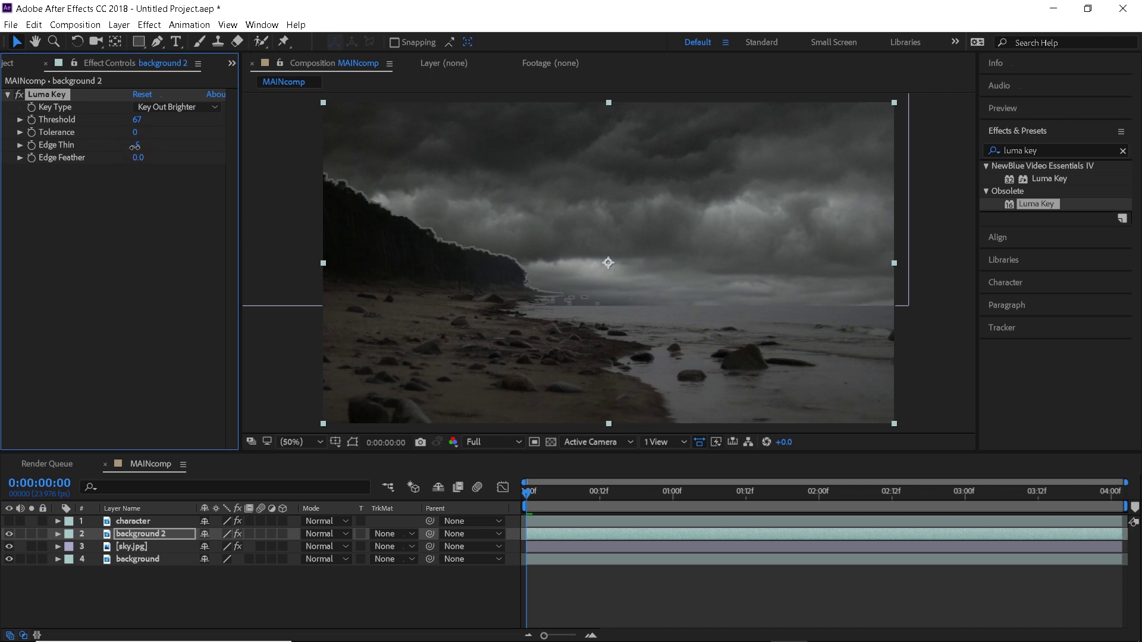
left_click_drag(134, 147, 138, 149)
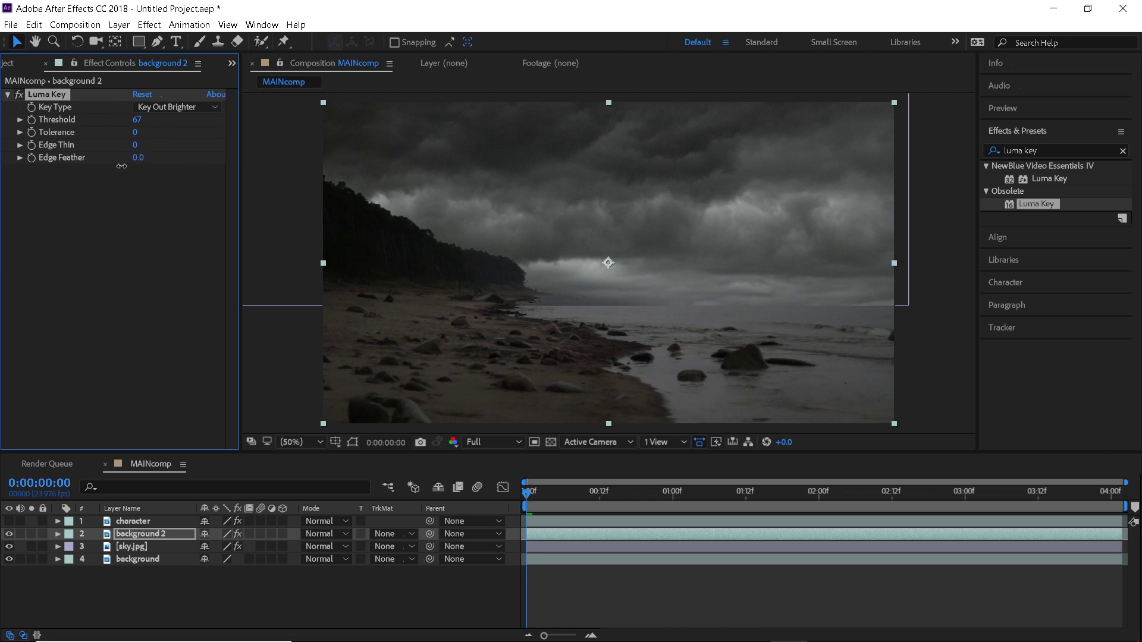
left_click(9, 96)
left_click(8, 95)
Duplicate the background 2 layer and delete the Luma Key effect from the copy.
left_click(142, 559)
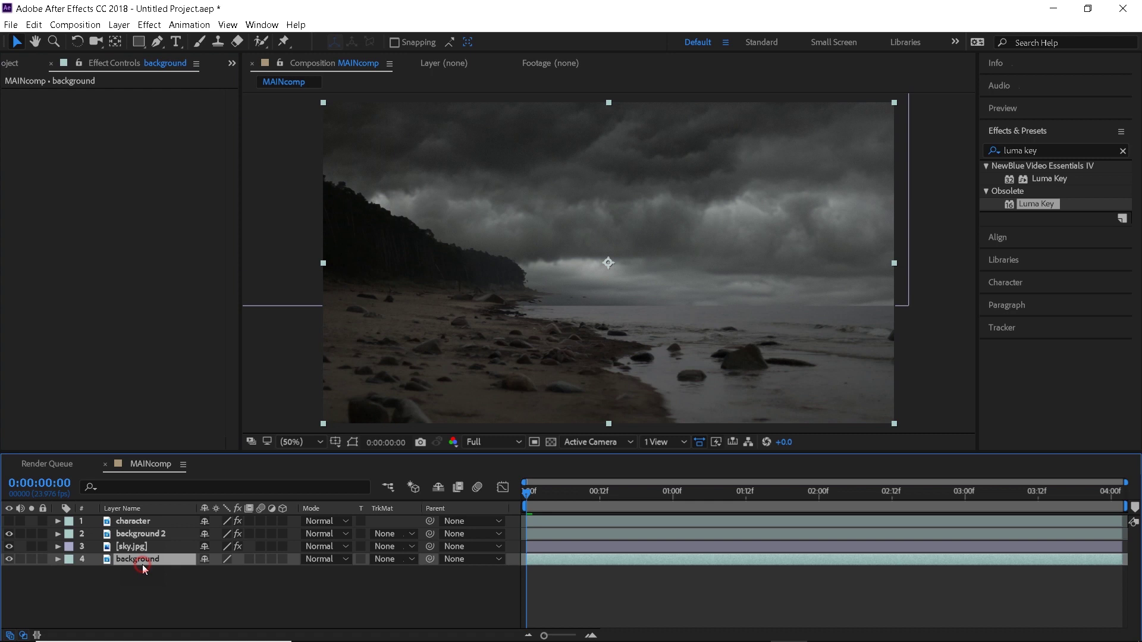
left_click(146, 535)
key("ctrl+d")
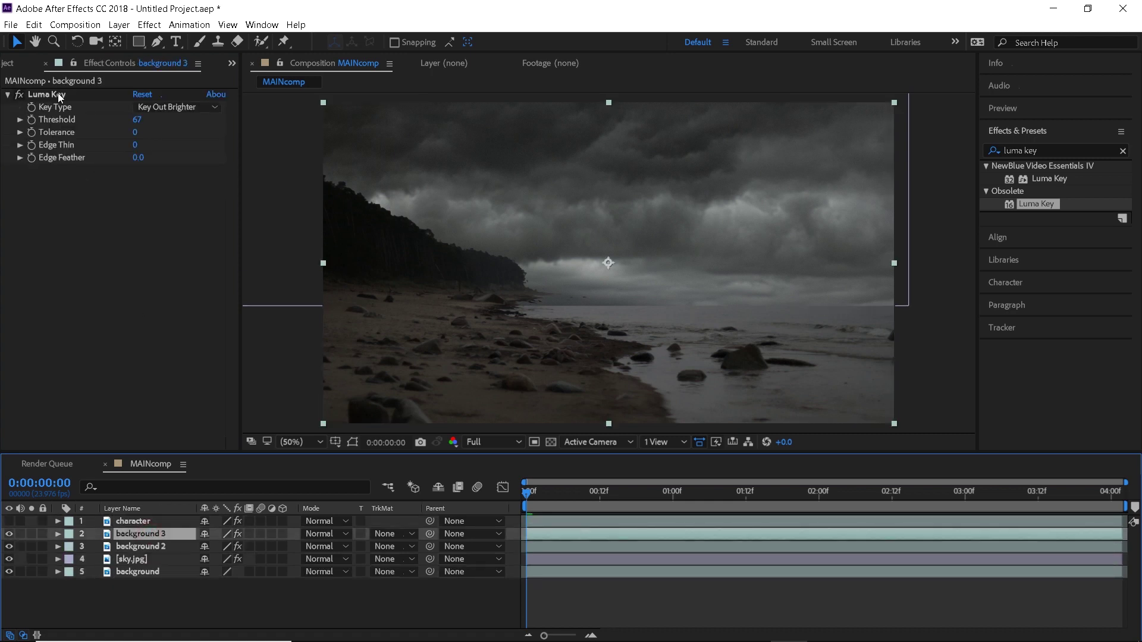
left_click(60, 95)
key("Delete")
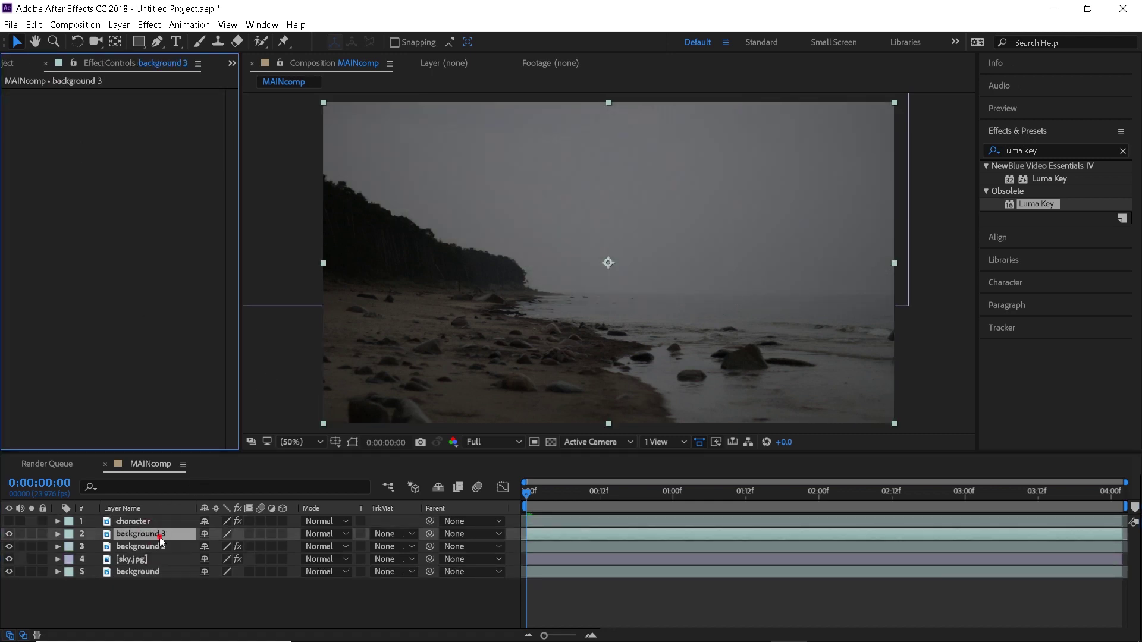
Draw a mask on background 3 along the horizon to enclose the sea, and feather its edge.
left_click(159, 538)
left_click(155, 44)
scroll(707, 307, "up", 2)
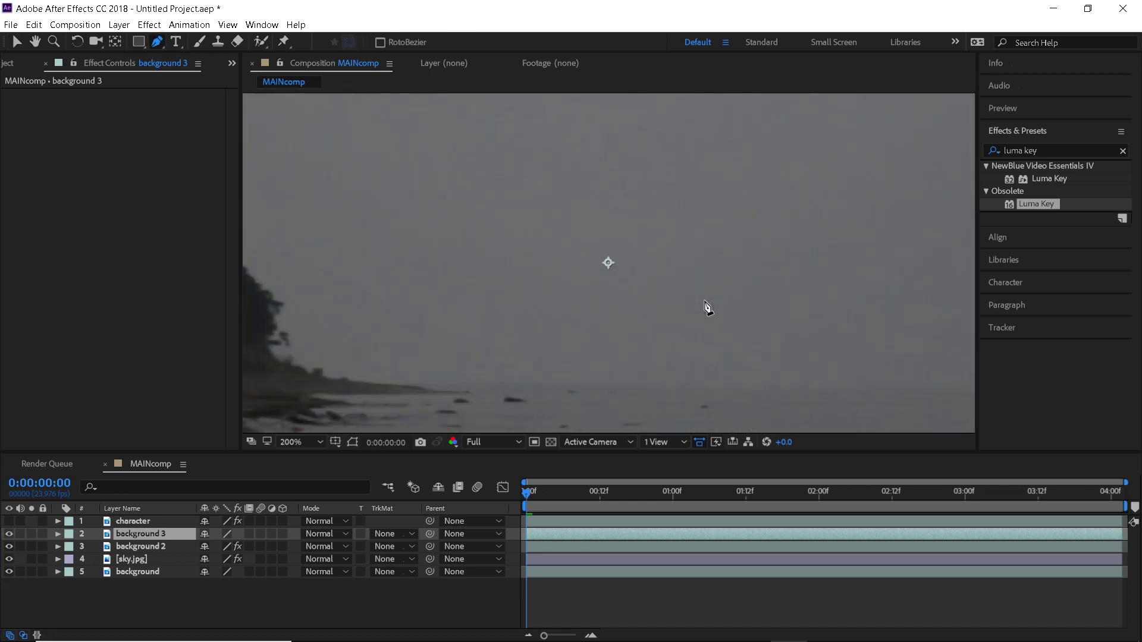
key("space")
left_click_drag(537, 416, 543, 331)
left_click_drag(472, 276, 542, 293)
key("g")
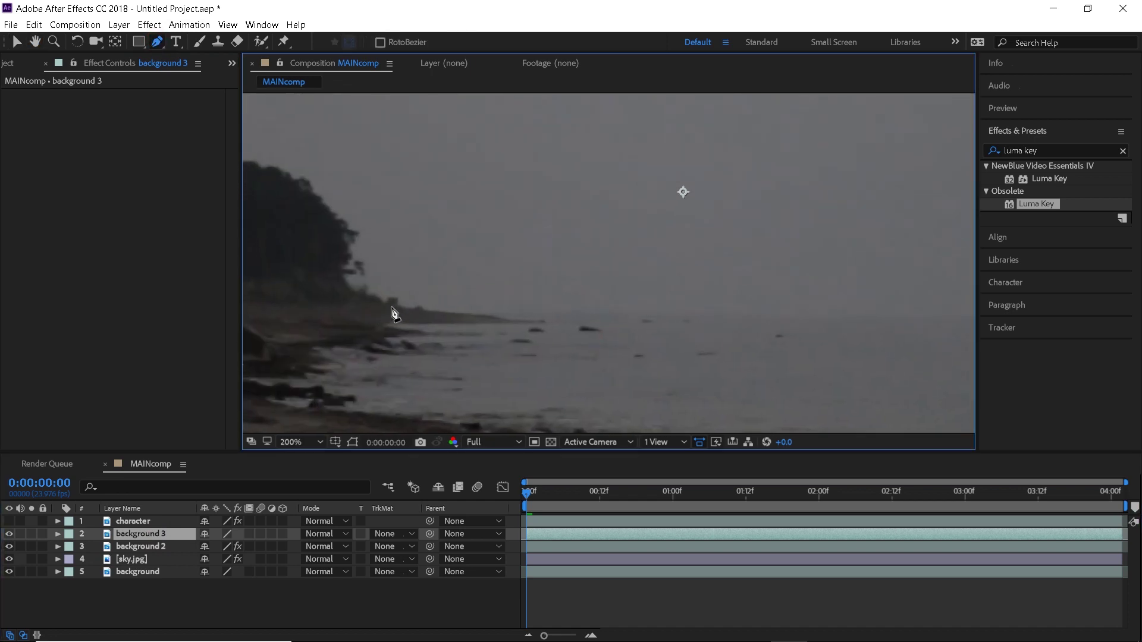
left_click(480, 314)
left_click(693, 315)
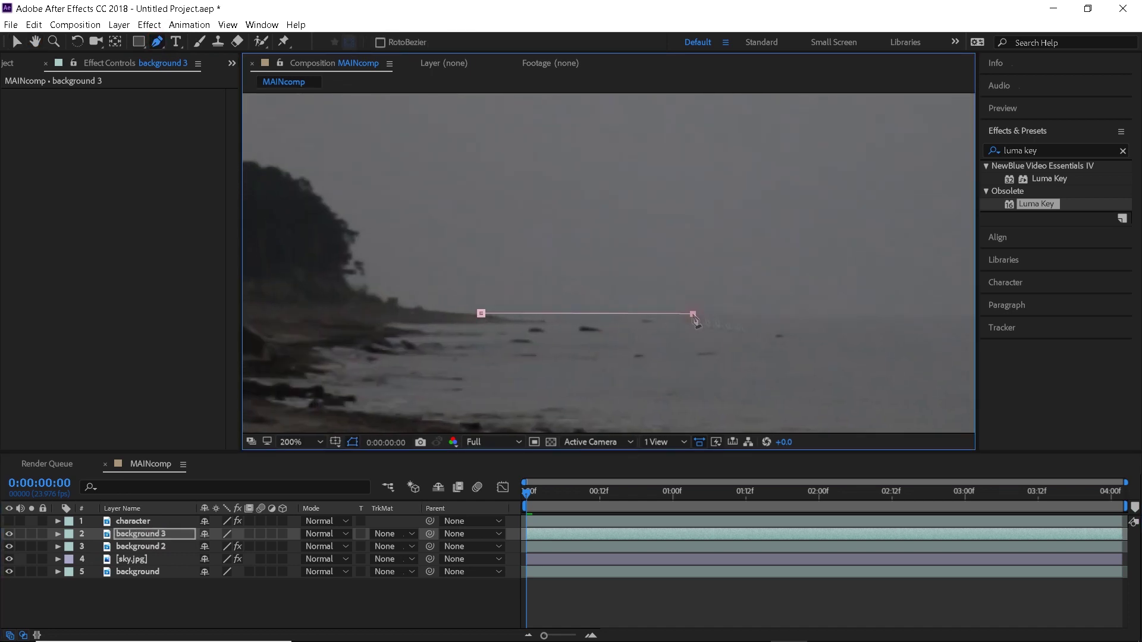
left_click(546, 326)
left_click(904, 326)
scroll(606, 261, "down", 1)
left_click(624, 316)
left_click(671, 294)
left_click(17, 42)
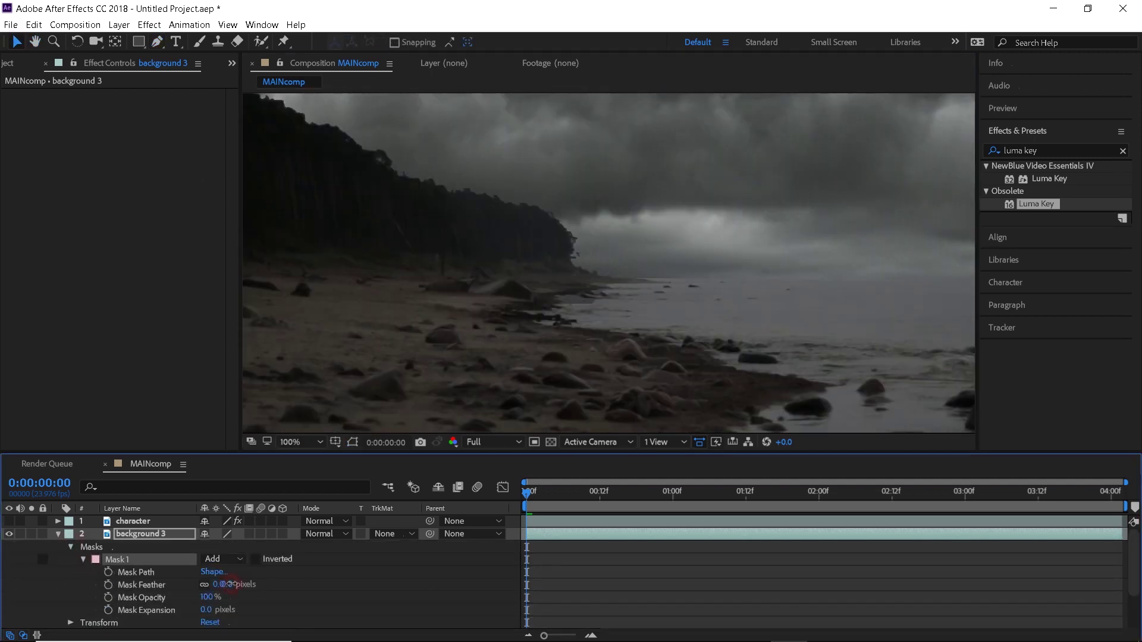
left_click_drag(229, 584, 235, 584)
Apply the Curves effect to sky.jpg and shape its RGB curve for brighter, more contrasted clouds.
left_click(425, 184)
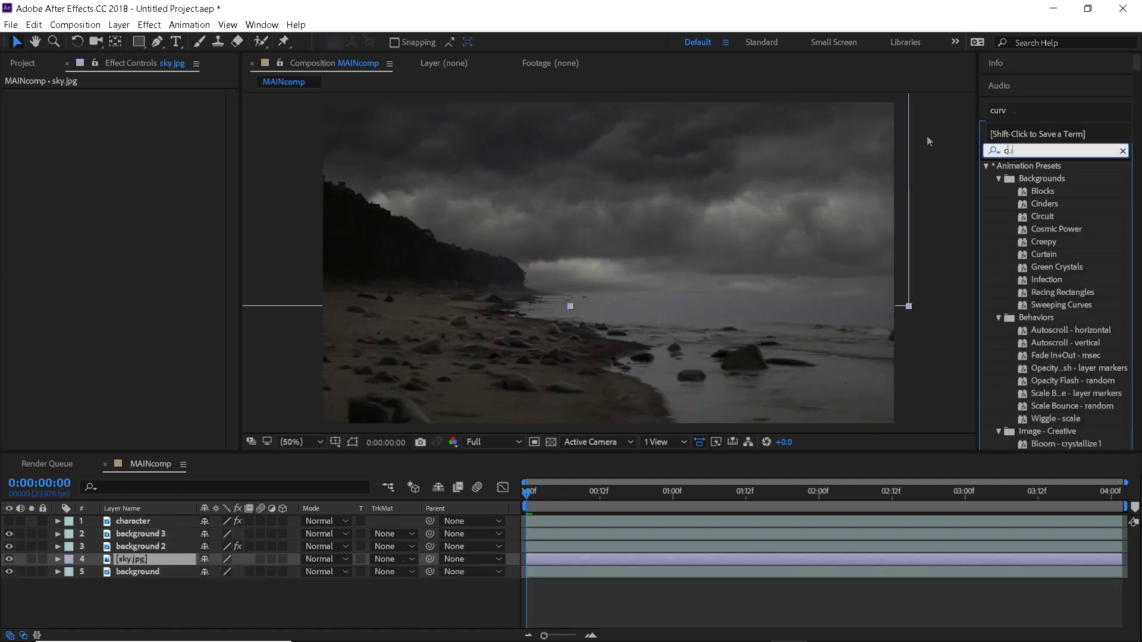
left_click_drag(1040, 221, 144, 562)
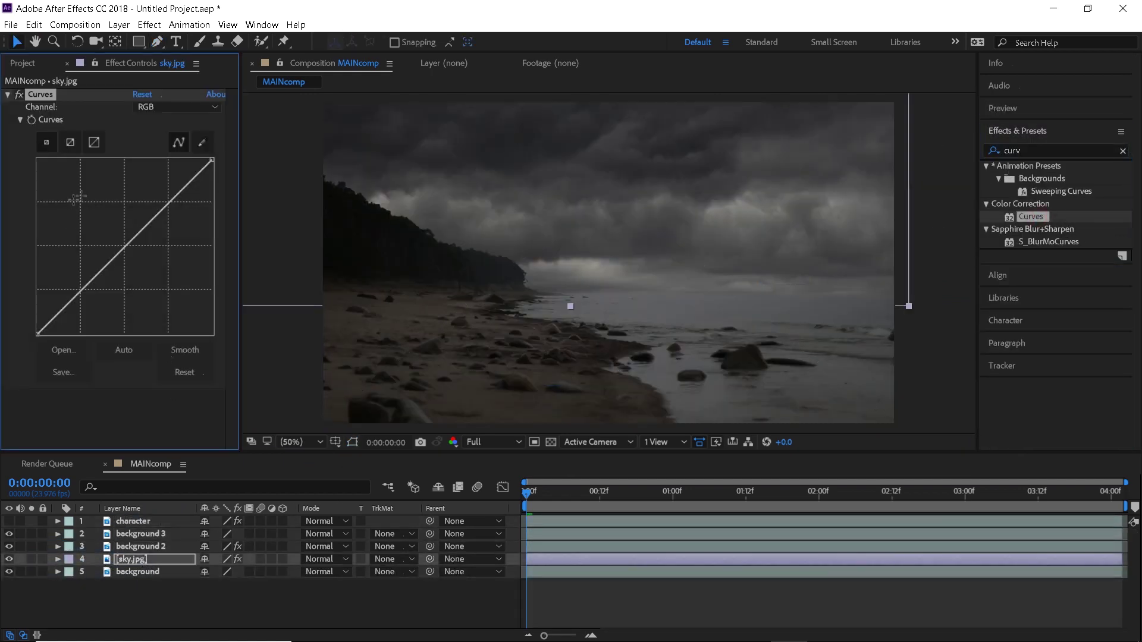
left_click_drag(163, 207, 160, 199)
left_click_drag(85, 264, 88, 270)
left_click_drag(212, 159, 195, 159)
left_click_drag(38, 334, 44, 336)
Adjust the Red, Green and Blue channel curves of sky.jpg for a slightly greenish tint.
left_click(151, 109)
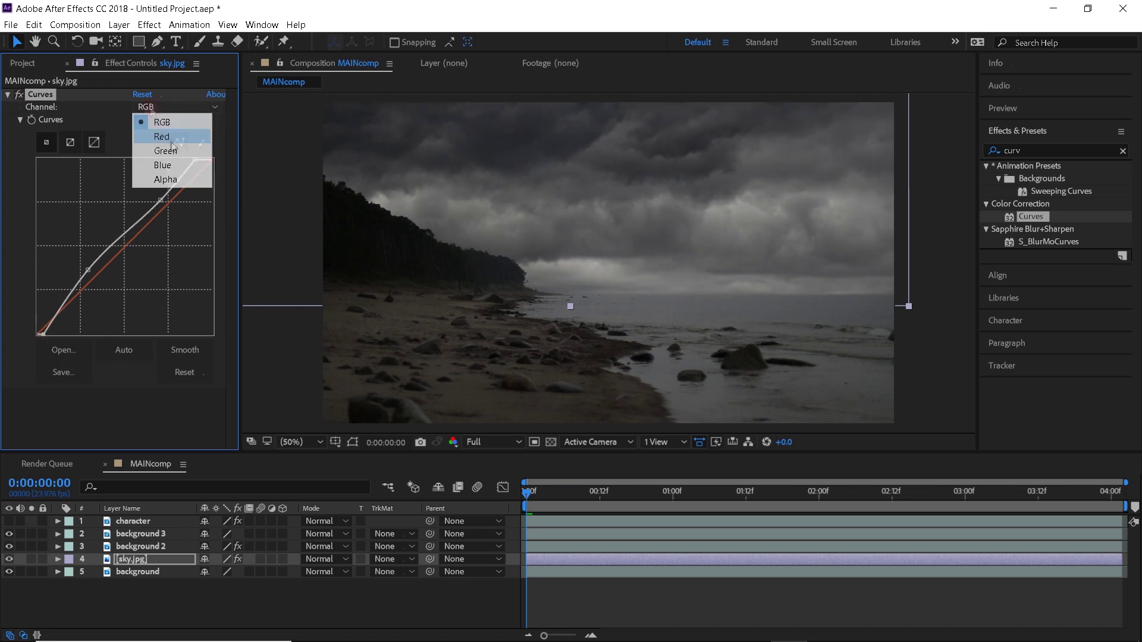
left_click(168, 139)
mouse_move(212, 160)
left_mouse_down()
mouse_move(221, 165)
mouse_move(216, 155)
left_mouse_up()
left_click(151, 108)
left_click(166, 151)
left_click(151, 108)
left_click(165, 165)
left_click_drag(37, 335, 42, 343)
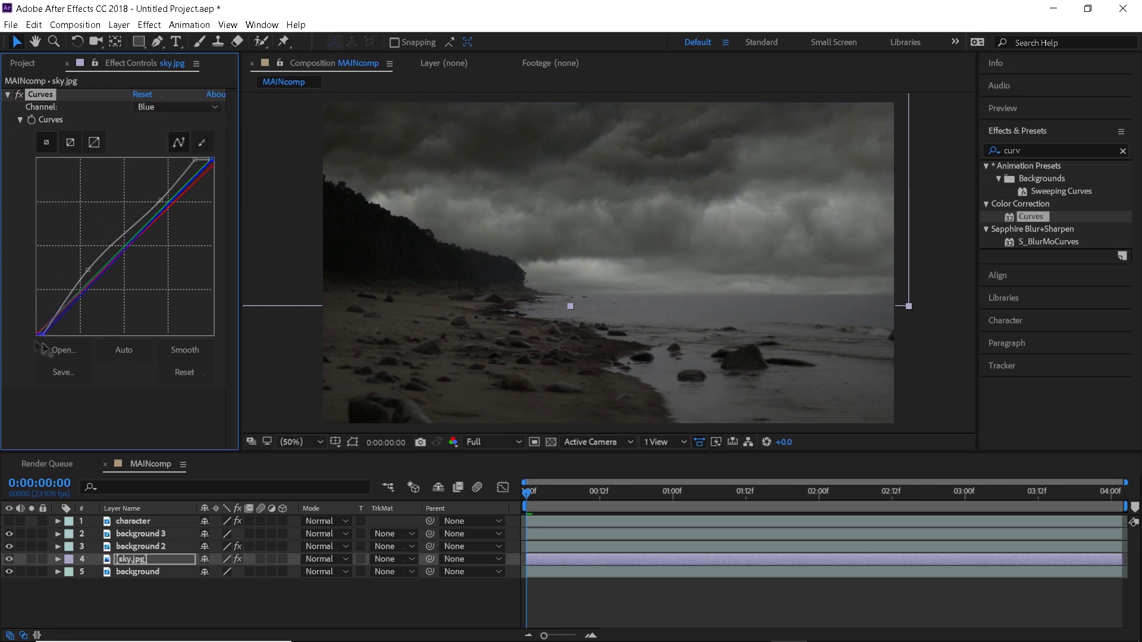
Place lightning.mp4 above background 3 and cut away its opening section, sliding the remainder earlier.
left_click_drag(54, 240, 154, 529)
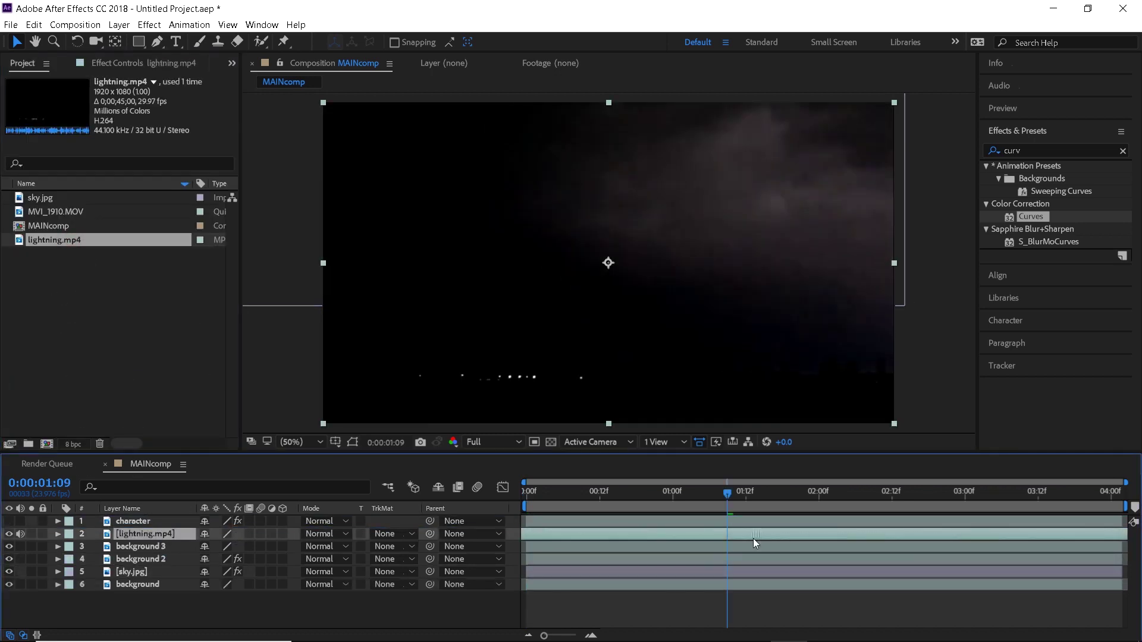
left_click(34, 25)
left_click(62, 205)
left_click(635, 545)
key("Delete")
left_click_drag(803, 534, 603, 534)
Split lightning.mp4 further along, remove the unwanted part, and slide the remaining section to the composition's start.
left_click_drag(539, 494, 1039, 495)
left_click(34, 25)
left_click(63, 205)
key("Delete")
left_click(1020, 547)
key("ctrl+z")
left_click_drag(1071, 534, 559, 534)
left_click_drag(535, 495, 740, 524)
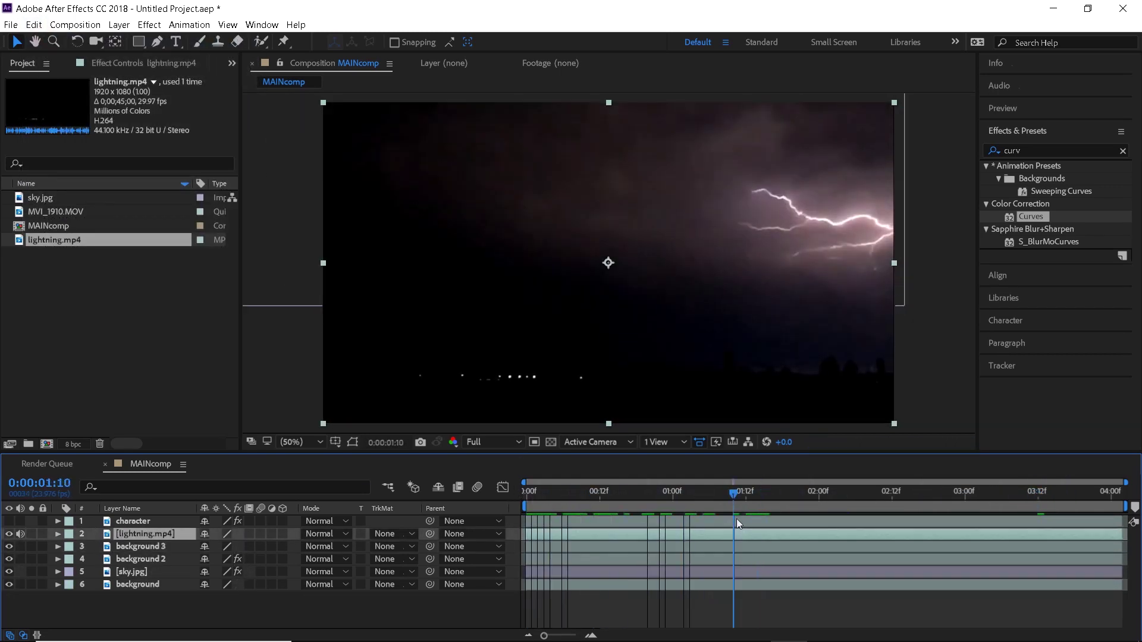
Move the lightning.mp4 layer below background 2 and set its vertical position to 396.
left_click_drag(146, 534, 145, 565)
key("p")
left_click_drag(229, 572, 142, 572)
left_click_drag(733, 494, 897, 494)
left_click_drag(228, 573, 206, 572)
left_click(36, 27)
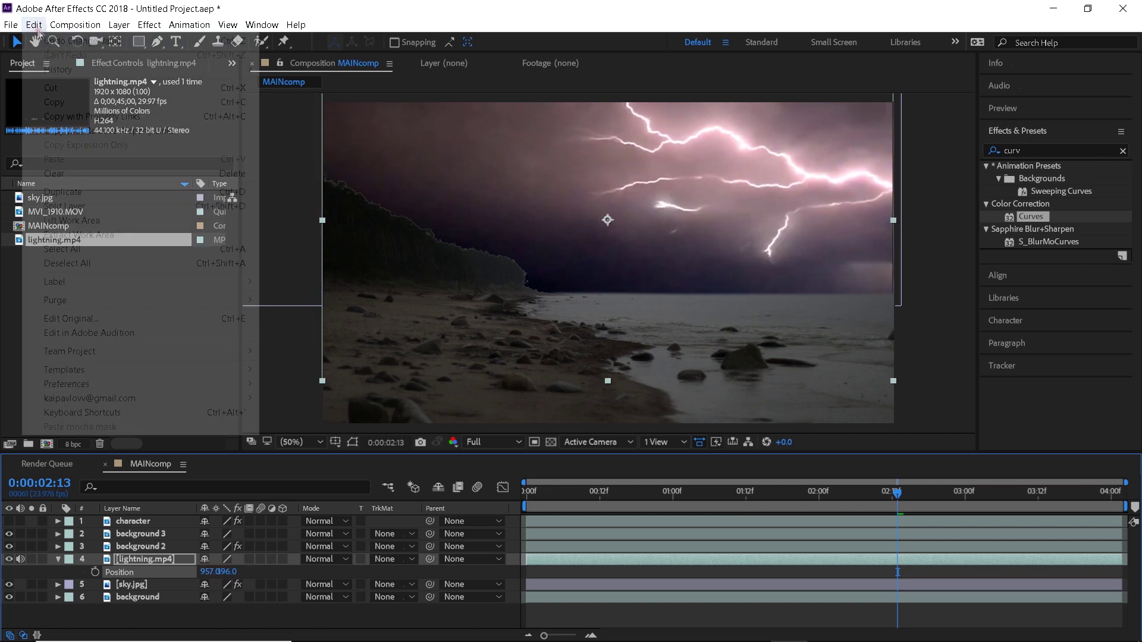
left_click(52, 41)
Mute the audio of lightning.mp4, set its blending mode to Color Dodge, and preview the composition.
left_click(21, 560)
left_click_drag(816, 491, 513, 489)
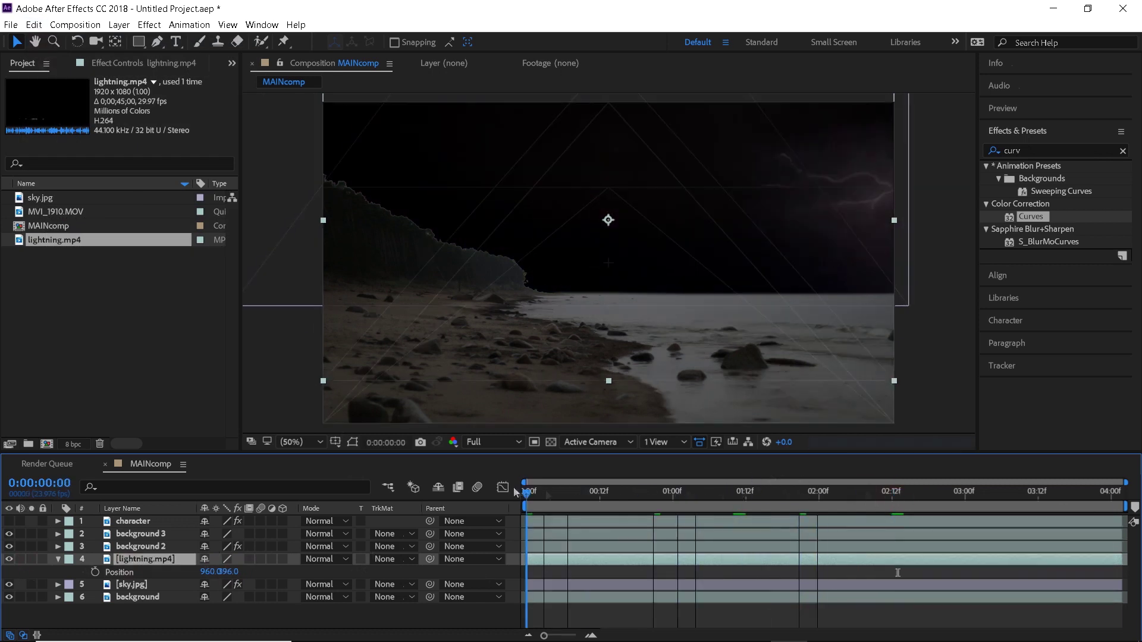
key("End")
left_click(325, 559)
left_click(372, 220)
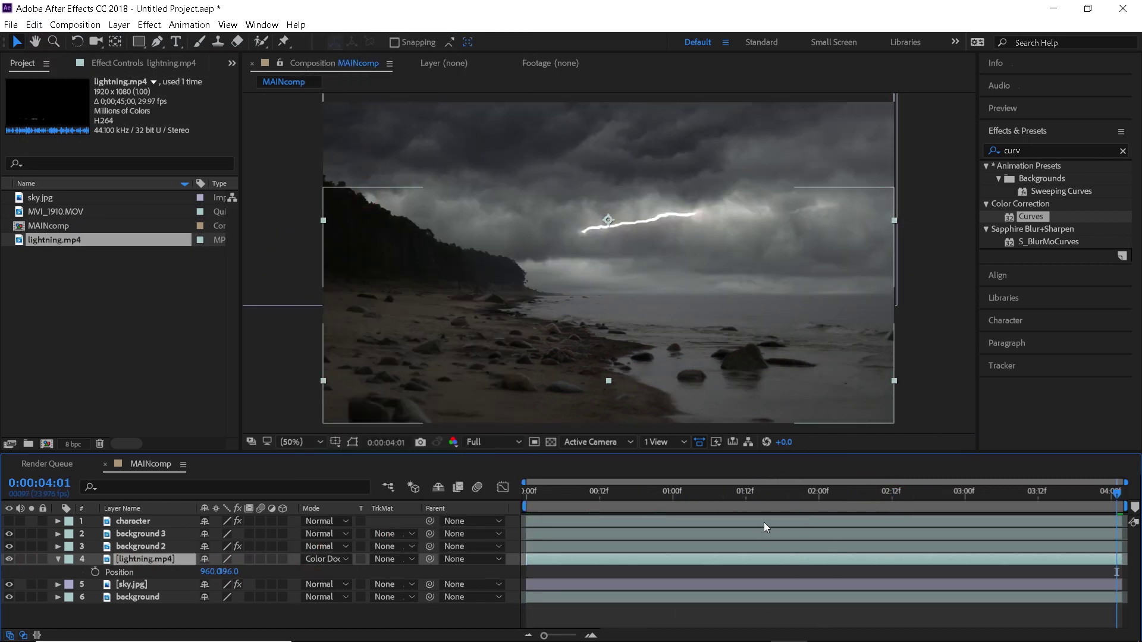
key("space")
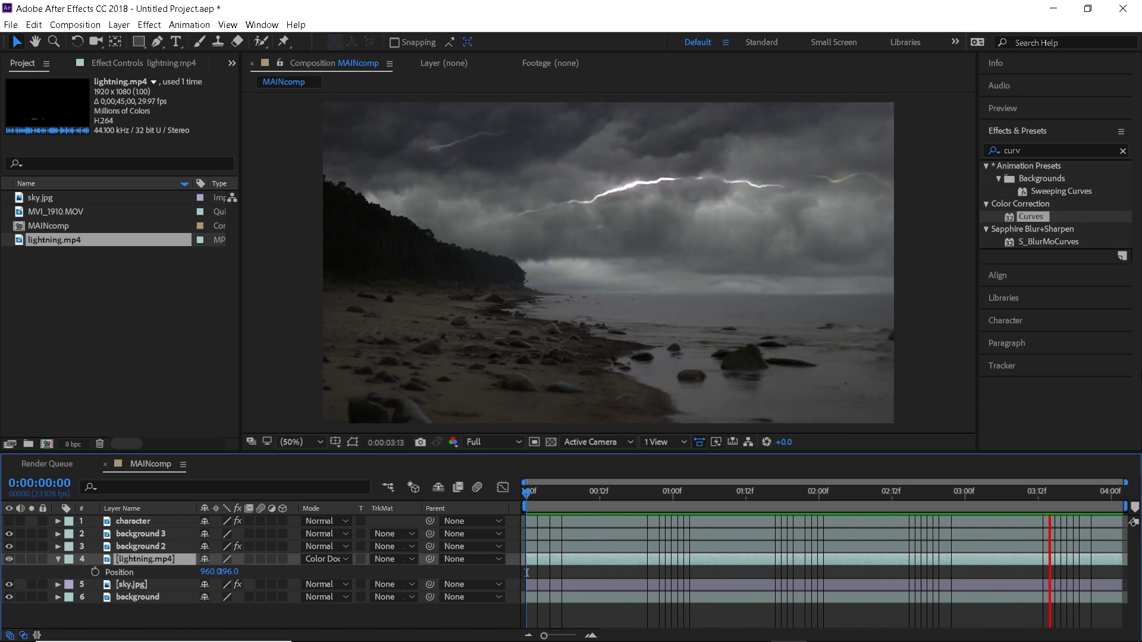
Apply Curves to lightning.mp4 and shape a steep RGB curve that crushes the shadows and isolates the bright bolts.
left_click_drag(1031, 216, 766, 560)
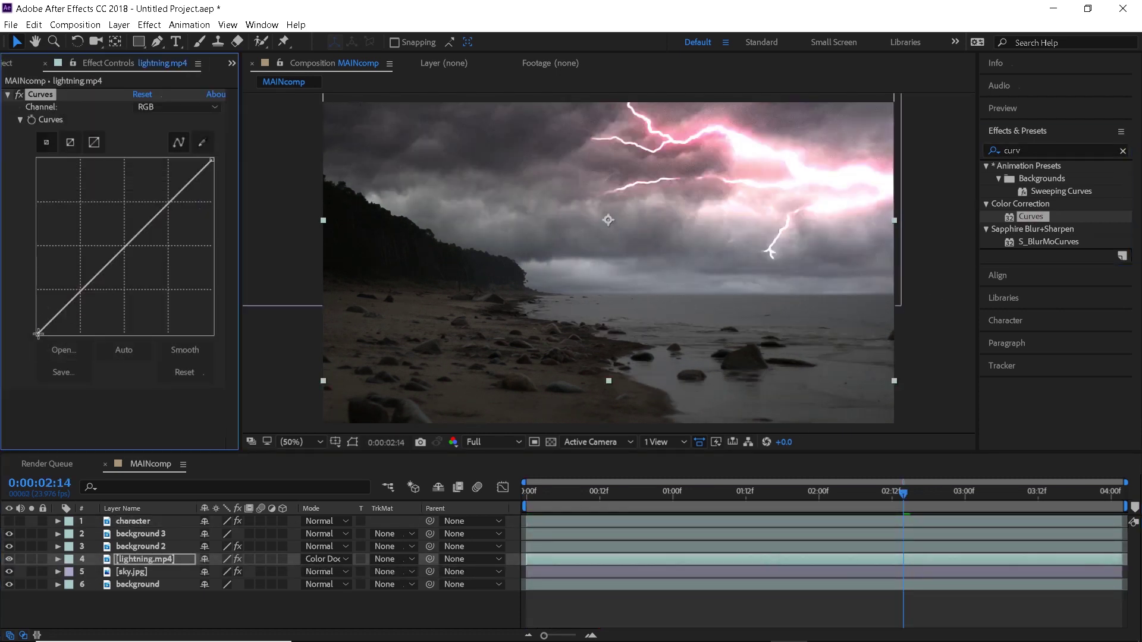
left_click_drag(38, 334, 82, 364)
left_click_drag(145, 249, 154, 276)
left_click_drag(177, 231, 180, 220)
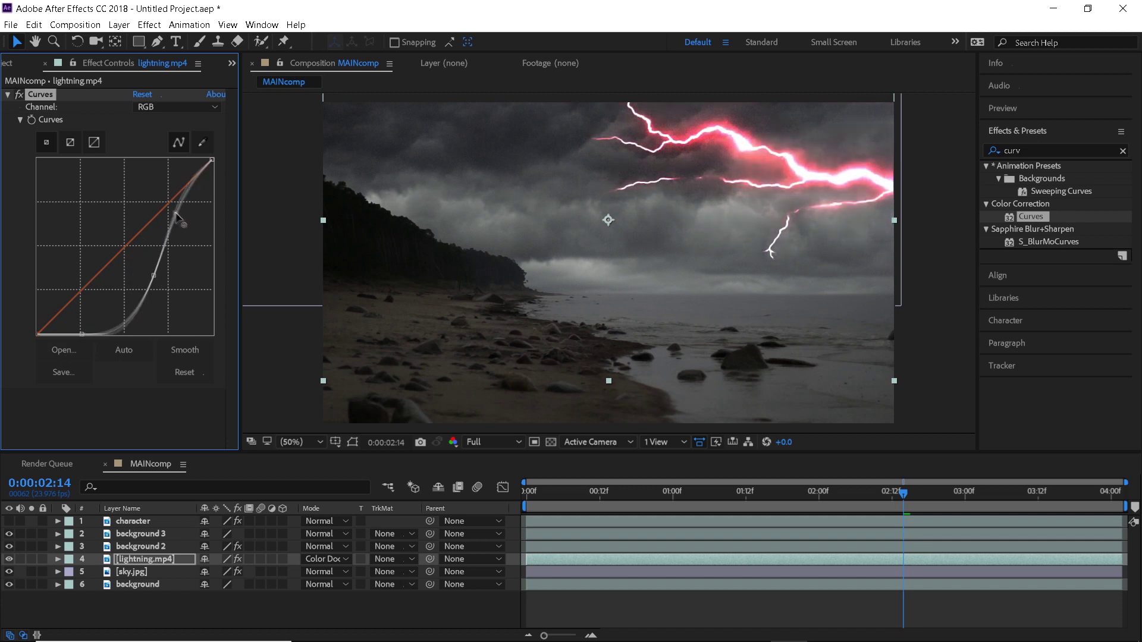
left_click_drag(153, 275, 151, 277)
left_click_drag(178, 218, 179, 213)
left_click_drag(152, 277, 150, 280)
Apply the Tritone effect to lightning.mp4 and set its highlights to the light yellow-green E2FFA5.
type("tritone")
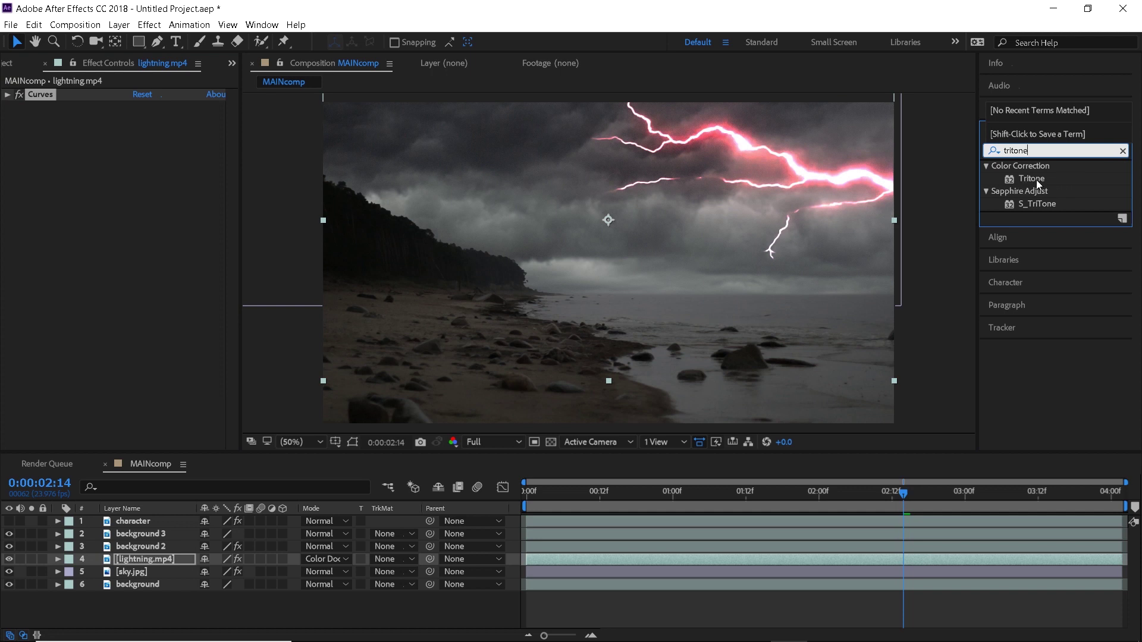
left_click_drag(1036, 179, 169, 209)
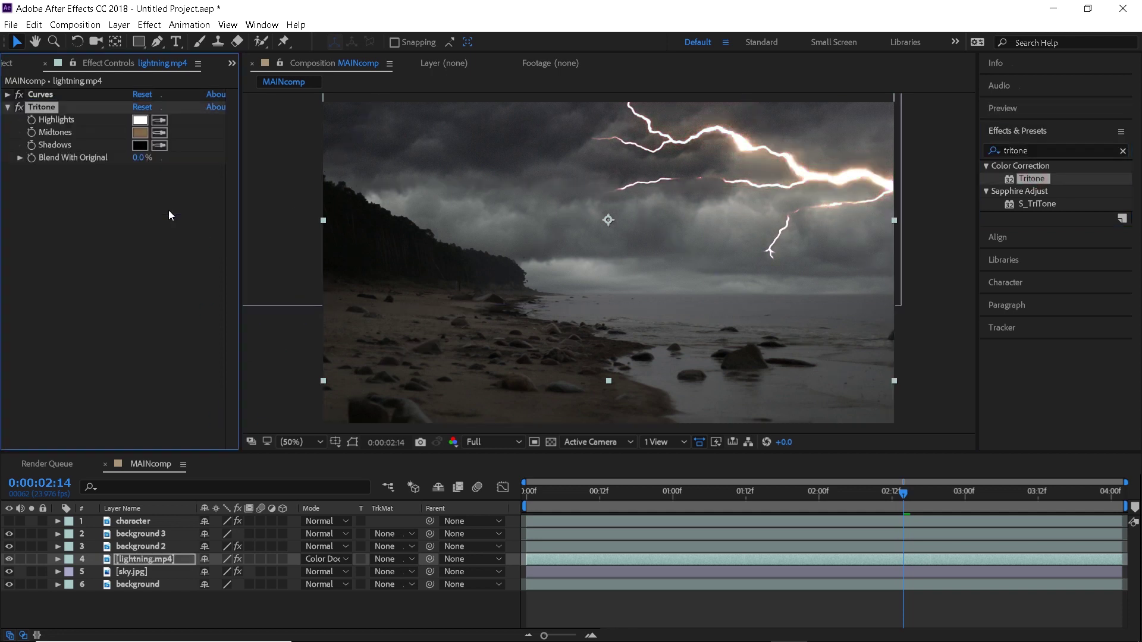
left_click(140, 120)
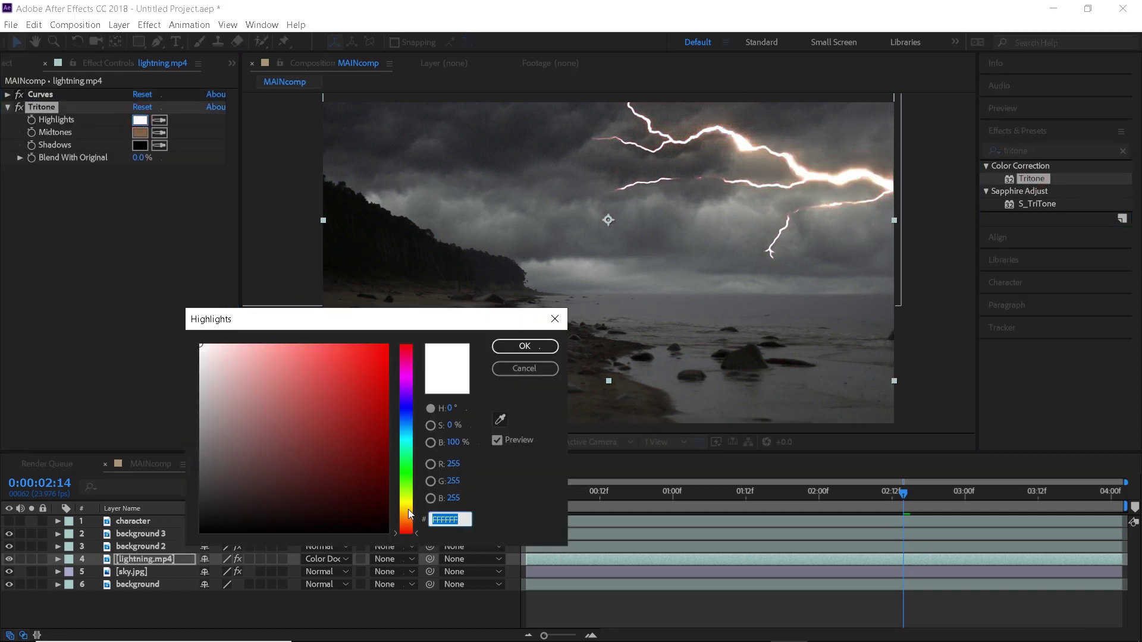
left_click_drag(408, 509, 408, 499)
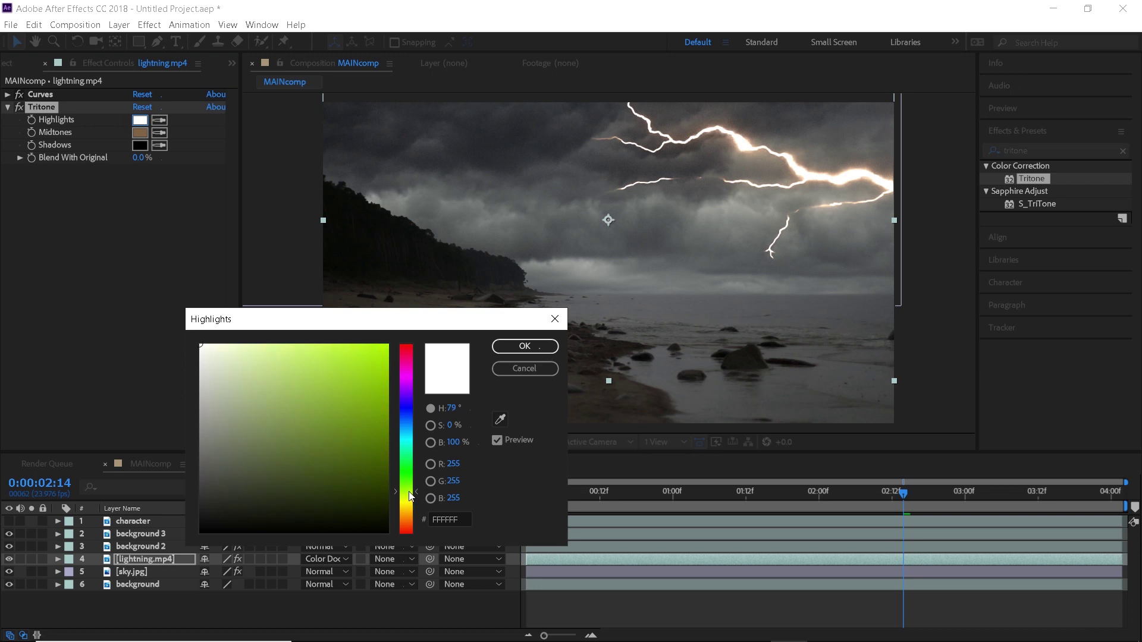
left_click_drag(248, 344, 270, 343)
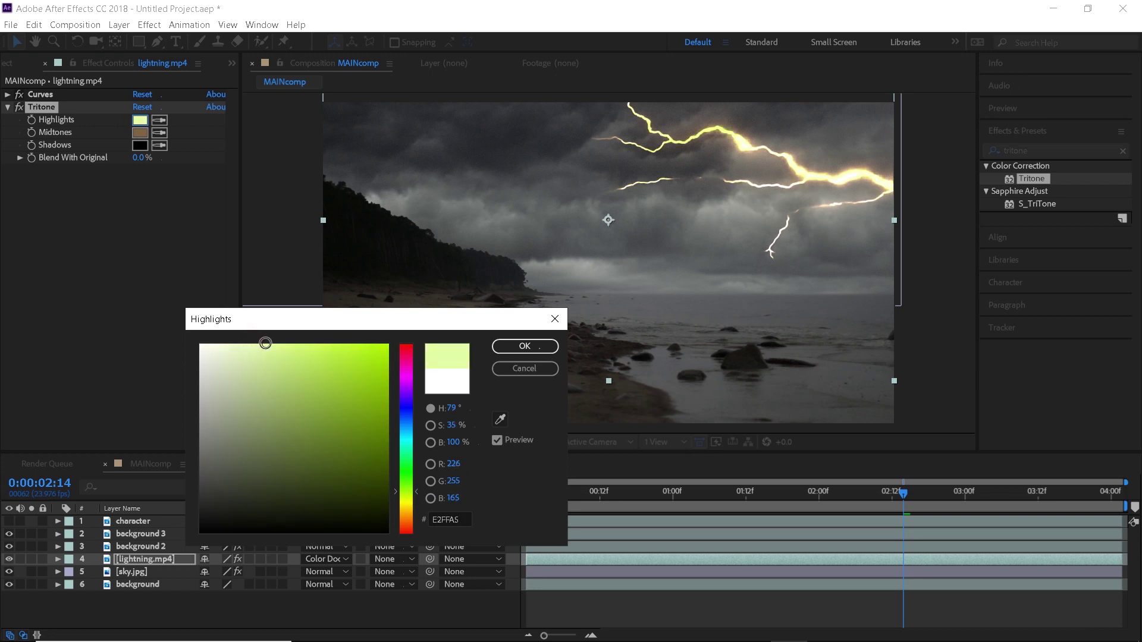
left_click(525, 346)
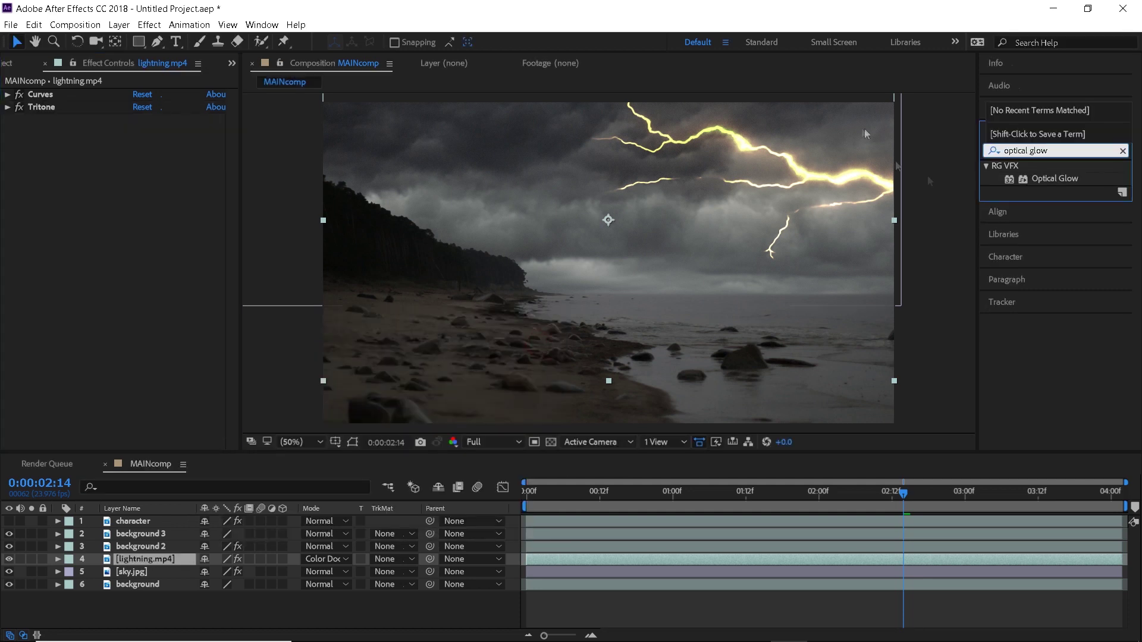
Apply Optical Glow with a value of 5 to lightning.mp4, and add the Stylize Glow effect with an increased glow radius.
left_click_drag(1054, 179, 77, 180)
left_click(142, 184)
type("5")
key("Return")
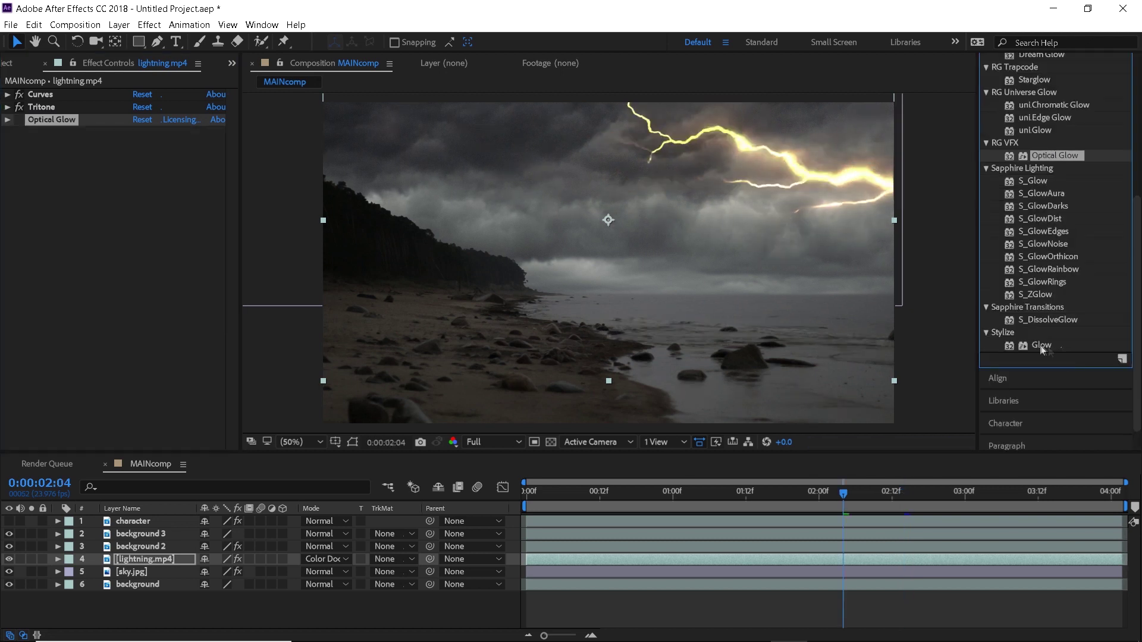
left_click_drag(1041, 345, 185, 278)
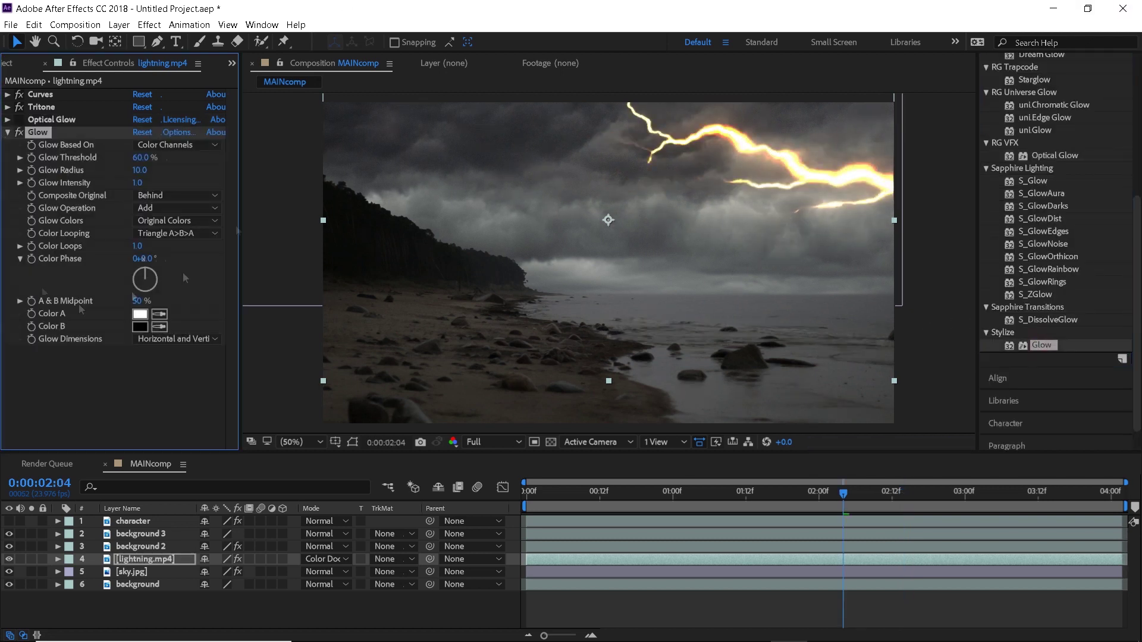
left_click_drag(142, 171, 152, 193)
Create an adjustment layer directly above sky.jpg and apply the Levels effect to it.
left_click(118, 24)
mouse_move(333, 38)
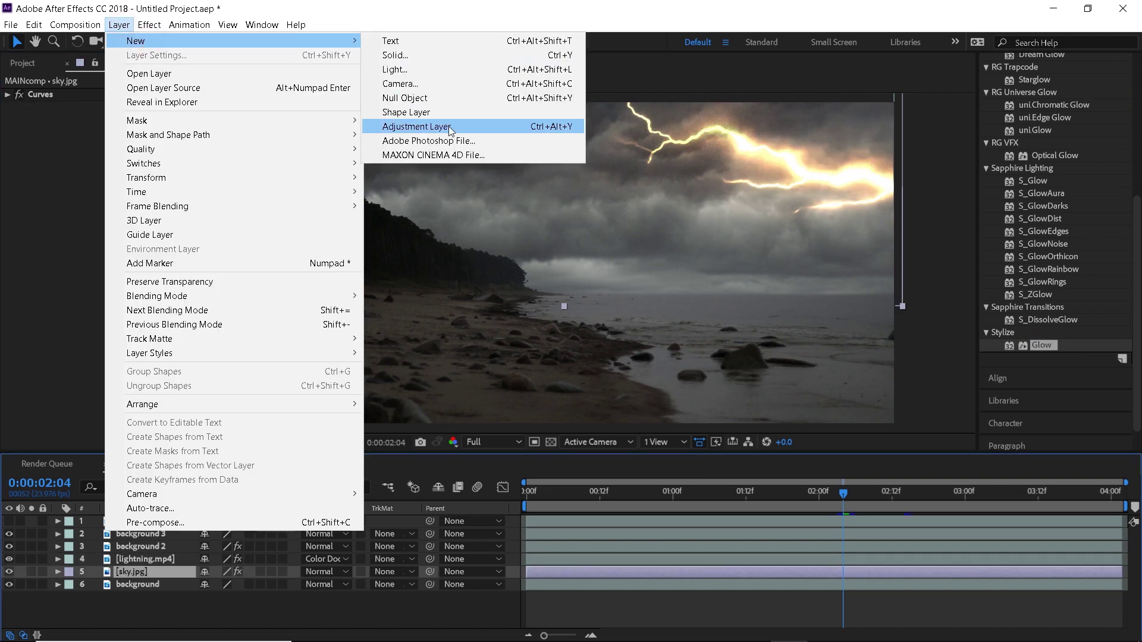
left_click(654, 120)
scroll(1063, 196, "up", 6)
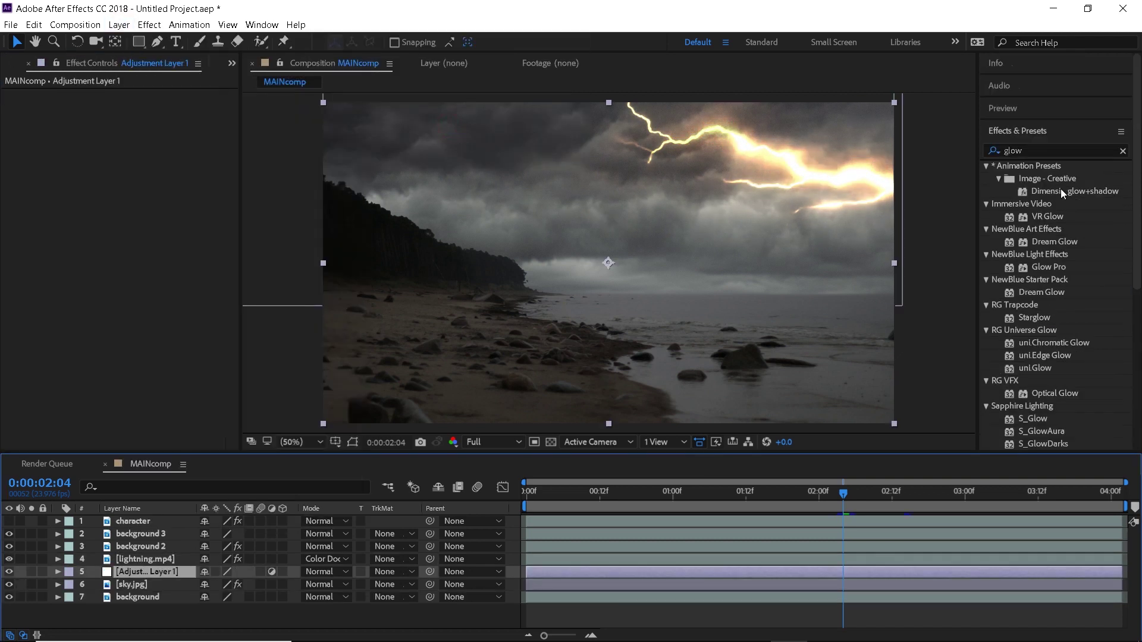
left_click(1046, 149)
type("lev")
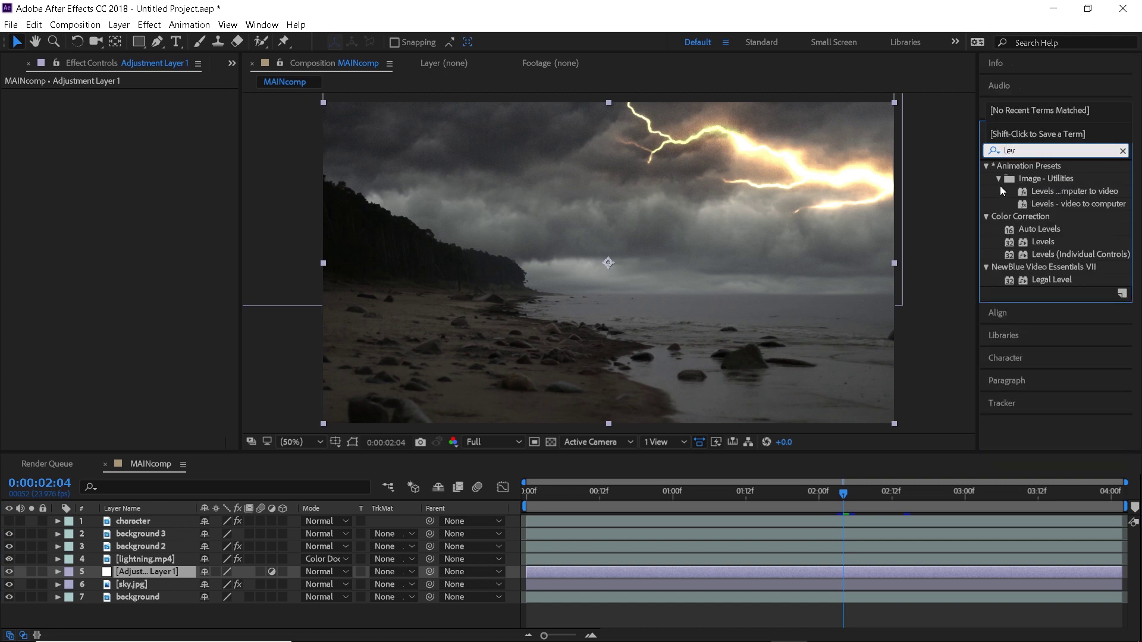
left_click_drag(1036, 243, 793, 570)
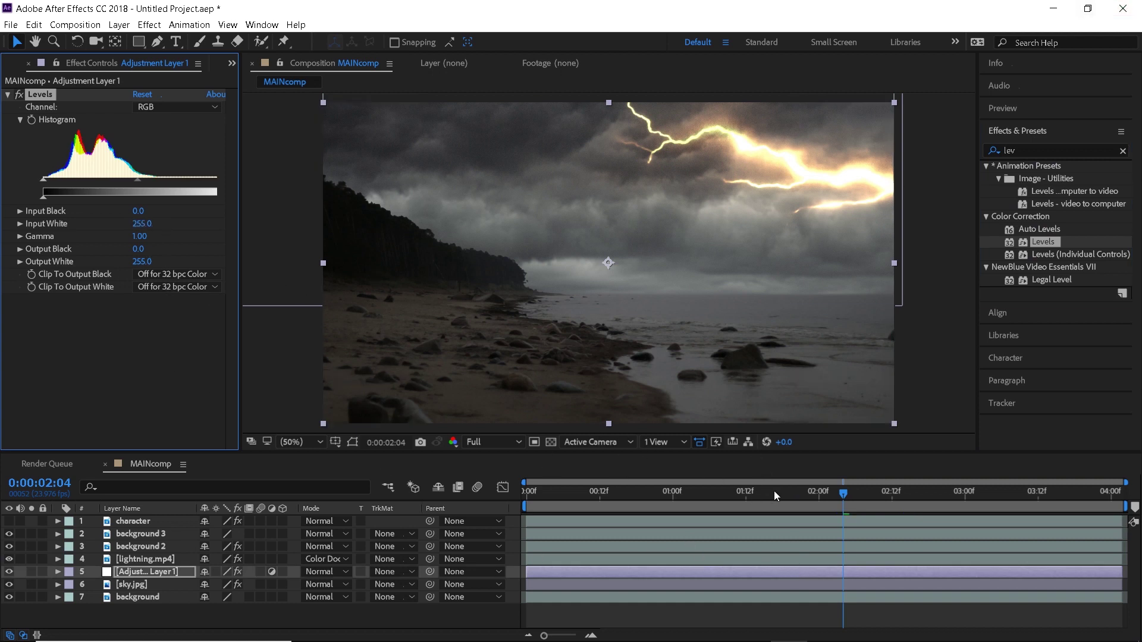
Set Levels to input black 25.5, input white 140.3, gamma 0.77, output black -17.9, output white 221.9, and blend the adjustment layer with Lighter Color.
left_click_drag(775, 496, 837, 496)
left_click_drag(143, 225, 129, 262)
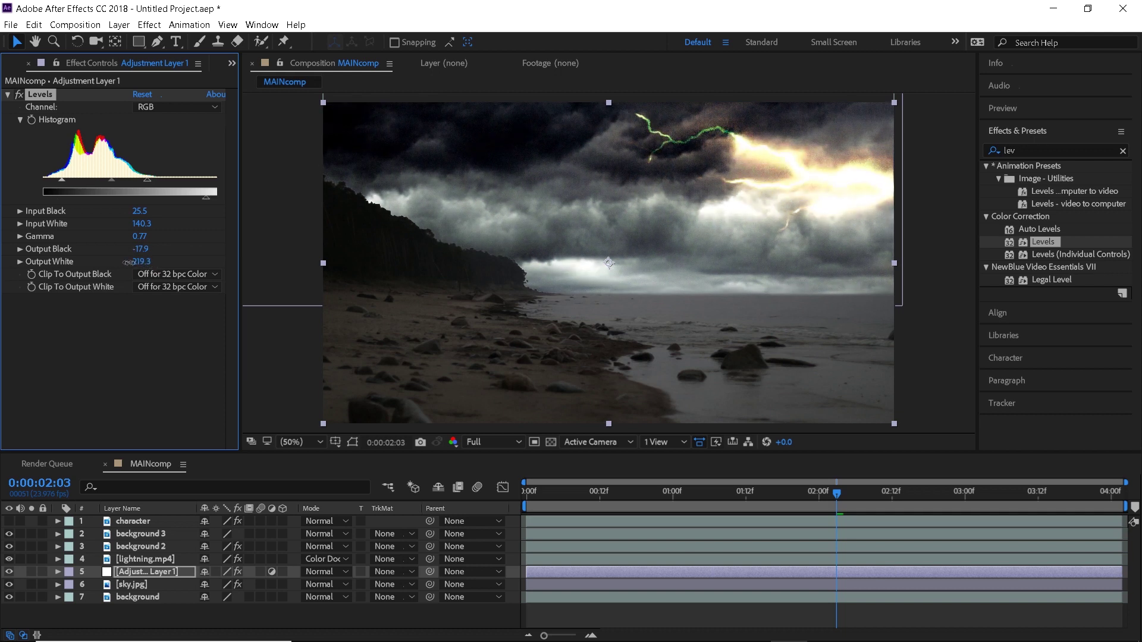
left_click(325, 571)
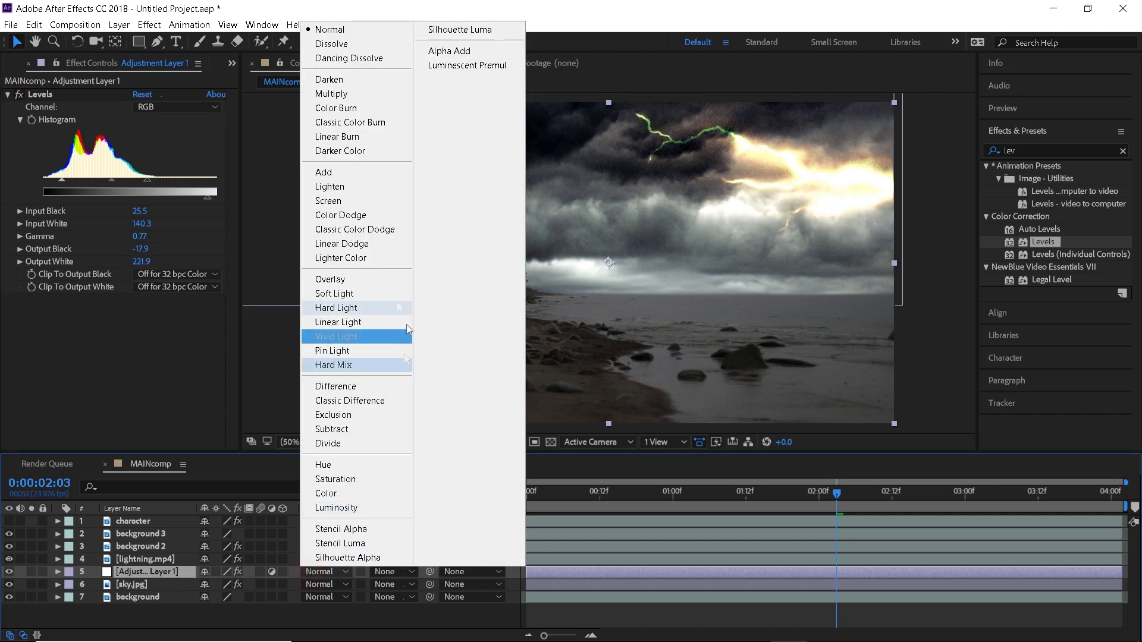
left_click(341, 257)
Draw a closed pen mask on the adjustment layer around the bright lightning bolt and refine its lower edge.
key("g")
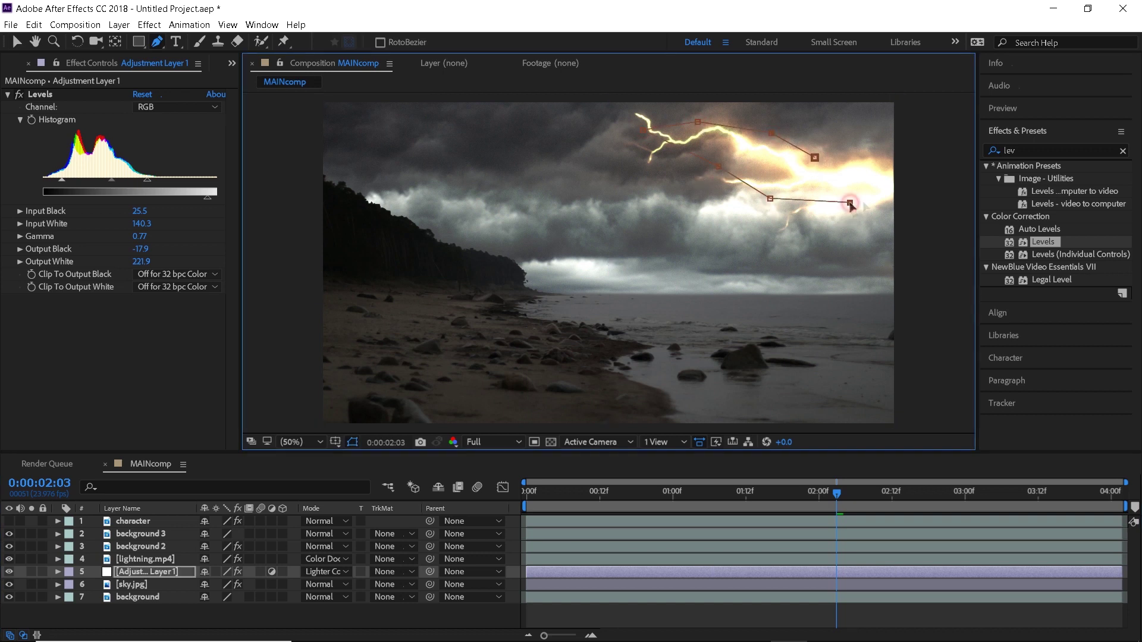
key("v")
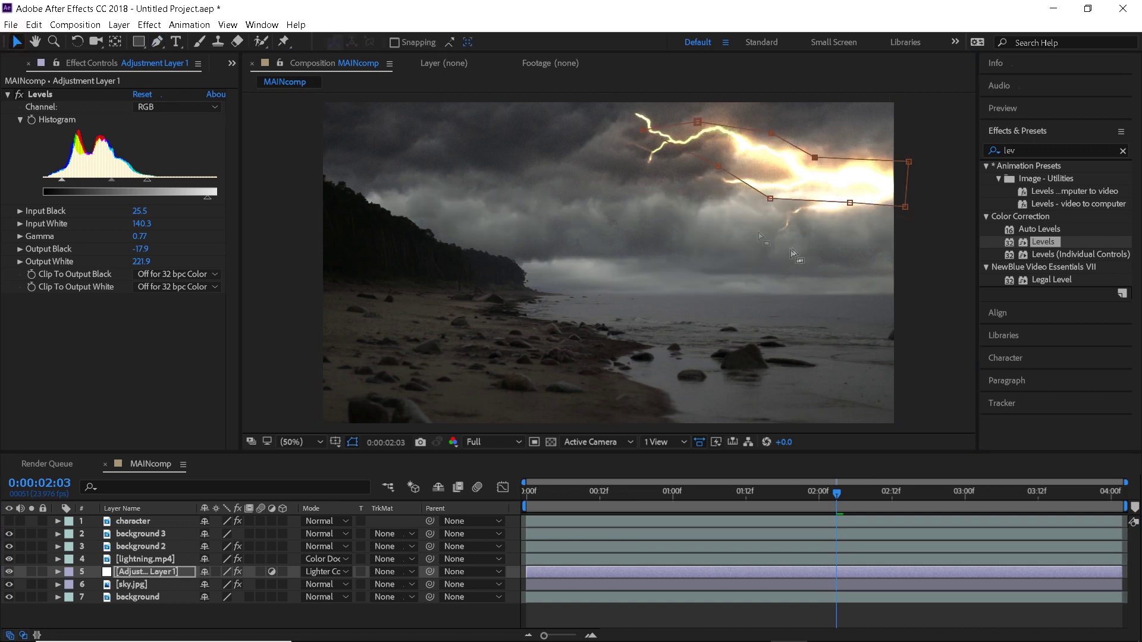
left_click_drag(770, 198, 758, 210)
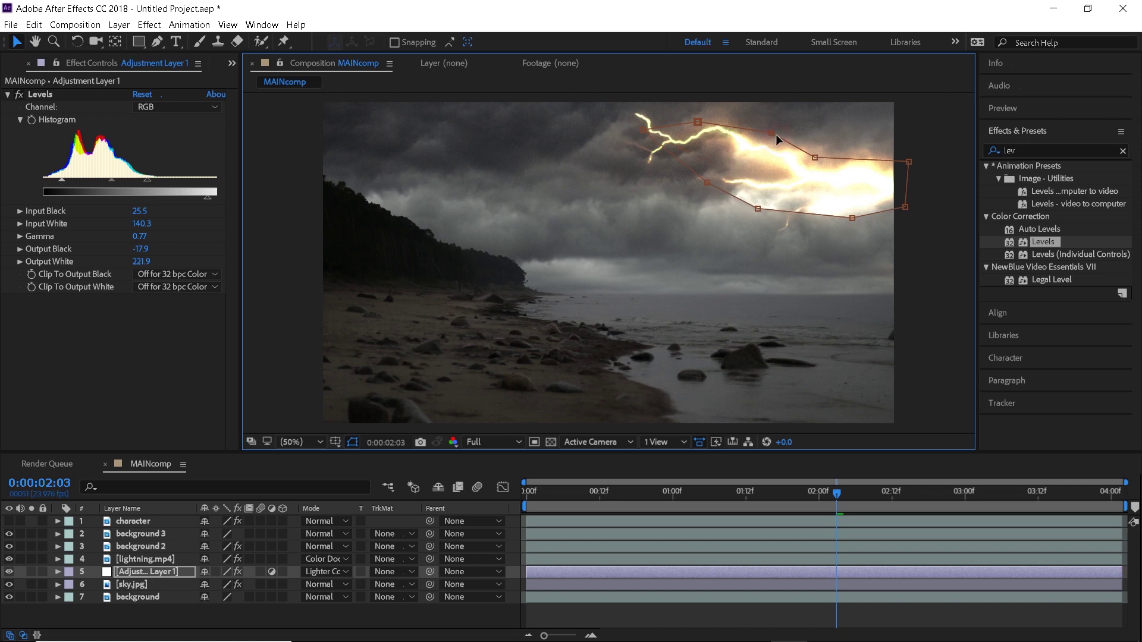
Set Mask 1's feather to 275 pixels and its expansion to 104 pixels.
left_click(59, 572)
left_click(353, 441)
left_click(71, 584)
left_click(82, 597)
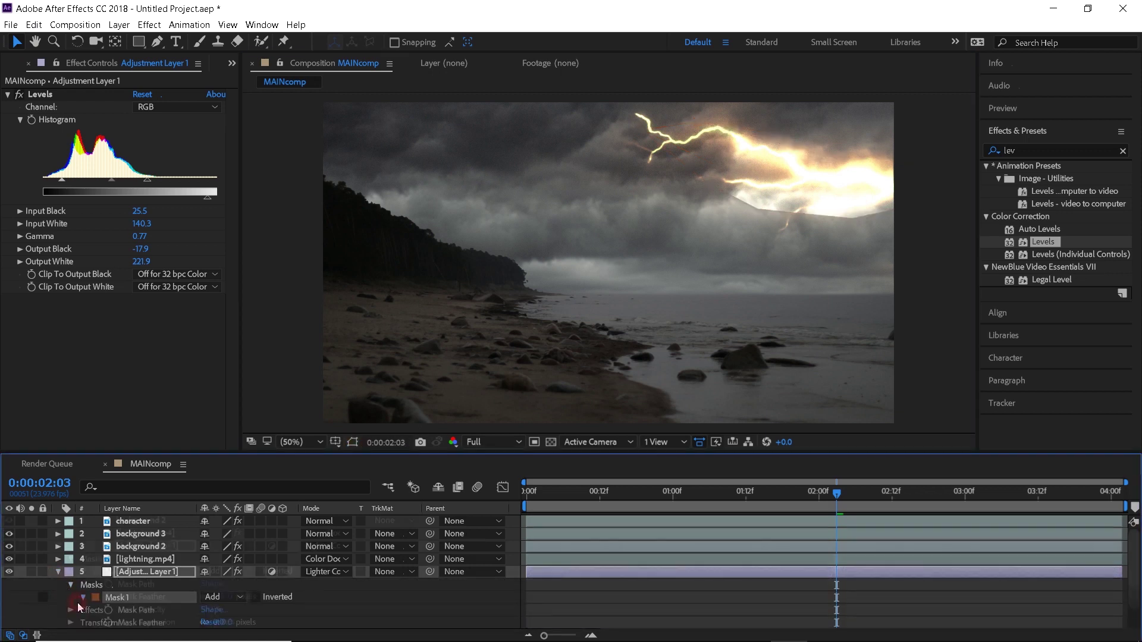
scroll(83, 597, "down", 1)
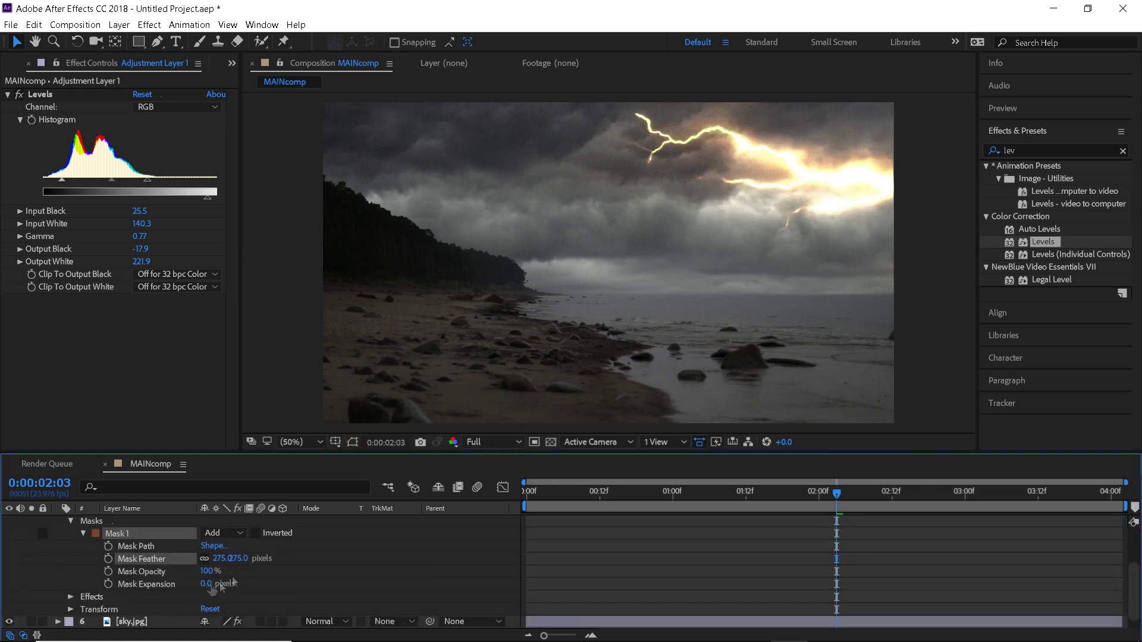
left_click_drag(284, 592, 382, 593)
Enable keyframing for Mask 1's path at 0:00:02:03 and reshape the mask around the smaller bolt at 0:00:01:17.
left_click(108, 570)
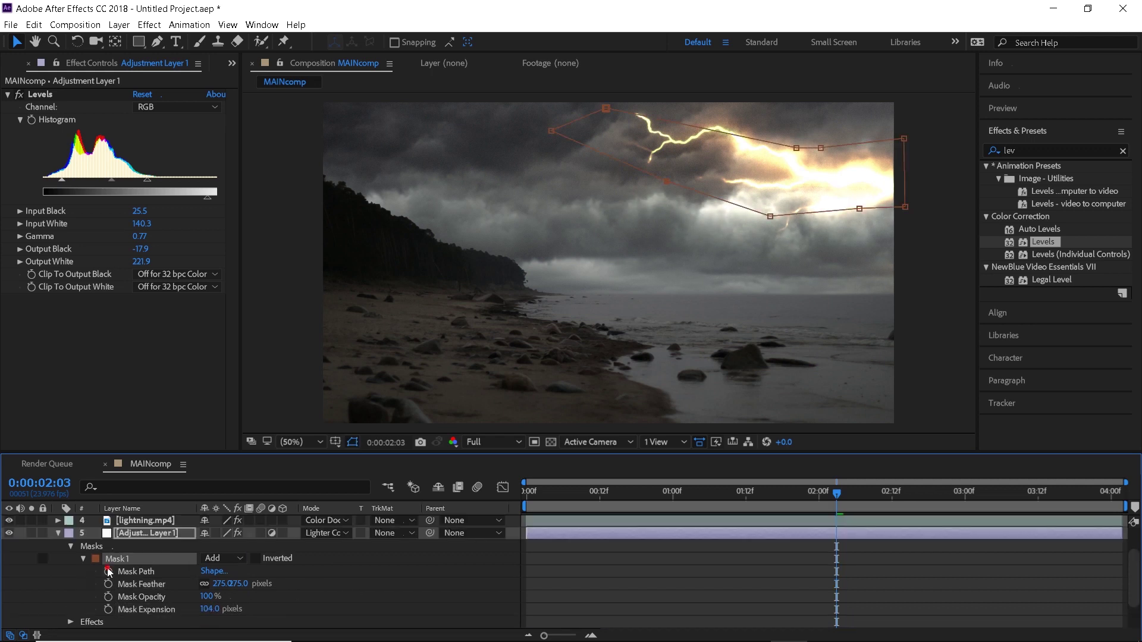
scroll(173, 585, "down", 1)
left_click_drag(836, 493, 776, 494)
left_click_drag(550, 131, 700, 140)
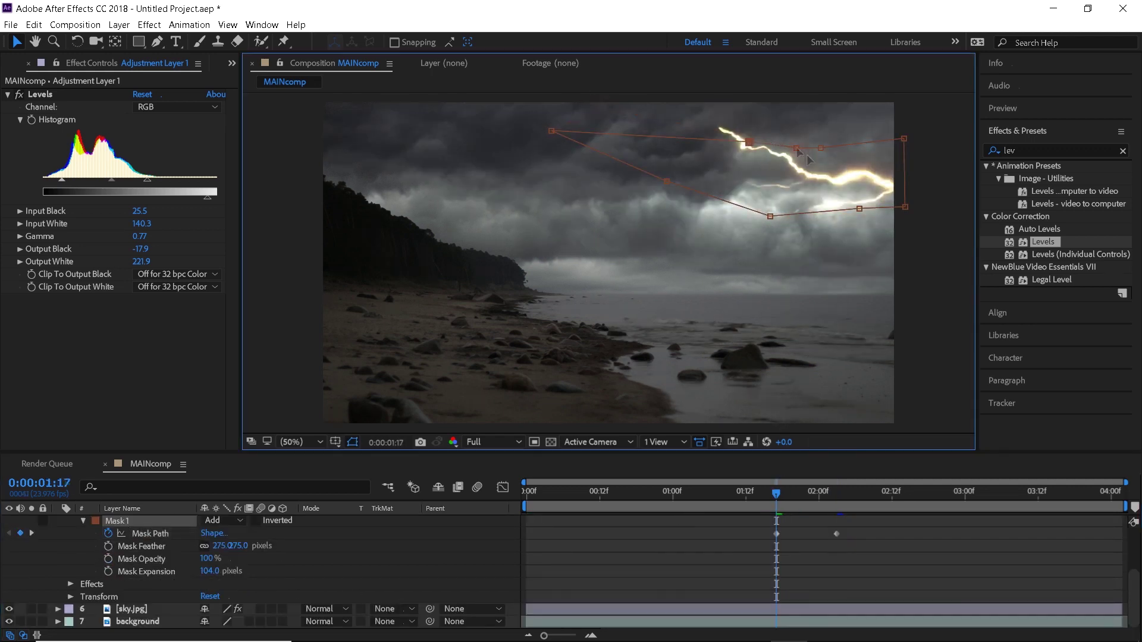
left_click_drag(770, 217, 834, 186)
left_click_drag(904, 138, 909, 185)
Refine the mask path slightly after 0:00:01:17, and tighten it around the bolt at 0:00:01:12.
left_click_drag(775, 494, 799, 493)
left_click_drag(808, 199, 819, 194)
left_click_drag(800, 494, 746, 494)
left_click_drag(834, 187, 867, 195)
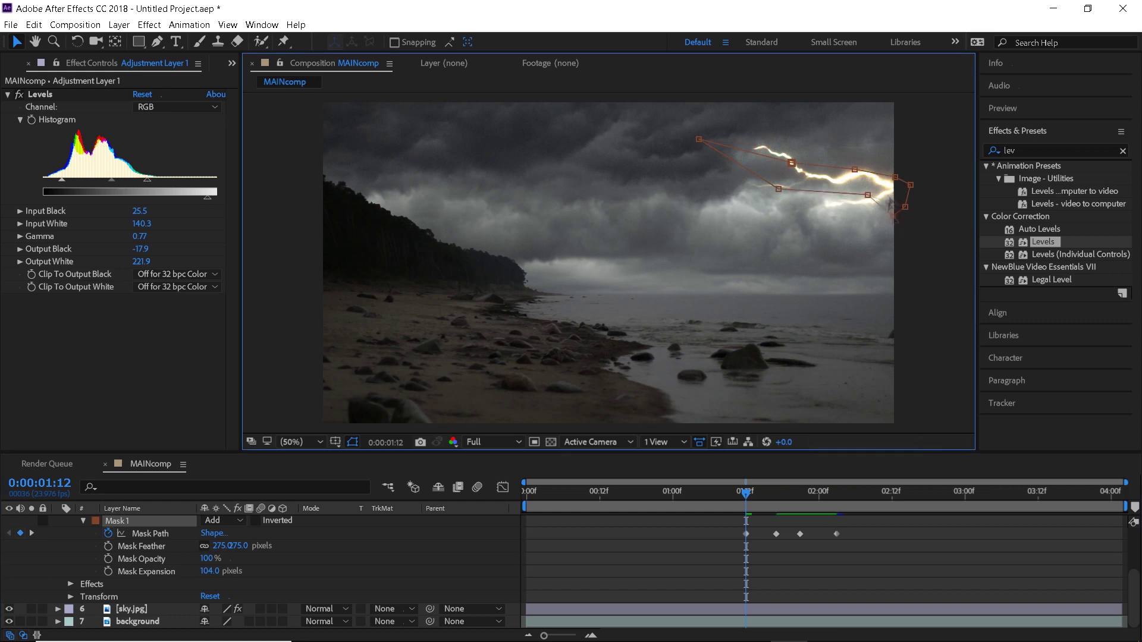
left_click_drag(773, 189, 849, 188)
left_click_drag(660, 142, 677, 165)
Shrink the mask path toward the frame's edge at 0:00:01:03 and earlier, moving it off the sky by 0:00:00:17.
left_click_drag(745, 494, 690, 495)
left_click_drag(797, 141, 928, 216)
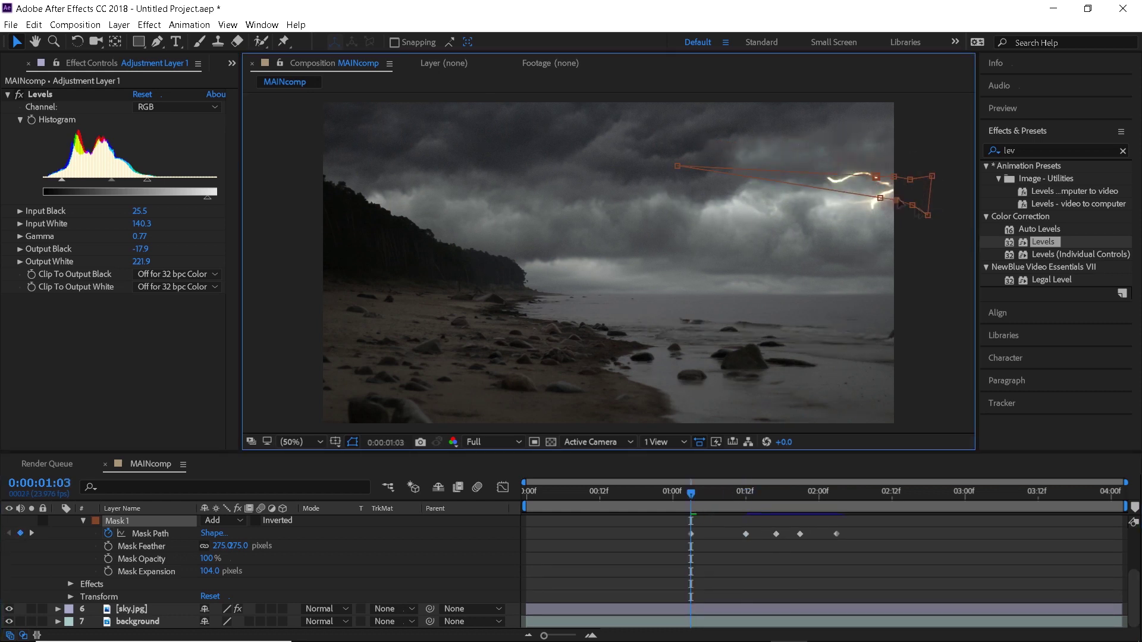
left_click_drag(678, 166, 784, 187)
left_click_drag(690, 495, 654, 494)
left_click_drag(768, 144, 961, 243)
left_click_drag(784, 187, 781, 219)
left_click_drag(655, 494, 630, 495)
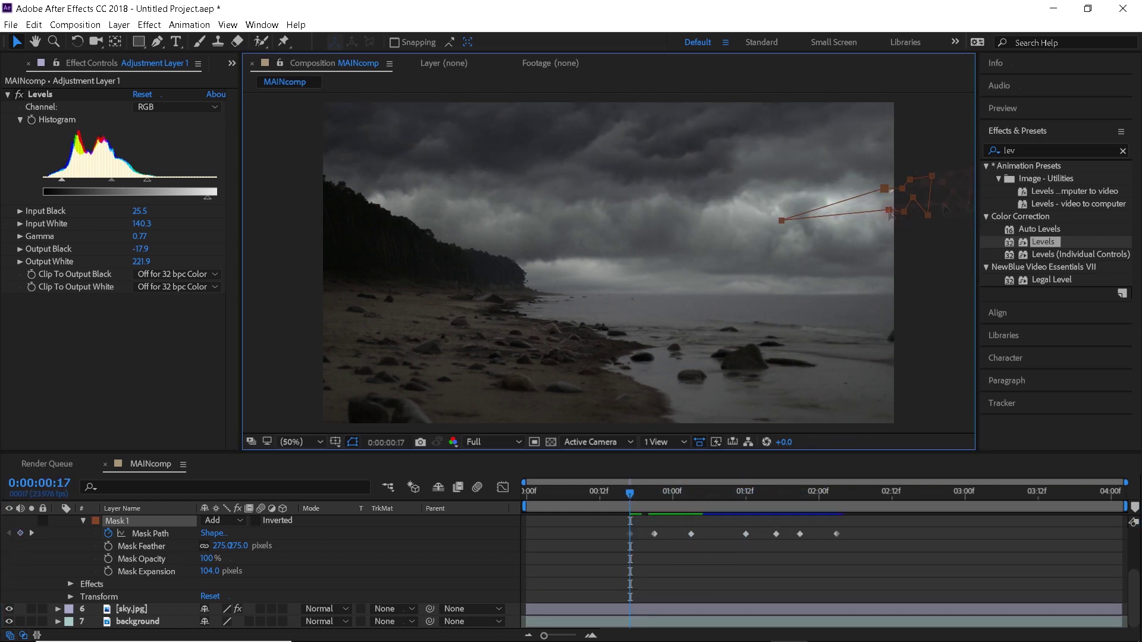
left_click_drag(781, 219, 827, 220)
Add mask path keyframes between 0:00:02:03 and 0:00:03:00, narrowing the mask to follow the fading bolts.
left_click_drag(630, 494, 860, 494)
left_click_drag(588, 154, 628, 201)
left_click_drag(861, 494, 892, 493)
left_click_drag(770, 218, 771, 225)
left_click_drag(892, 494, 946, 493)
left_click_drag(770, 217, 780, 181)
left_click_drag(627, 201, 702, 178)
Keyframe the mask path at 0:00:03:04 and reshape it around the short bolt in the middle of the sky.
left_click_drag(946, 493, 989, 494)
left_click(20, 534)
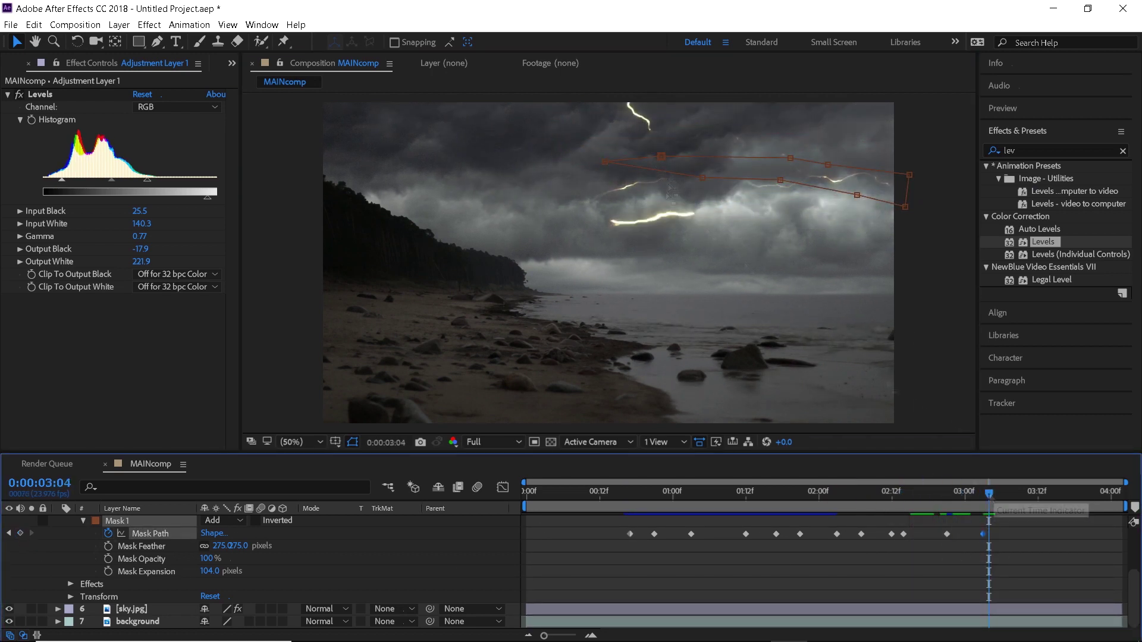
left_click_drag(702, 178, 661, 230)
left_click_drag(780, 180, 721, 222)
left_click_drag(857, 195, 743, 206)
left_click_drag(909, 174, 720, 202)
Reshape the mask path at 0:00:03:05 to surround the bright bolt in the upper sky.
left_click_drag(989, 493, 995, 493)
left_click_drag(644, 206, 521, 98)
left_click_drag(596, 230, 436, 113)
left_click_drag(662, 231, 503, 161)
left_click_drag(690, 199, 616, 119)
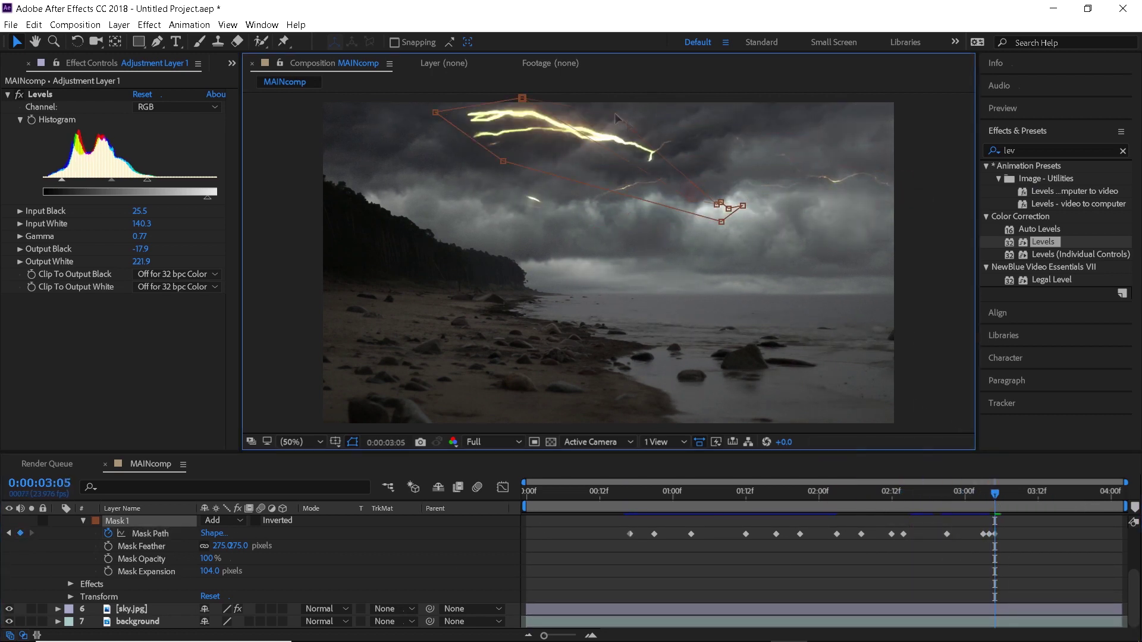
left_click_drag(717, 204, 642, 130)
left_click_drag(435, 112, 381, 108)
Widen the mask path at 0:00:03:06 to cover the long bolt stretching across the sky.
left_click_drag(995, 494, 1001, 494)
left_click_drag(667, 117, 822, 128)
left_click_drag(743, 206, 865, 175)
left_click_drag(721, 222, 746, 201)
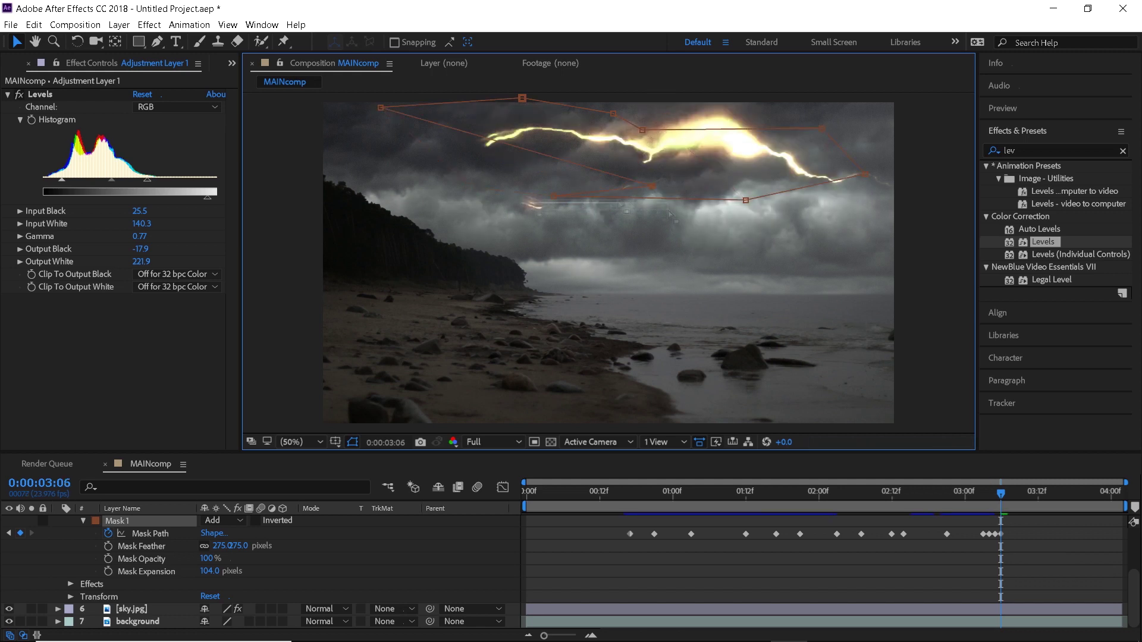
Reshape the mask path into a long horizontal band across the mid sky at about 0:00:03:12.
left_click_drag(1001, 493, 1037, 493)
left_click_drag(578, 124, 592, 185)
left_click_drag(636, 95, 763, 231)
left_click_drag(822, 128, 917, 171)
left_click_drag(865, 175, 917, 221)
Pull the mask path inward around the mid-sky bolt above the trees at 0:00:03:14.
left_click_drag(1037, 493, 1049, 493)
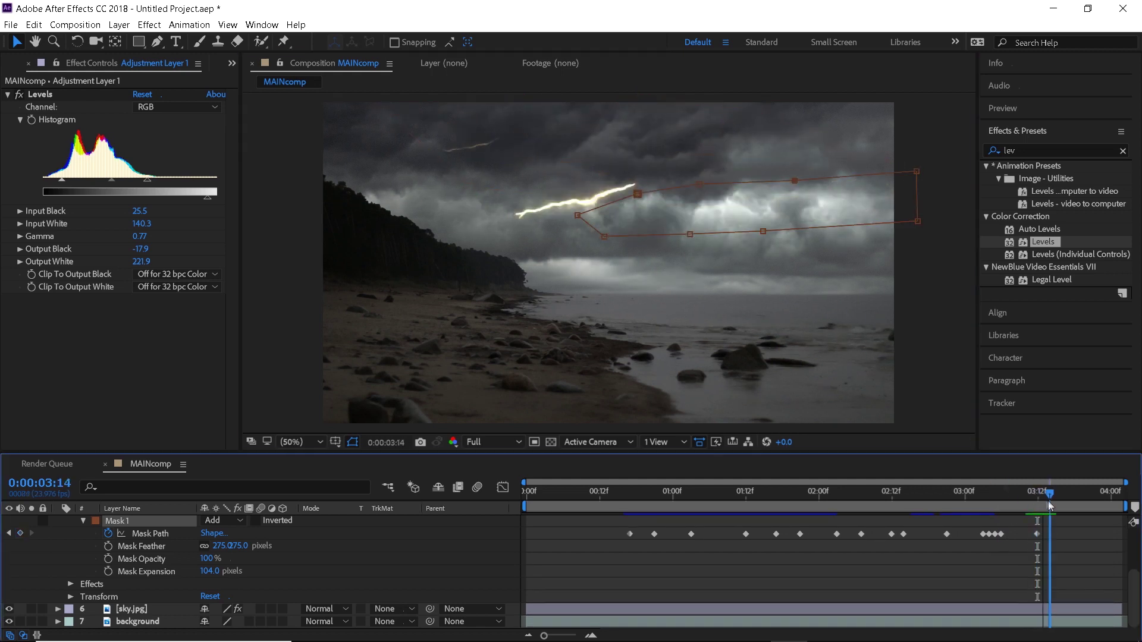
left_click_drag(652, 186, 624, 238)
left_click_drag(917, 171, 660, 182)
left_click_drag(918, 221, 672, 205)
Tighten the mask path around the last small bolt at 0:00:04:01.
left_click_drag(1050, 494, 1117, 494)
left_click_drag(660, 181, 707, 214)
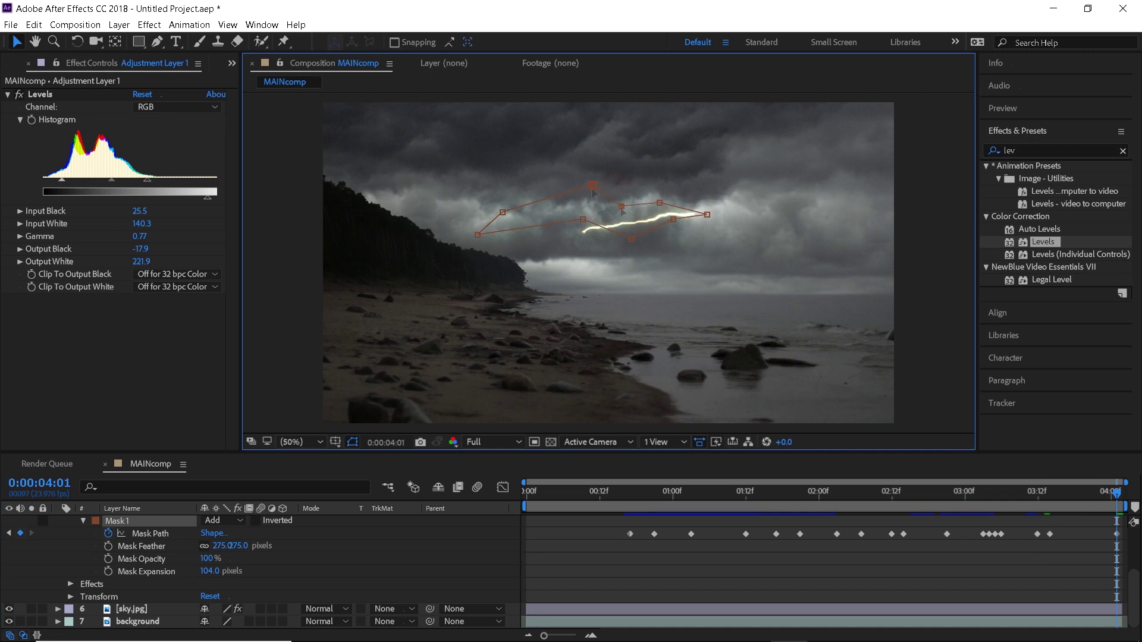
left_click_drag(478, 235, 584, 223)
left_click_drag(502, 212, 580, 216)
left_click_drag(592, 185, 594, 210)
Start animating Adjustment Layer 1's opacity from 0% at 0:00:00:17 and add flicker keyframes up to 91% at 0:00:01:04.
scroll(143, 553, "up", 1)
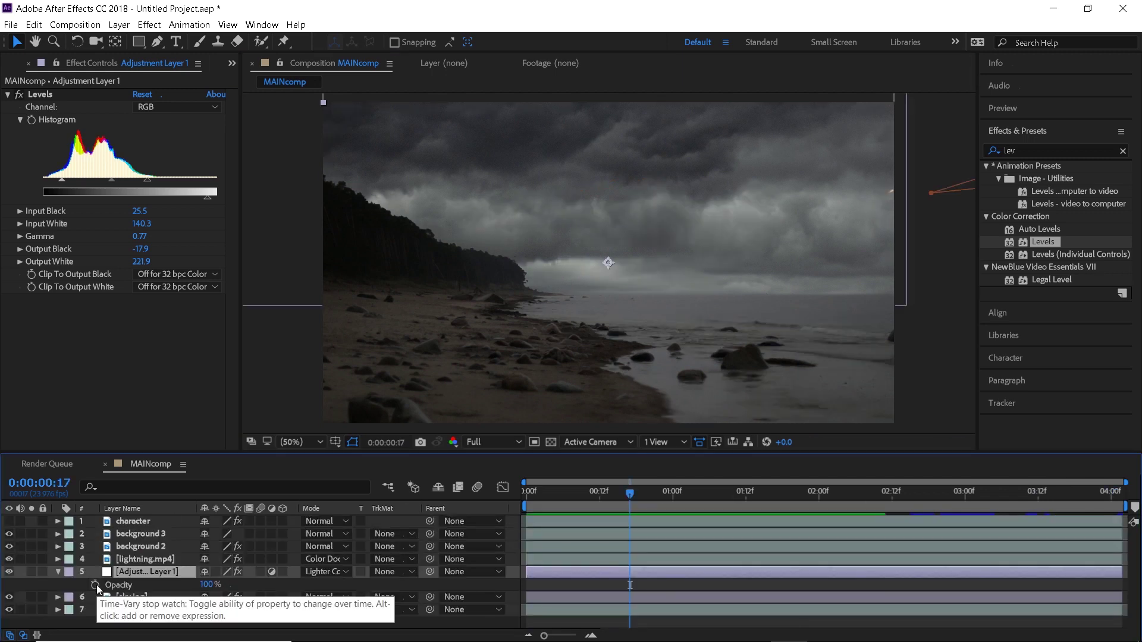
left_click(96, 584)
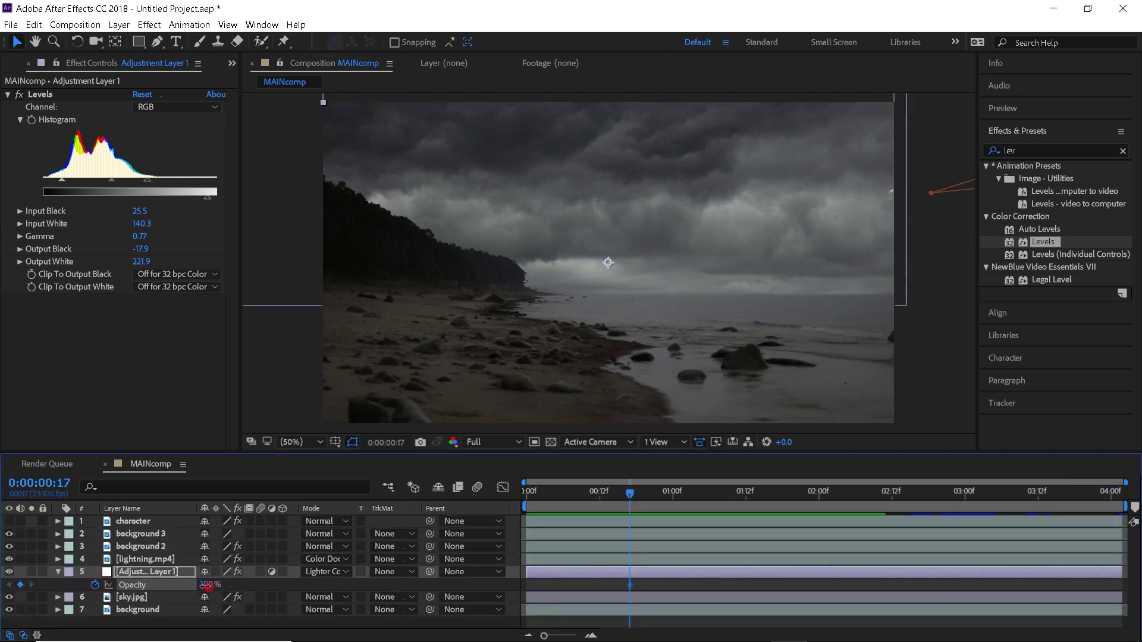
left_click_drag(205, 585, 234, 585)
left_click_drag(654, 493, 672, 494)
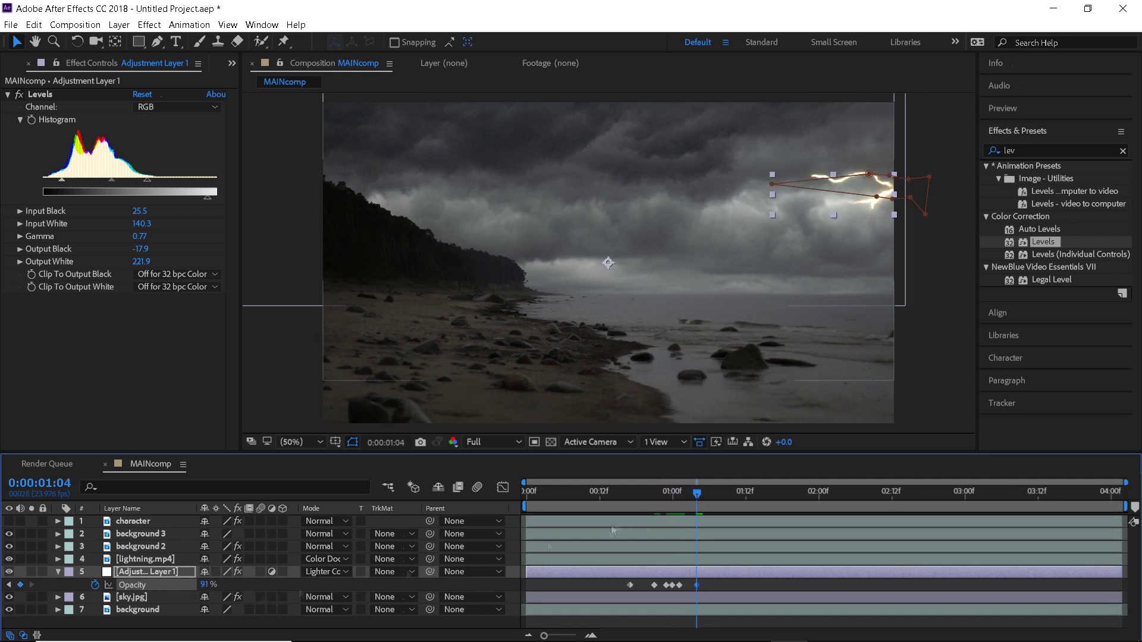
Alternate low and high opacity keyframes on Adjustment Layer 1 from 0:00:01:05 to just after 0:00:01:09, including 45% at 0:00:01:09.
left_click_drag(697, 494, 703, 494)
left_click_drag(205, 584, 170, 585)
left_click_drag(703, 495, 722, 501)
left_click_drag(204, 585, 230, 590)
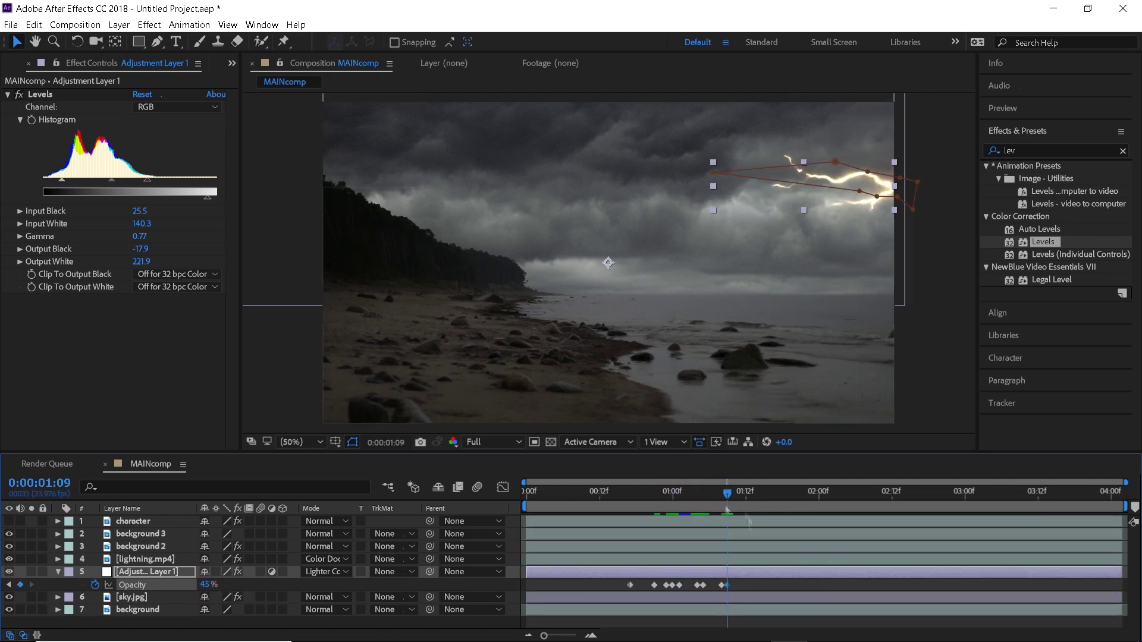
left_click_drag(727, 495, 733, 501)
left_click_drag(205, 584, 178, 585)
Continue the alternating opacity flicker on Adjustment Layer 1 to 0:00:01:20, ending at 100%.
left_click_drag(733, 494, 751, 501)
left_click_drag(204, 584, 253, 586)
left_click_drag(752, 495, 746, 501)
left_click_drag(205, 584, 173, 586)
left_click_drag(745, 495, 777, 505)
left_click_drag(205, 585, 178, 585)
left_click_drag(776, 494, 794, 503)
left_click_drag(205, 585, 238, 586)
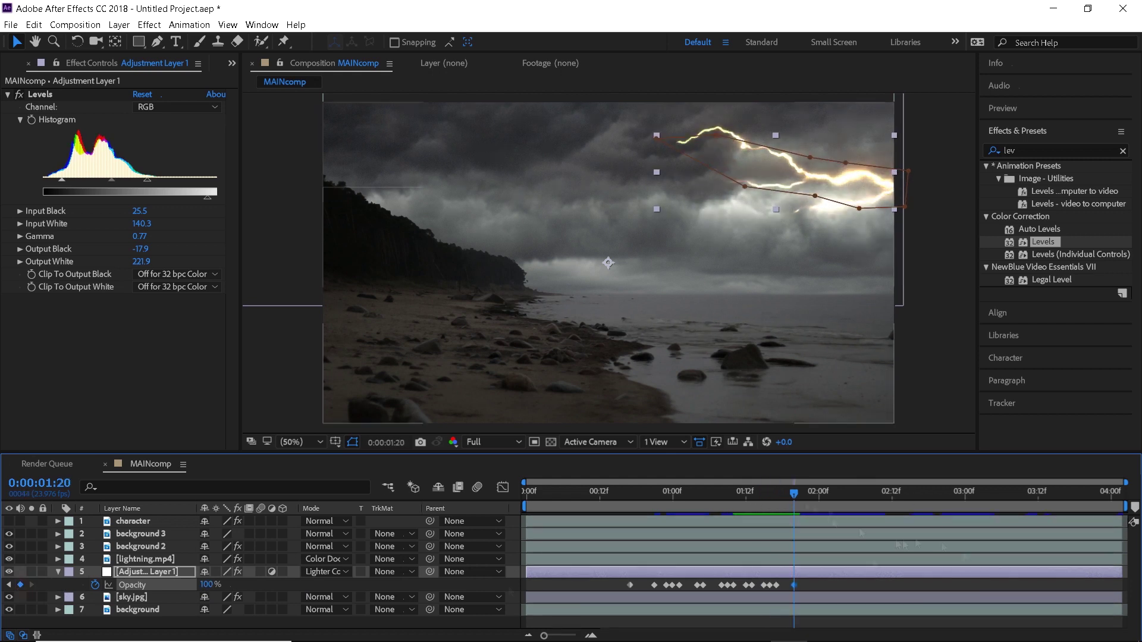
Add a lowered and a raised opacity keyframe between 0:00:01:20 and about 0:00:02:01, and preview the flicker.
left_click_drag(794, 494, 800, 502)
left_click_drag(204, 585, 173, 586)
left_click_drag(812, 495, 824, 503)
left_click_drag(205, 585, 238, 586)
key("space")
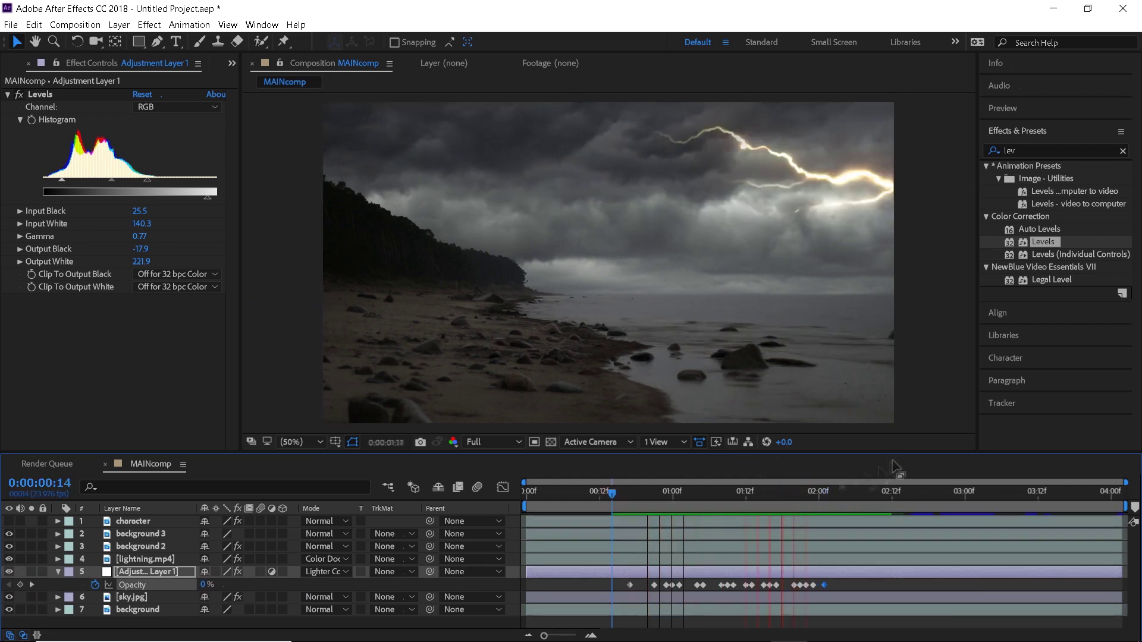
Add alternating opacity keyframes from 0:00:02:03 to about 0:00:02:07, including 69% at 0:00:02:06.
left_click_drag(824, 495, 837, 502)
left_click_drag(205, 585, 238, 586)
left_click_drag(837, 494, 843, 502)
left_click_drag(205, 584, 159, 586)
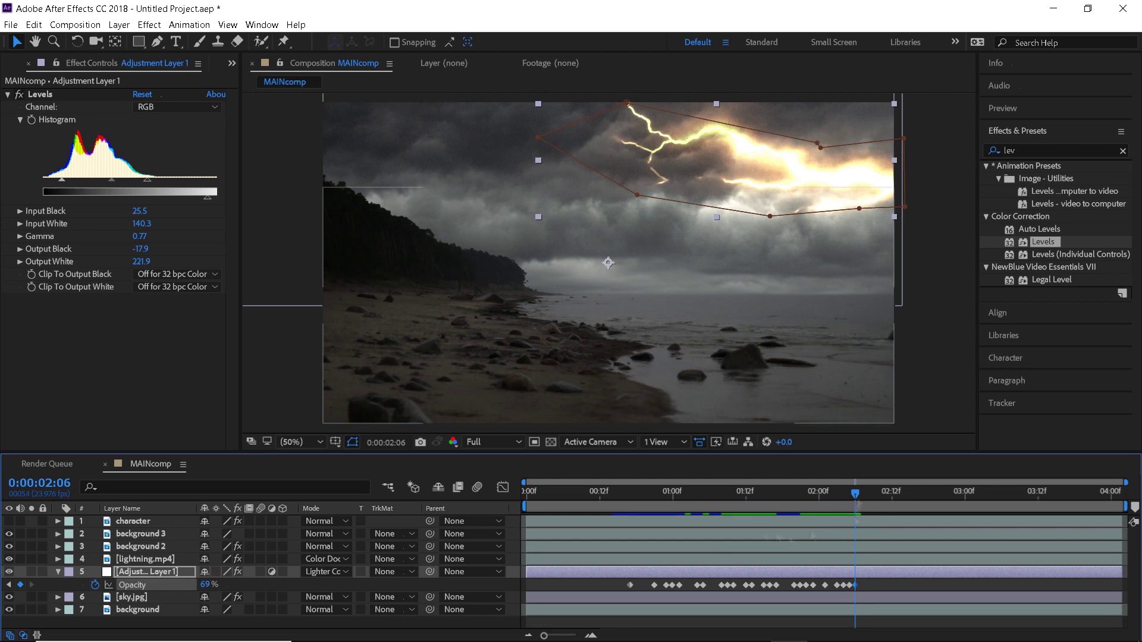
left_click_drag(855, 494, 862, 504)
left_click_drag(205, 584, 179, 586)
Extend the opacity flicker keyframes from about 0:00:02:11 to 0:00:02:19, dipping before raising the opacity again.
left_click_drag(862, 494, 885, 503)
left_click_drag(204, 584, 191, 586)
left_click_drag(885, 494, 897, 503)
left_click_drag(204, 585, 238, 586)
left_click_drag(898, 495, 931, 509)
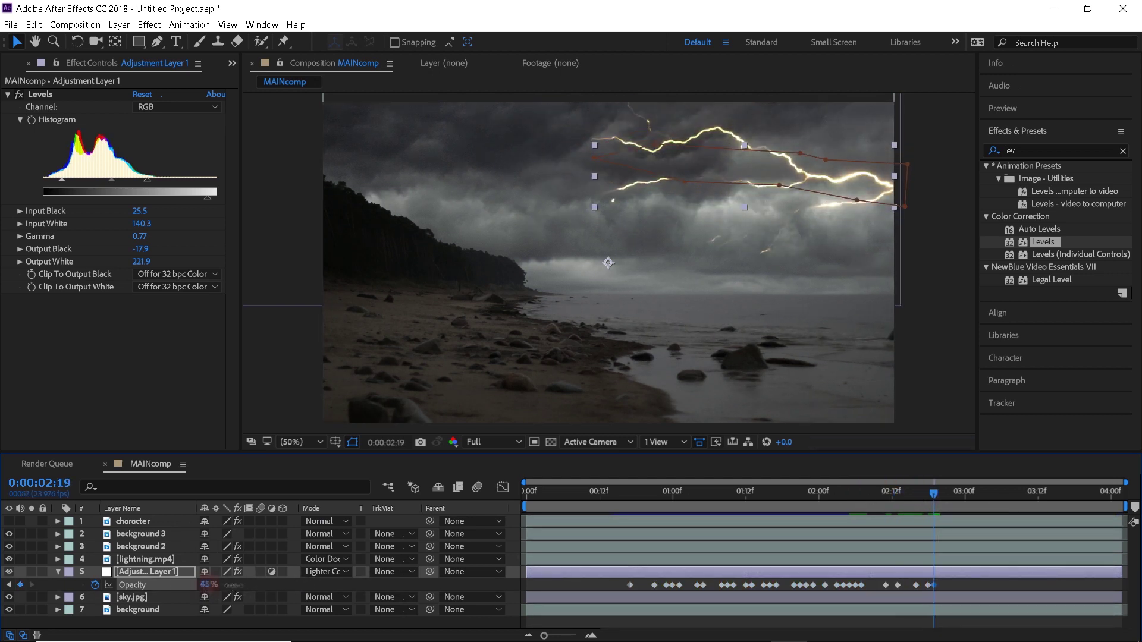
Adjust Adjustment Layer 1's opacity for the mid-sky flash at 0:00:03:04 and on the frame before it.
left_click_drag(960, 505, 989, 509)
left_click_drag(205, 585, 268, 586)
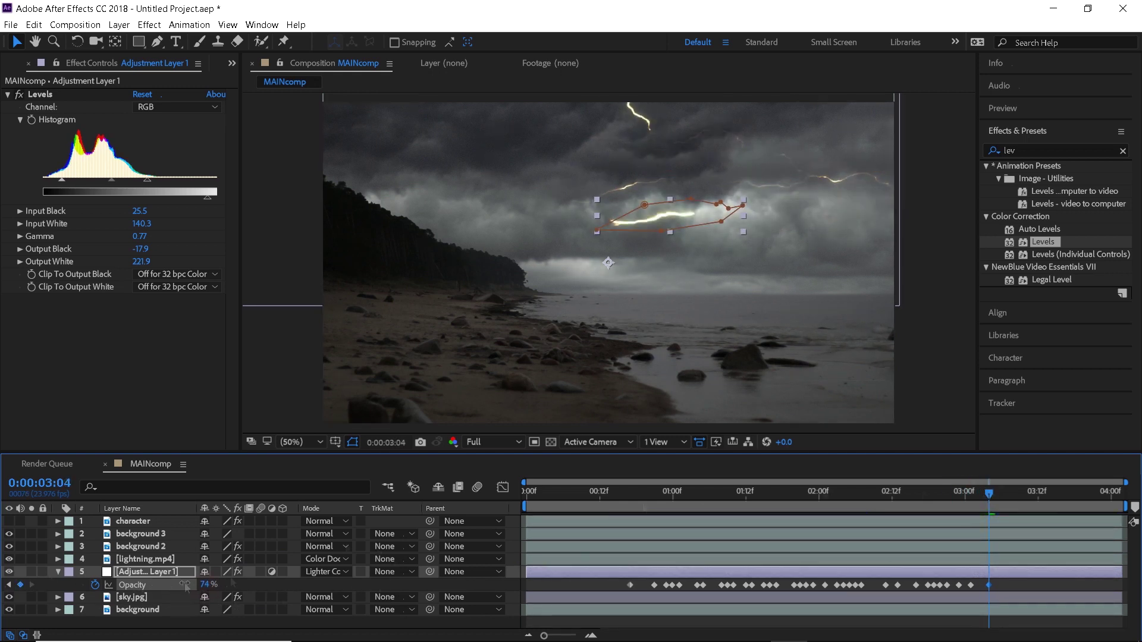
left_click_drag(185, 586, 176, 586)
left_click_drag(988, 495, 982, 505)
left_click_drag(205, 585, 226, 586)
Raise the opacity keyframe at 0:00:03:05 and drop it again about two frames after that flash.
left_click_drag(982, 495, 995, 505)
left_click_drag(205, 585, 255, 585)
left_click_drag(995, 495, 1008, 506)
left_click(20, 585)
left_click_drag(204, 584, 151, 585)
Keyframe a brief opacity rise around 0:00:03:12 and lower the opacity again at 0:00:03:13.
left_click_drag(1007, 495, 1042, 503)
left_click(20, 585)
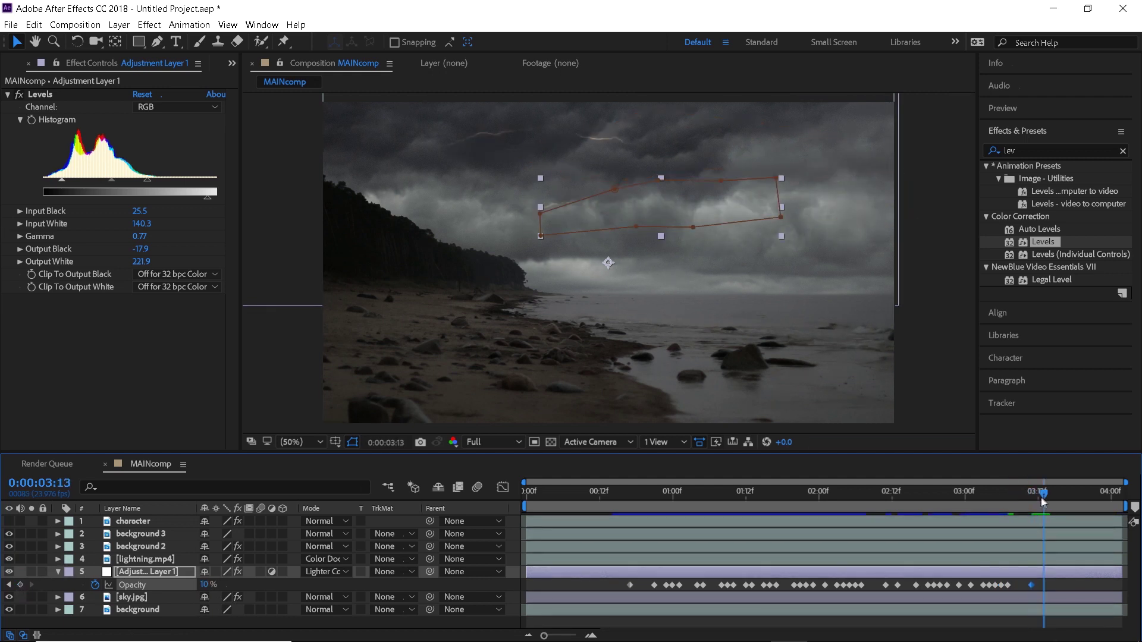
left_click_drag(204, 584, 255, 586)
left_click_drag(1037, 495, 1043, 506)
left_click_drag(205, 585, 151, 586)
Keyframe an opacity rise for the final bolt at about 0:00:04:01, and preview the composition from the start.
left_click_drag(1043, 495, 1117, 506)
left_click(20, 584)
left_click_drag(204, 584, 256, 586)
key("Home")
key("space")
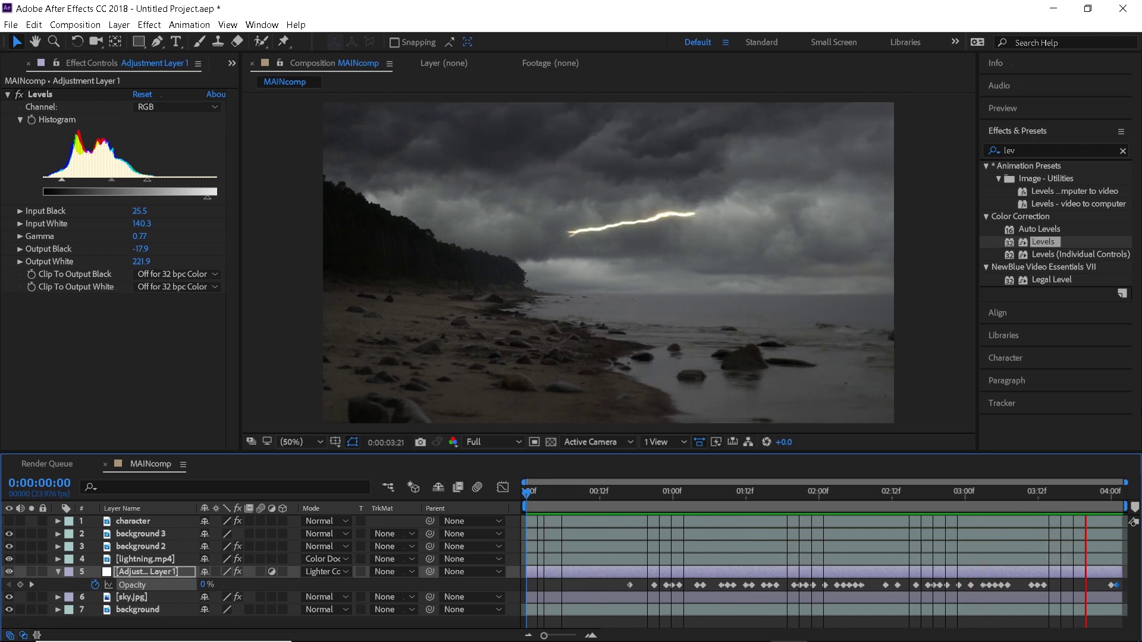
Create another adjustment layer directly above Adjustment Layer 1.
left_click(119, 24)
mouse_move(127, 35)
left_click(420, 125)
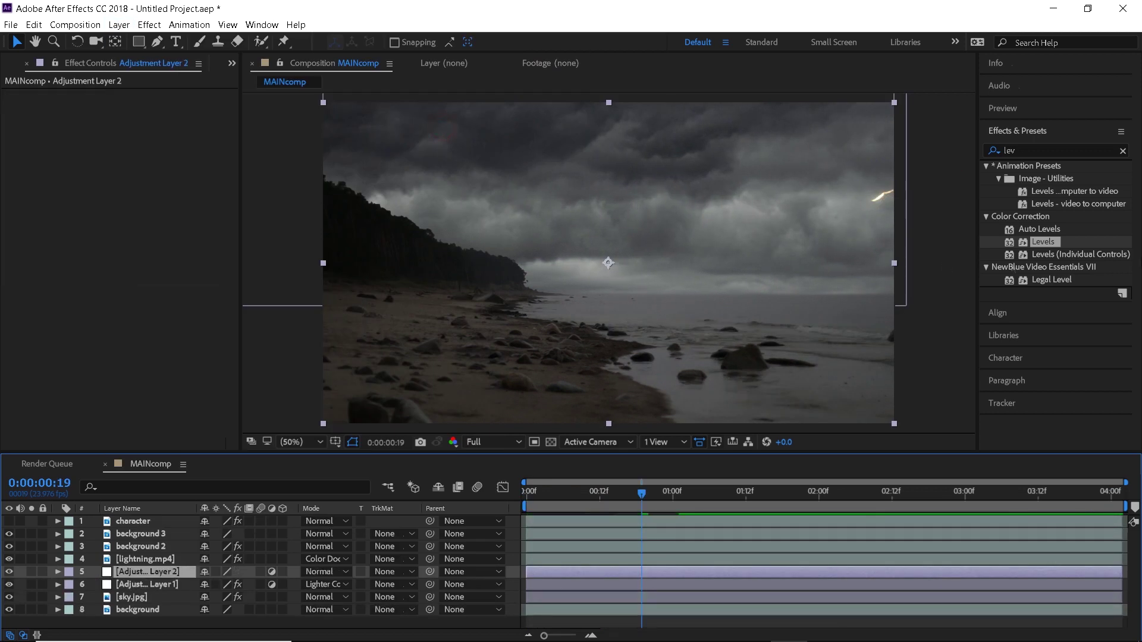
Find the Tritone color-correction effect and apply it to Adjustment Layer 2.
left_click(1041, 147)
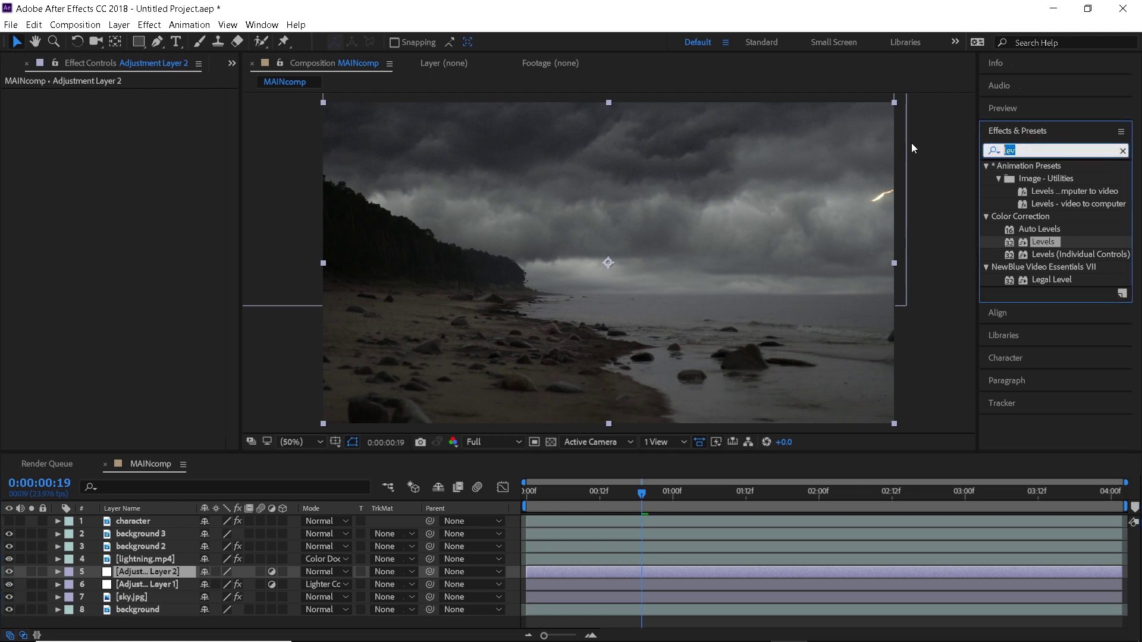
type("trit")
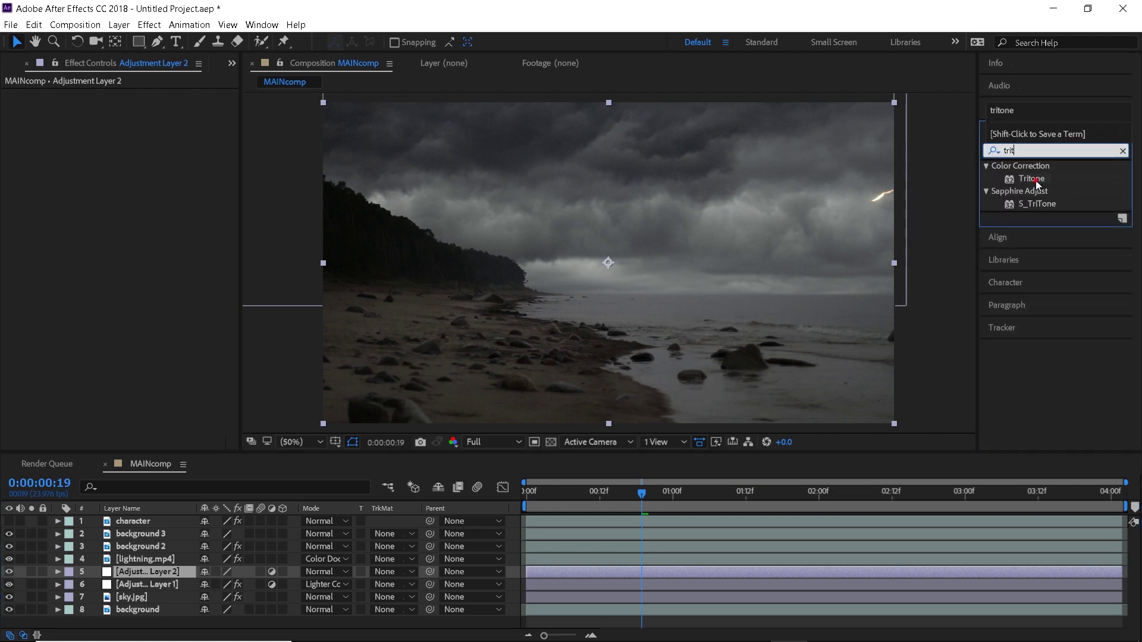
left_click_drag(1031, 179, 707, 571)
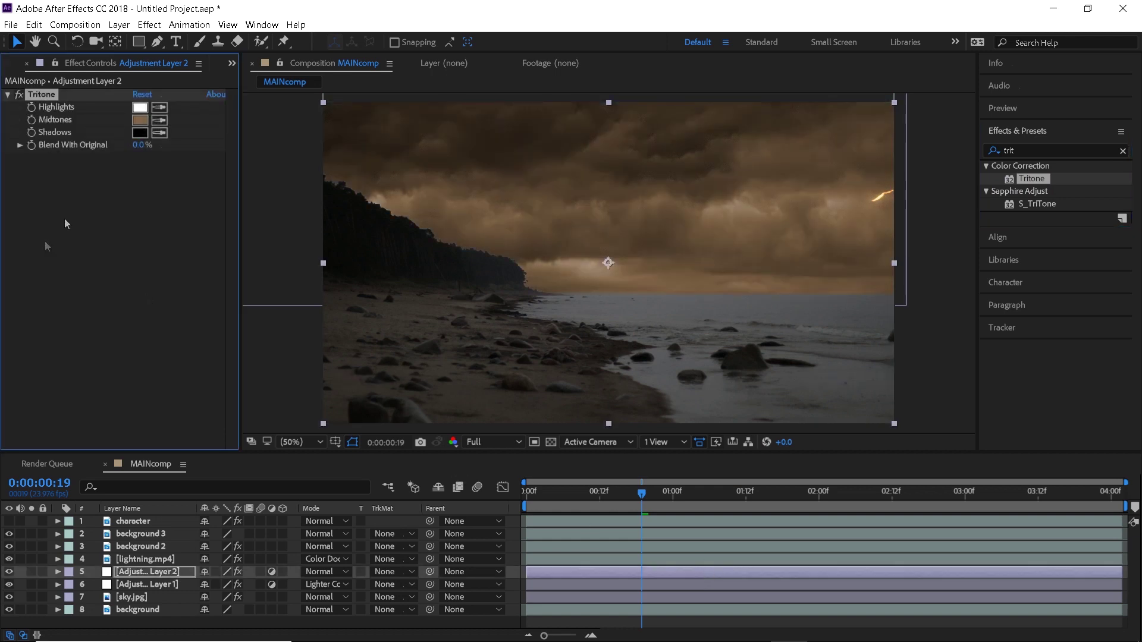
Set the Tritone highlights to bright yellow, the midtones to olive brown and the shadows to dark navy blue.
left_click(140, 107)
left_click(387, 344)
left_click(408, 506)
mouse_move(408, 498)
left_mouse_down()
mouse_move(408, 470)
mouse_move(418, 500)
left_mouse_up()
left_click(525, 351)
left_click(140, 119)
left_click_drag(410, 515, 413, 509)
left_click(524, 346)
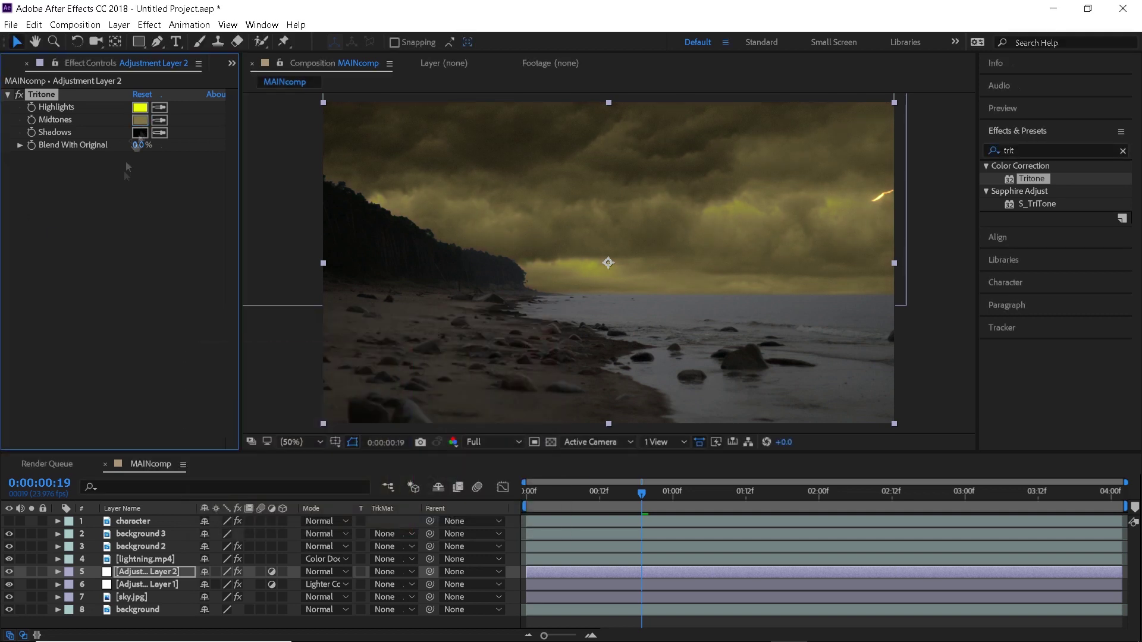
left_click(140, 133)
left_click(415, 405)
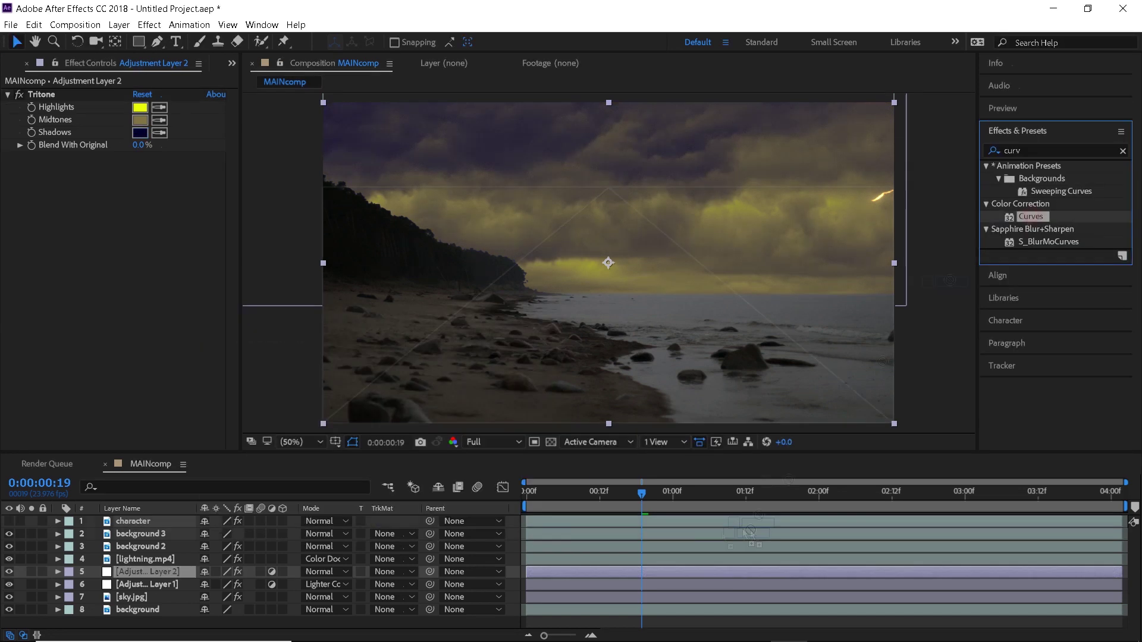
Apply Curves to Adjustment Layer 2 and shape the RGB curve into an S with darker shadows and brighter highlights.
double_click(1030, 217)
left_click_drag(37, 396, 51, 395)
left_click_drag(123, 322, 117, 342)
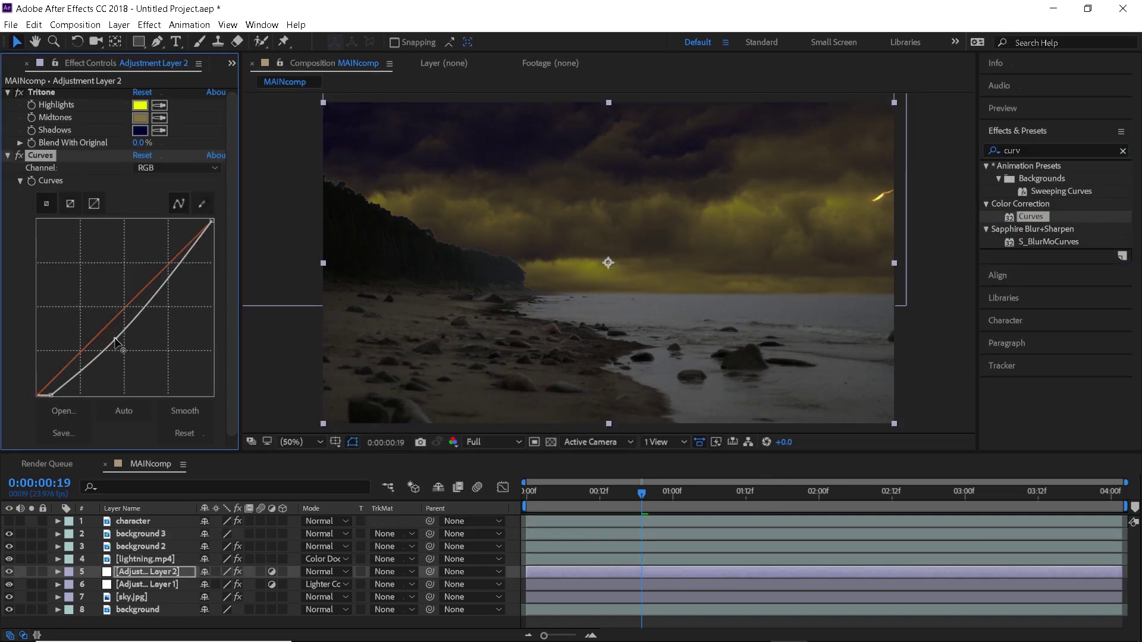
left_click_drag(168, 277, 159, 256)
Raise the highlights of the Curves Red channel, and compare the effect off and on at 0:00:01:14.
left_click(177, 168)
left_click(164, 197)
left_click_drag(212, 220, 198, 214)
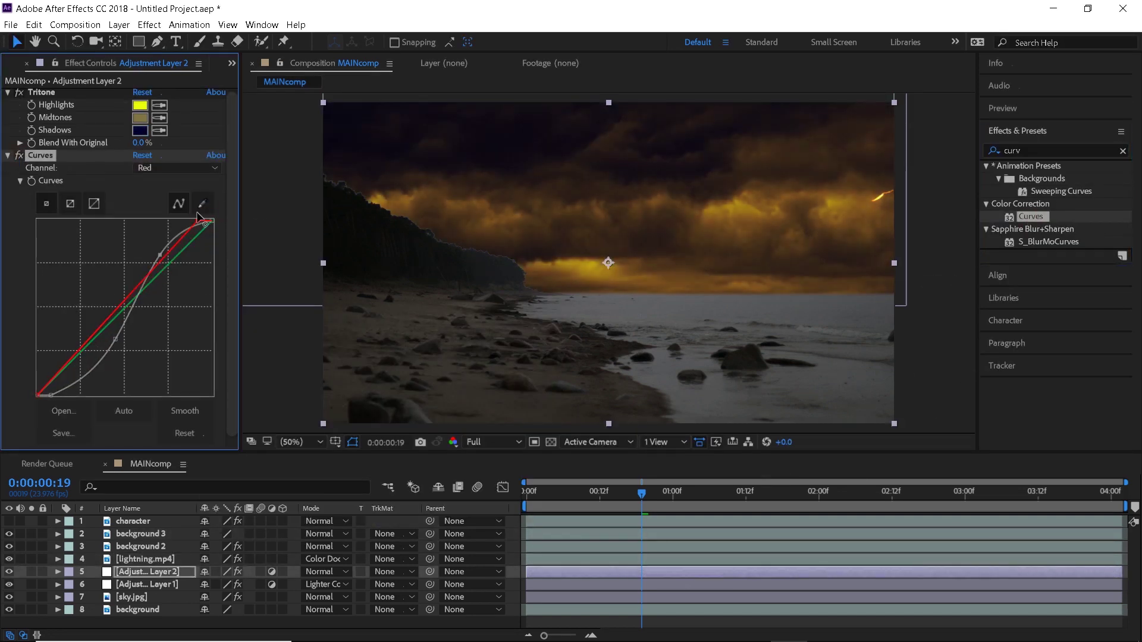
left_click(19, 156)
left_click(19, 156)
left_click_drag(742, 493, 757, 493)
left_click(19, 156)
left_click(19, 155)
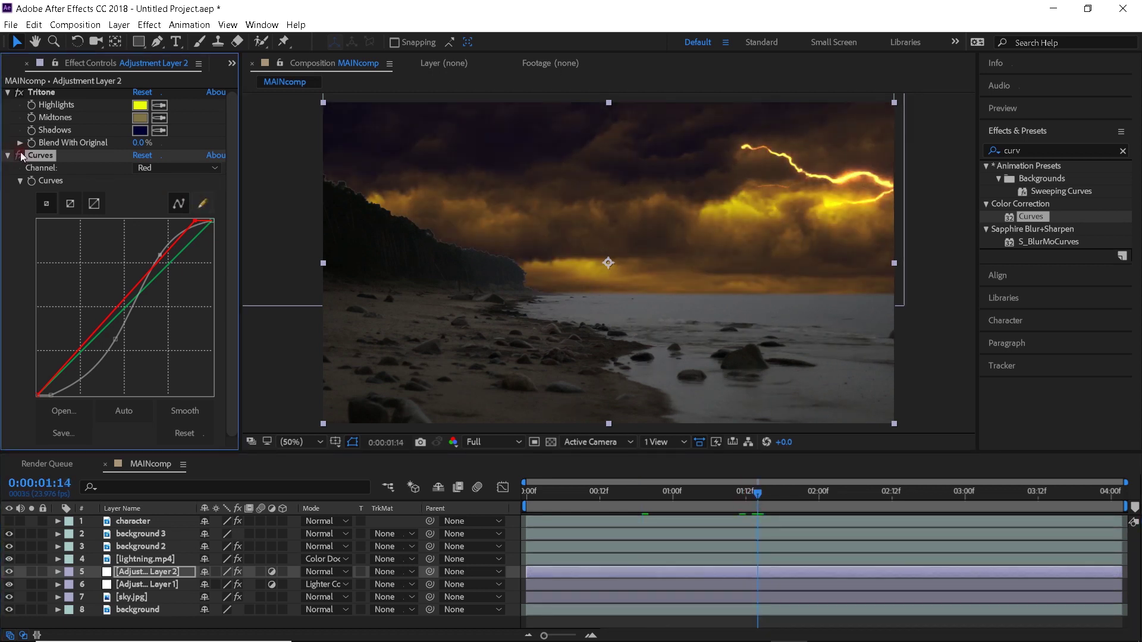
Adjust the Green channel and lower the Blue channel's highlights in Adjustment Layer 2's Curves for a warmer tint.
left_click(158, 169)
left_click(165, 213)
left_click(177, 168)
left_click(165, 226)
left_click_drag(212, 222, 218, 239)
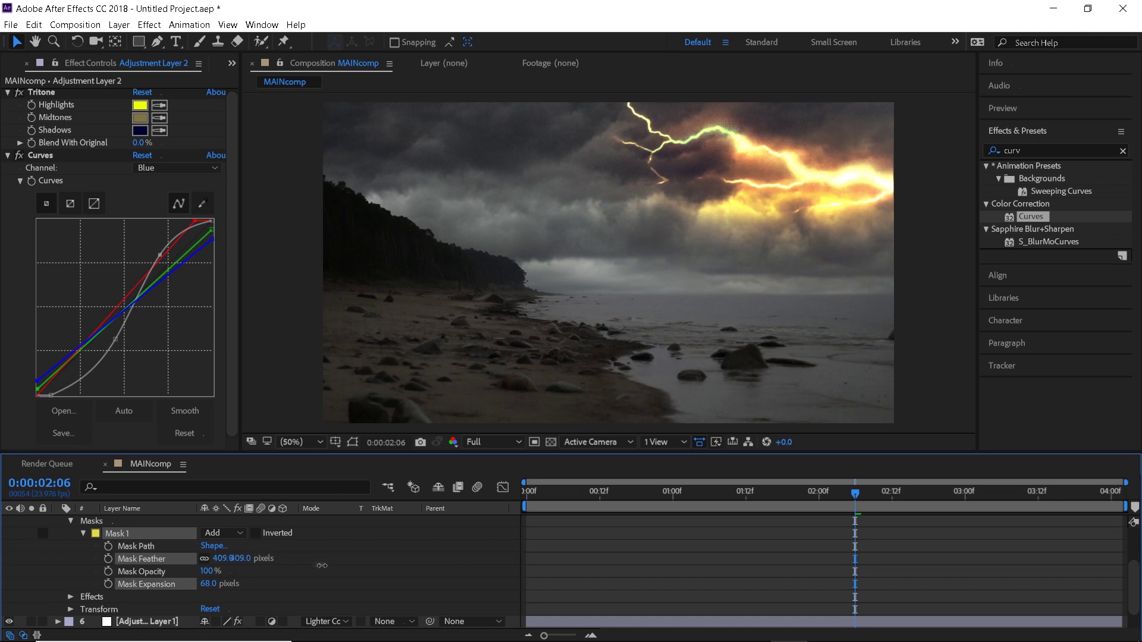
Set Mask 1's feather to 611 pixels and expansion to 181 pixels, and fit its outline to the bolt at 0:00:02:06.
left_click_drag(241, 559, 333, 559)
left_click(352, 442)
left_click_drag(545, 127, 577, 133)
left_click_drag(917, 165, 921, 168)
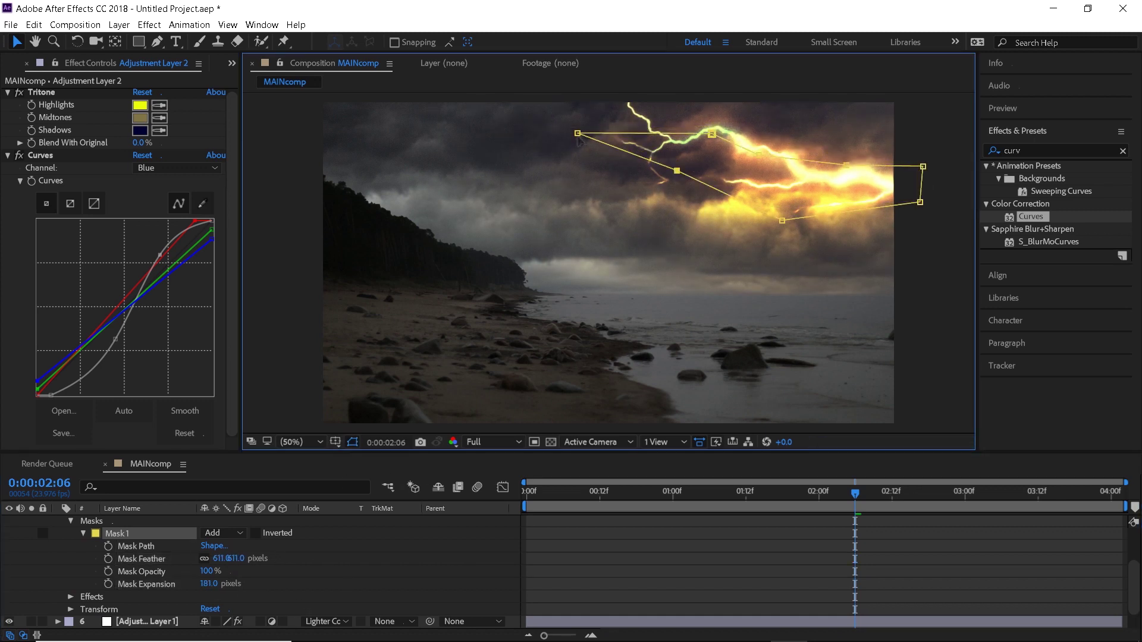
Start keyframing the mask path at 0:00:02:06 and reshape the mask around the lightning at 0:00:02:00 and 0:00:02:12.
left_click(108, 546)
left_click_drag(855, 493, 819, 495)
left_click_drag(577, 134, 592, 138)
left_click_drag(819, 495, 891, 495)
left_click_drag(846, 165, 865, 146)
left_click_drag(577, 139, 586, 147)
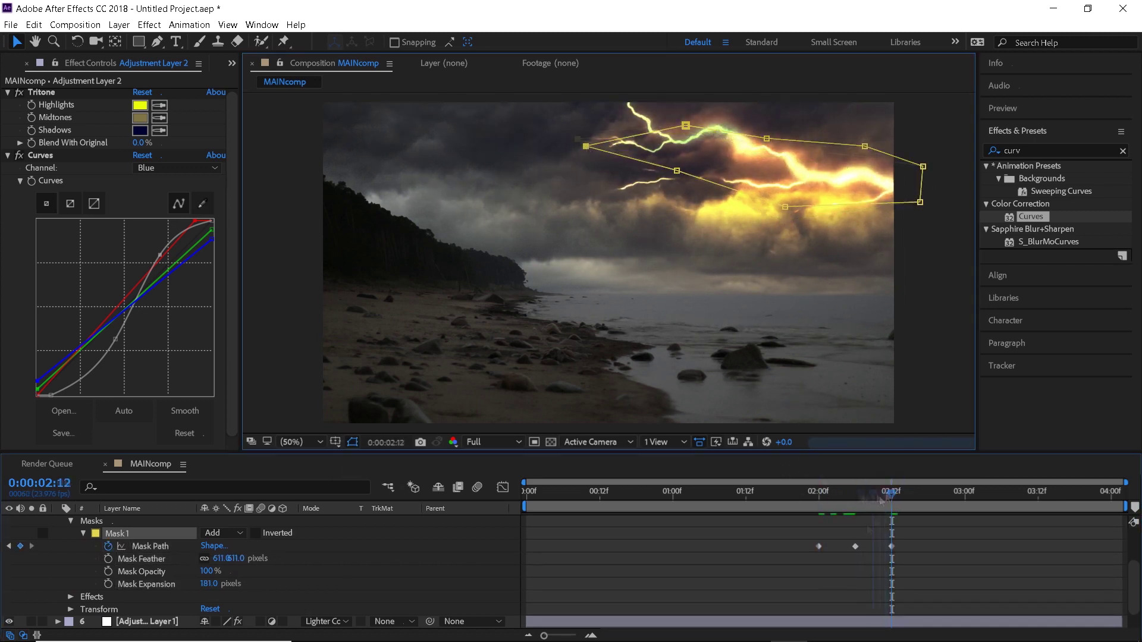
Keyframe new mask shapes around the lightning about four frames after 0:00:02:12 and at 0:00:03:04.
left_click_drag(892, 494, 915, 495)
left_click_drag(865, 146, 922, 181)
left_click_drag(586, 147, 590, 113)
left_click_drag(686, 126, 685, 143)
left_click_drag(915, 495, 989, 531)
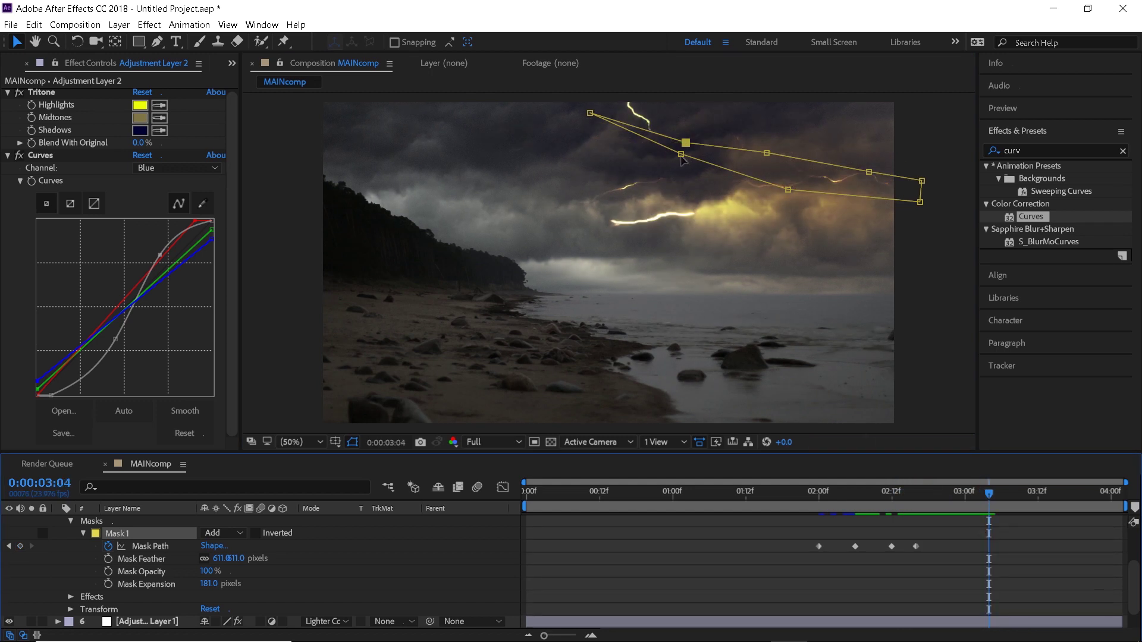
left_click_drag(681, 155, 702, 220)
left_click_drag(590, 113, 590, 218)
Paste a copy of the fourth mask path keyframe ahead of 0:00:03:04, and reshape the mask around the upper bolt at 0:00:03:05.
left_click_drag(989, 495, 915, 499)
left_click(916, 546)
key("ctrl+c")
key("ctrl+v")
left_click_drag(916, 495, 994, 511)
left_click_drag(569, 168, 565, 153)
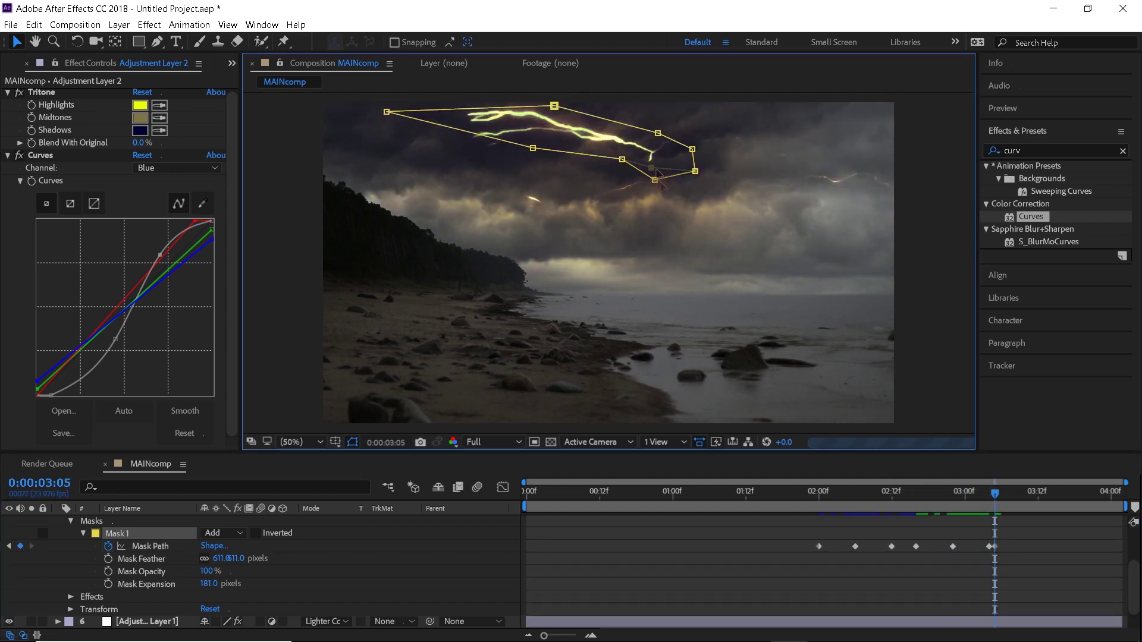
Reshape the mask around the lightning frame by frame at 0:00:03:06 and 0:00:03:07.
key("Page_Down")
left_click_drag(693, 150, 808, 117)
left_click_drag(695, 171, 843, 181)
left_click_drag(533, 148, 614, 226)
key("Page_Down")
left_click_drag(612, 125, 636, 220)
left_click_drag(844, 180, 692, 216)
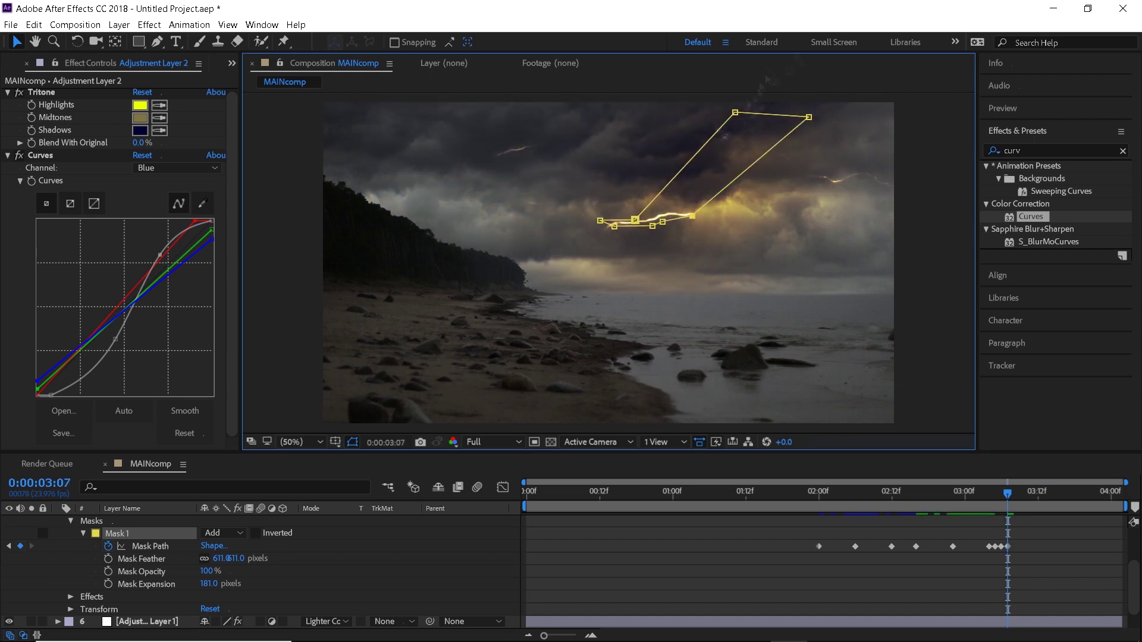
Paste the copied mask shape one frame after 0:00:03:07, and stretch the mask along the long bolt at 0:00:03:12.
key("Page_Down")
key("ctrl+v")
left_click_drag(1014, 494, 1037, 494)
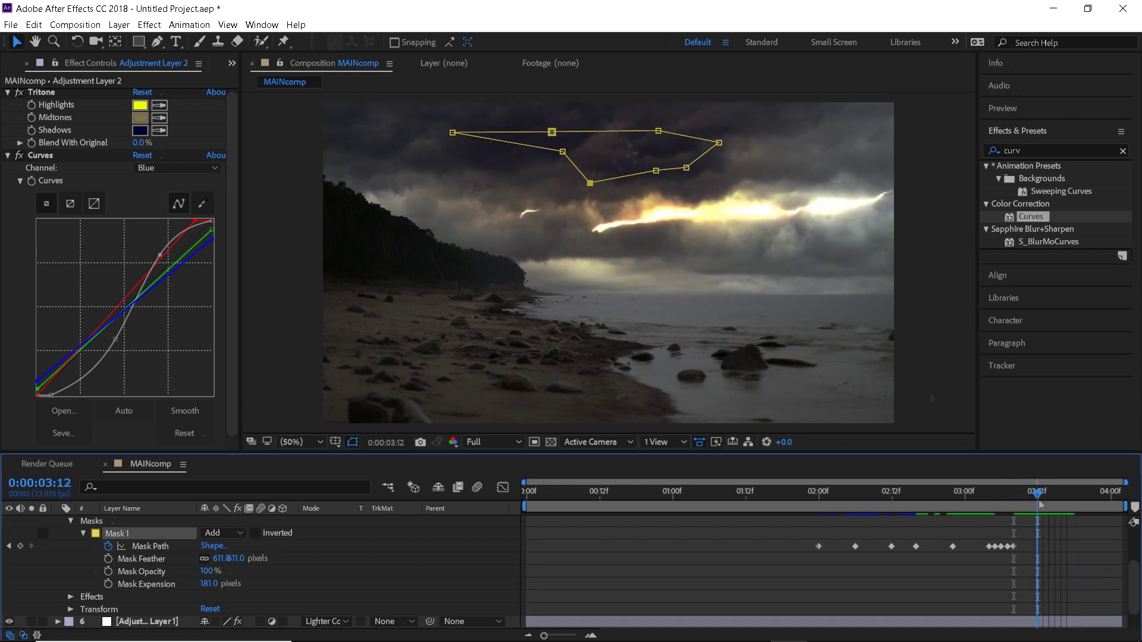
left_click_drag(719, 143, 923, 182)
left_click_drag(687, 168, 893, 206)
left_click_drag(630, 175, 620, 238)
left_click_drag(552, 132, 692, 183)
Refit the mask path to the bolts at 0:00:03:14, about one frame after that, and at about 0:00:03:21.
mouse_move(1037, 494)
left_mouse_down()
mouse_move(1030, 500)
mouse_move(1049, 495)
left_mouse_up()
left_click_drag(619, 238, 585, 218)
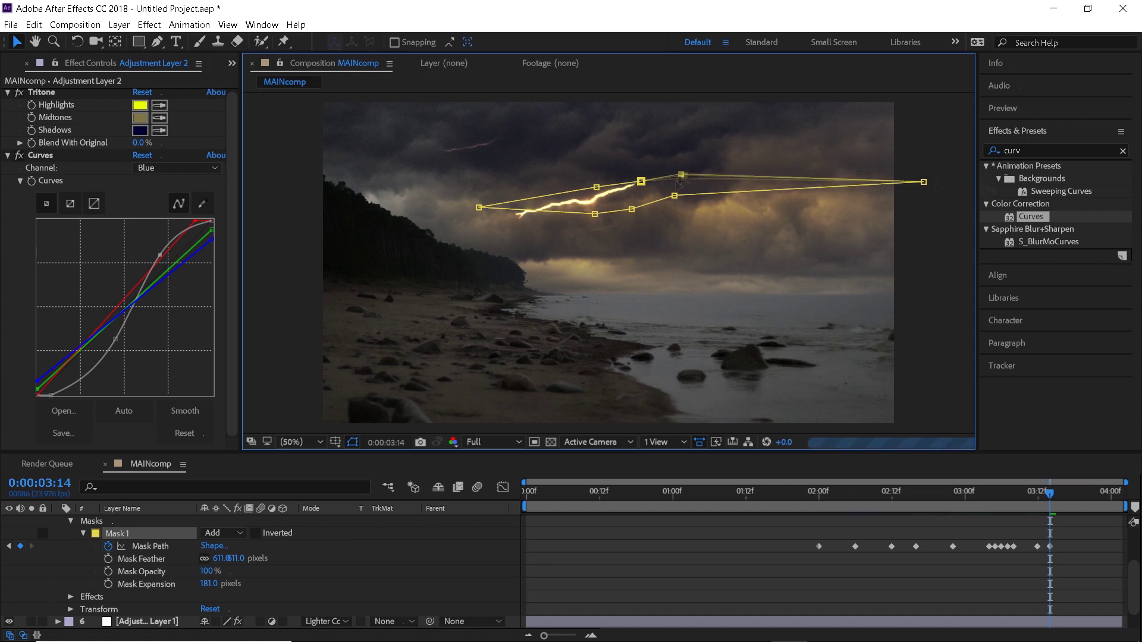
left_click_drag(923, 182, 688, 182)
left_click_drag(1050, 494, 1055, 495)
left_click_drag(479, 208, 578, 197)
left_click_drag(1056, 495, 1087, 496)
left_click_drag(578, 198, 562, 243)
left_click_drag(688, 181, 707, 210)
left_click_drag(640, 183, 639, 214)
Go back to the earlier bolts and tighten the mask path at about 0:00:01:20 and at 0:00:01:12.
left_click_drag(1091, 494, 794, 495)
left_click_drag(591, 135, 645, 148)
left_click_drag(794, 494, 746, 495)
left_click_drag(752, 140, 774, 161)
left_click_drag(645, 148, 709, 157)
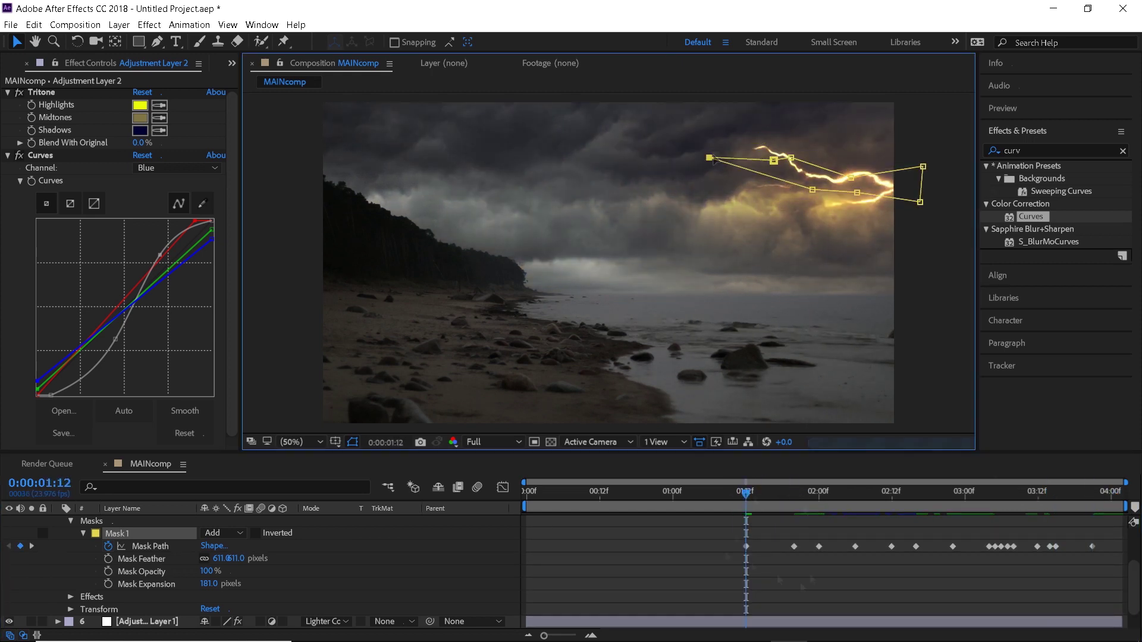
Shrink the mask toward the bolt at the frame's edge at 0:00:01:04 and at about 0:00:00:23.
left_click_drag(746, 494, 697, 495)
left_click_drag(920, 203, 943, 191)
left_click_drag(773, 161, 838, 180)
left_click_drag(791, 158, 843, 176)
left_click_drag(709, 158, 779, 173)
left_click_drag(697, 494, 666, 494)
left_click_drag(779, 174, 827, 181)
Pull the mask's inner point farther outward at 0:00:00:19 and about four frames earlier, and preview the animation.
left_click_drag(667, 494, 642, 495)
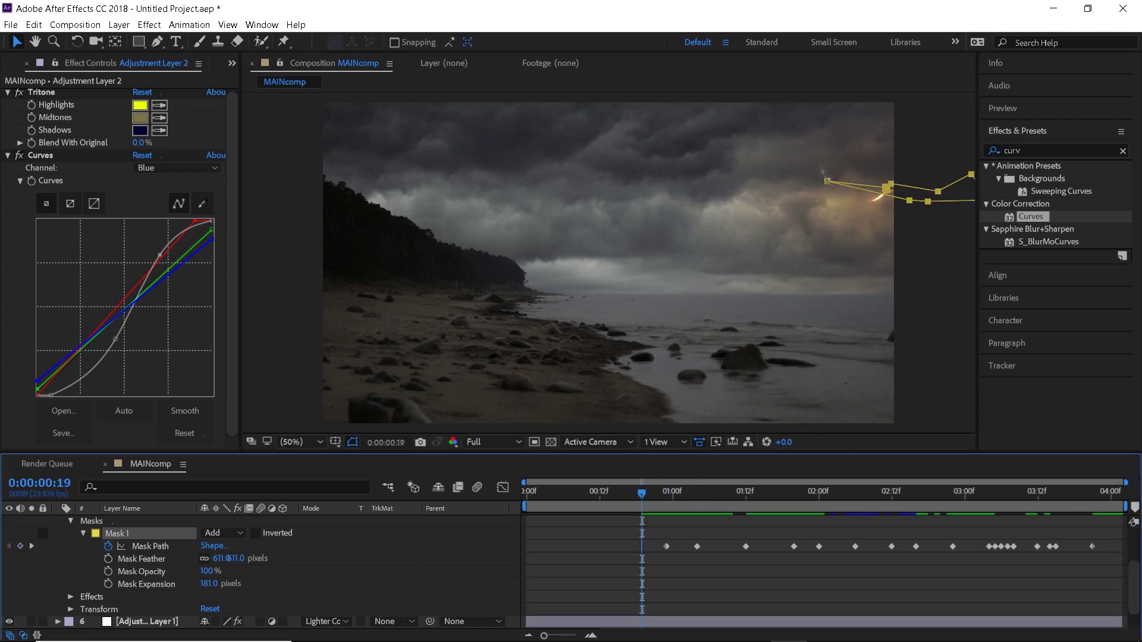
left_click_drag(828, 181, 872, 186)
left_click_drag(641, 494, 618, 494)
left_click_drag(872, 186, 938, 184)
key("space")
Start keyframing Adjustment Layer 2's opacity at 0:00:01:04 and lower the value.
key("t")
left_click_drag(618, 494, 697, 495)
left_click(96, 585)
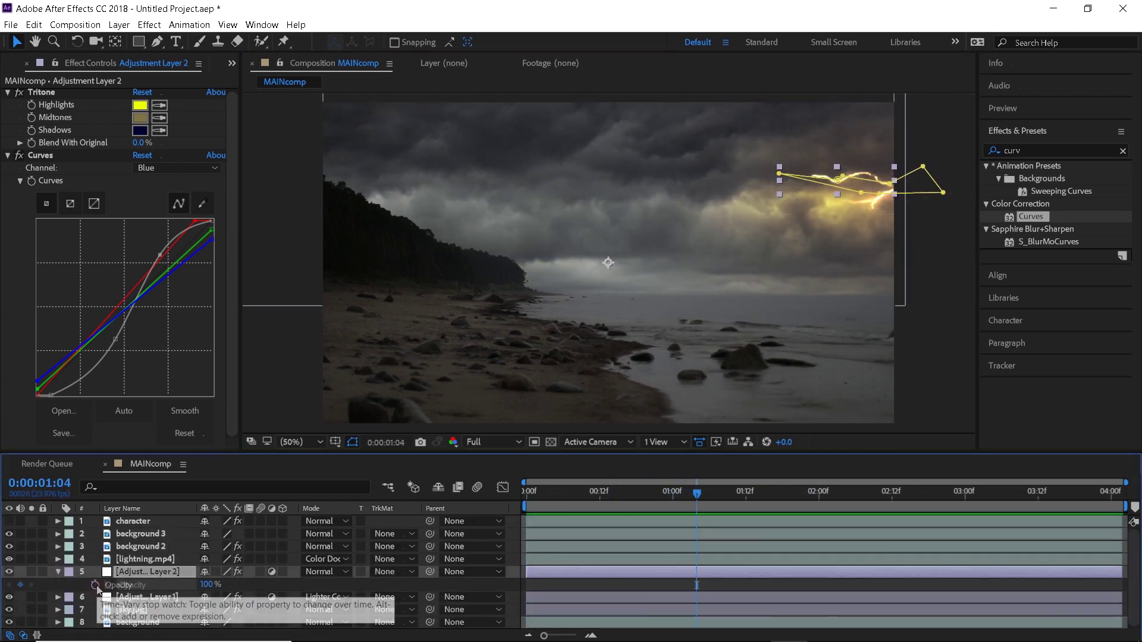
left_click_drag(206, 584, 127, 593)
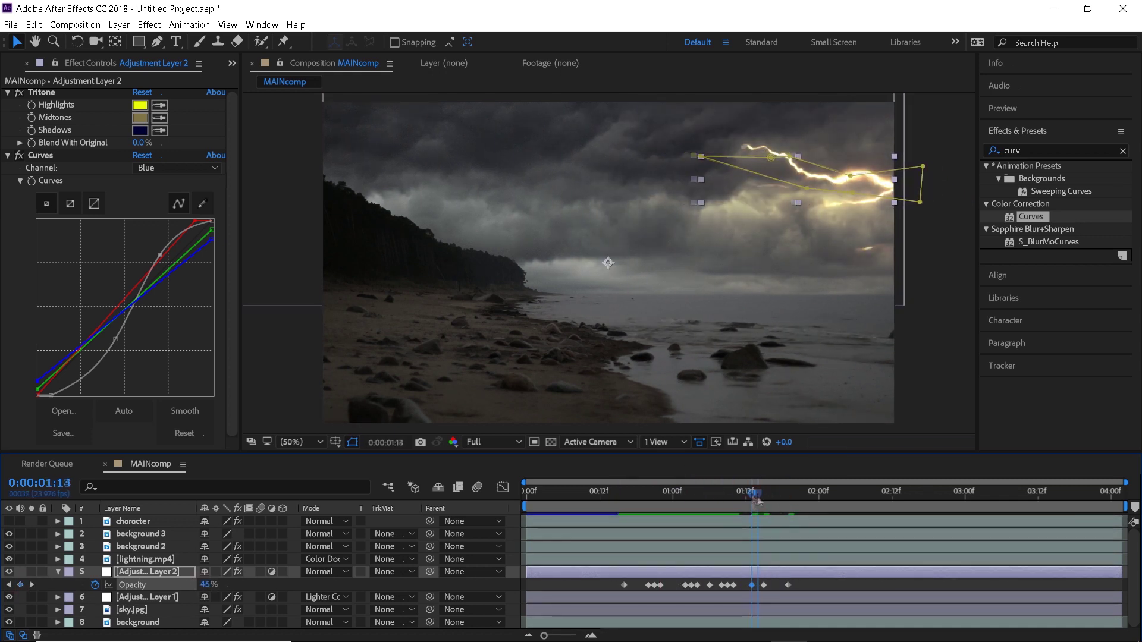
Keyframe Adjustment Layer 2's opacity changes for the flashes from 0:00:01:13 to just after 0:00:02:00.
left_click_drag(206, 585, 207, 589)
key("Page_Up")
key("Page_Up")
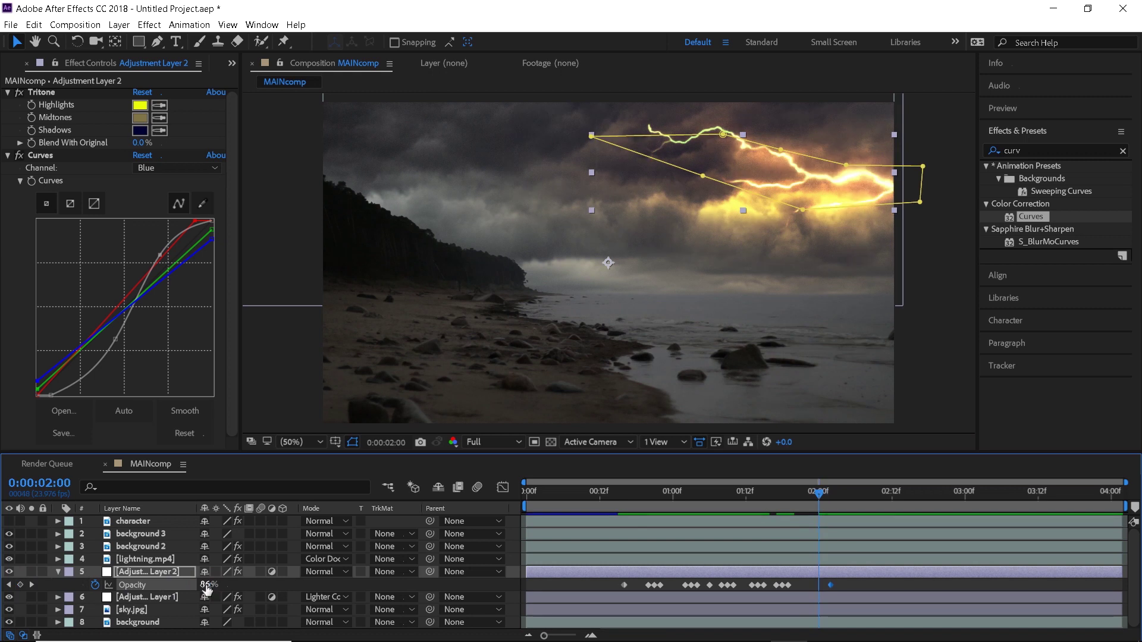
left_click_drag(806, 494, 862, 506)
left_click_drag(205, 584, 203, 588)
key("Page_Up")
Lower the opacity at about 0:00:02:10 and advance about six frames to check the flash.
left_click_drag(855, 495, 880, 506)
left_click_drag(205, 584, 201, 587)
key("Page_Down")
key("Page_Down")
key("Page_Down")
key("Page_Down")
key("Page_Down")
key("Page_Down")
Raise the opacity for the flash at about 0:00:03:05 and lower it again about four frames after it.
left_click_drag(916, 495, 990, 505)
key("Page_Down")
left_click_drag(205, 584, 208, 588)
key("Page_Down")
key("Page_Down")
left_click_drag(1014, 495, 1021, 504)
left_click_drag(205, 585, 202, 588)
Keyframe a low opacity just before the 0:00:03:12 flash and step through the frames that follow.
left_click_drag(1019, 494, 1037, 504)
key("Page_Up")
left_click(205, 584)
left_click_drag(205, 585, 159, 591)
left_click(701, 449)
key("apostrophe")
key("Page_Down")
left_click(1037, 499)
key("Page_Down")
key("Page_Down")
key("Page_Down")
key("Page_Down")
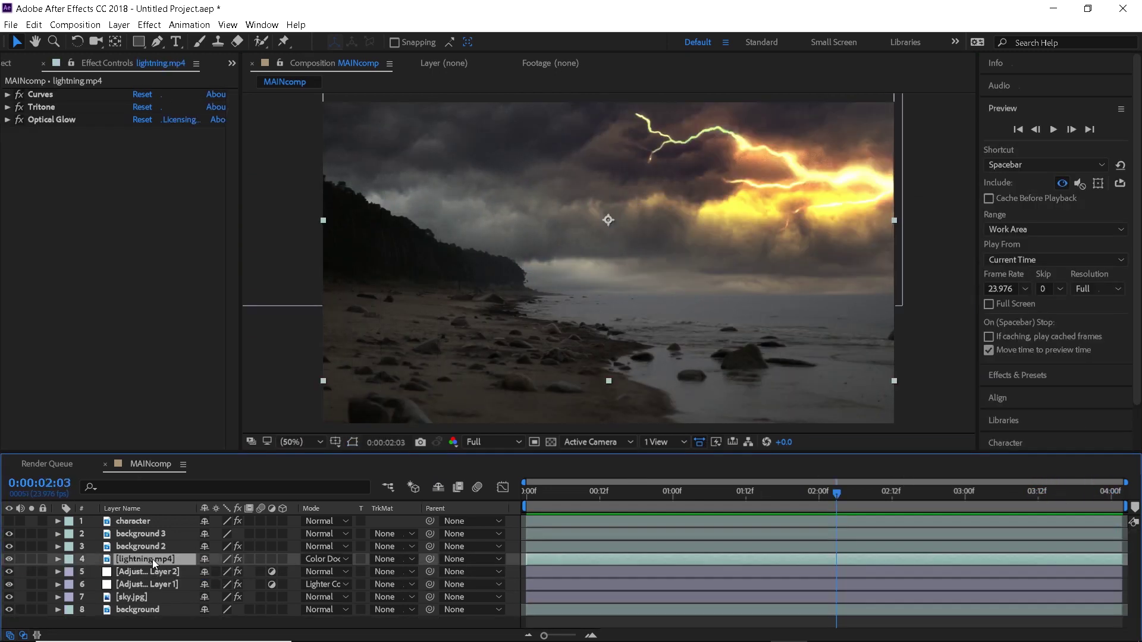
Duplicate lightning.mp4, place the copy above background 3, and apply the RG VFX Reflection effect to it.
key("ctrl+d")
left_click_drag(143, 559, 148, 531)
left_click(1059, 375)
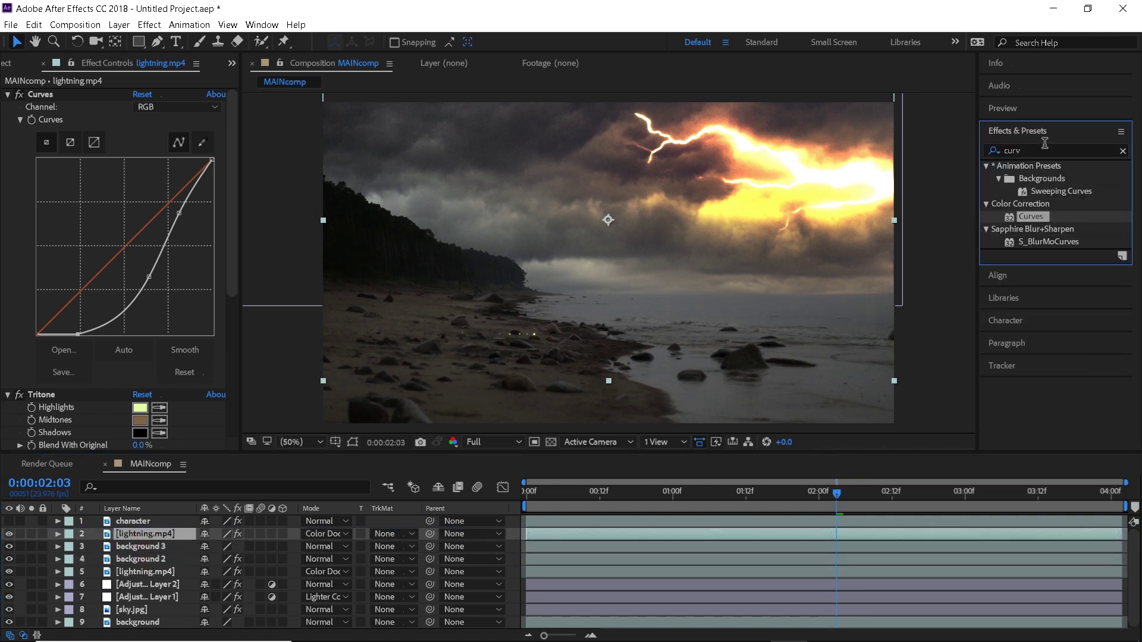
type("reflec")
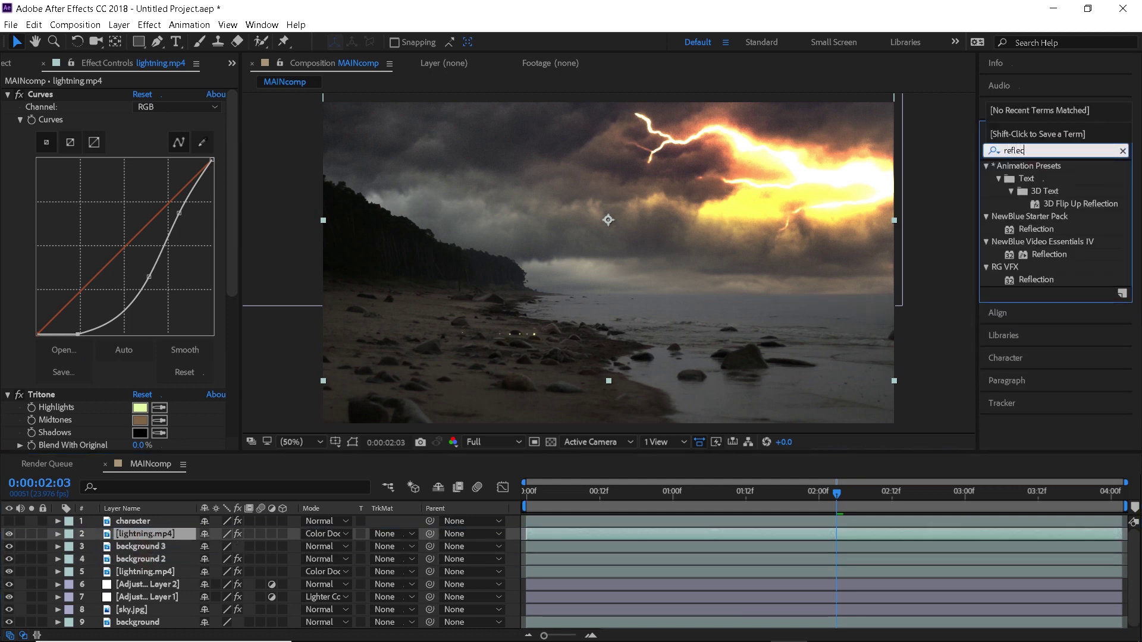
left_click_drag(1047, 280, 747, 535)
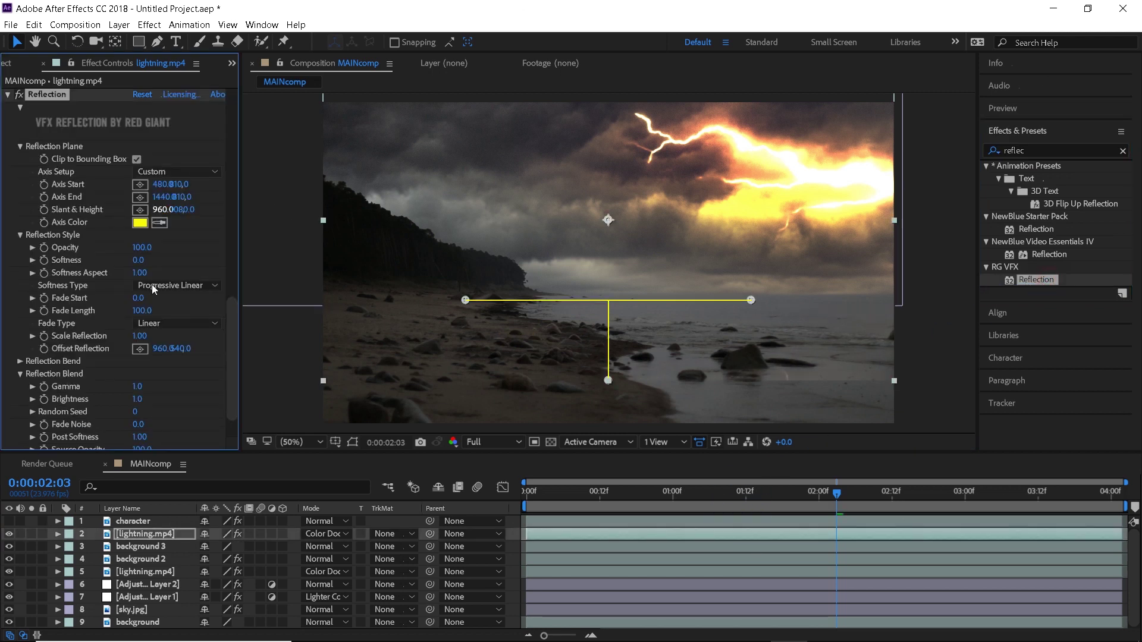
Set the Reflection effect's Source Opacity to 0 and turn off Clip to Bounding Box.
scroll(173, 393, "down", 3)
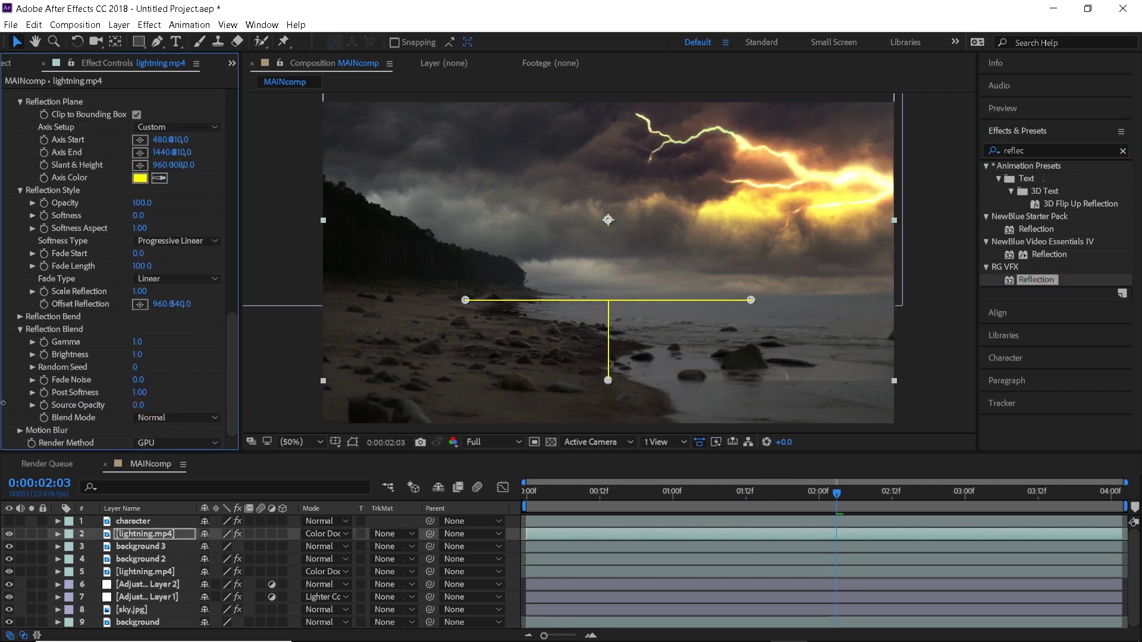
left_click_drag(235, 315, 198, 254)
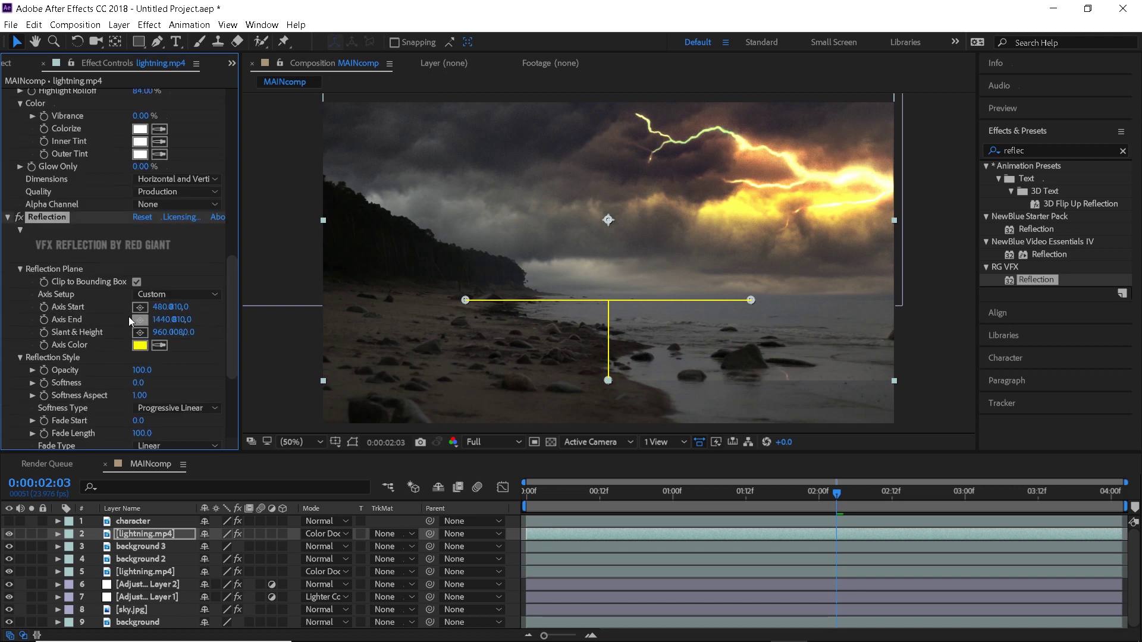
left_click(136, 282)
left_click(708, 355)
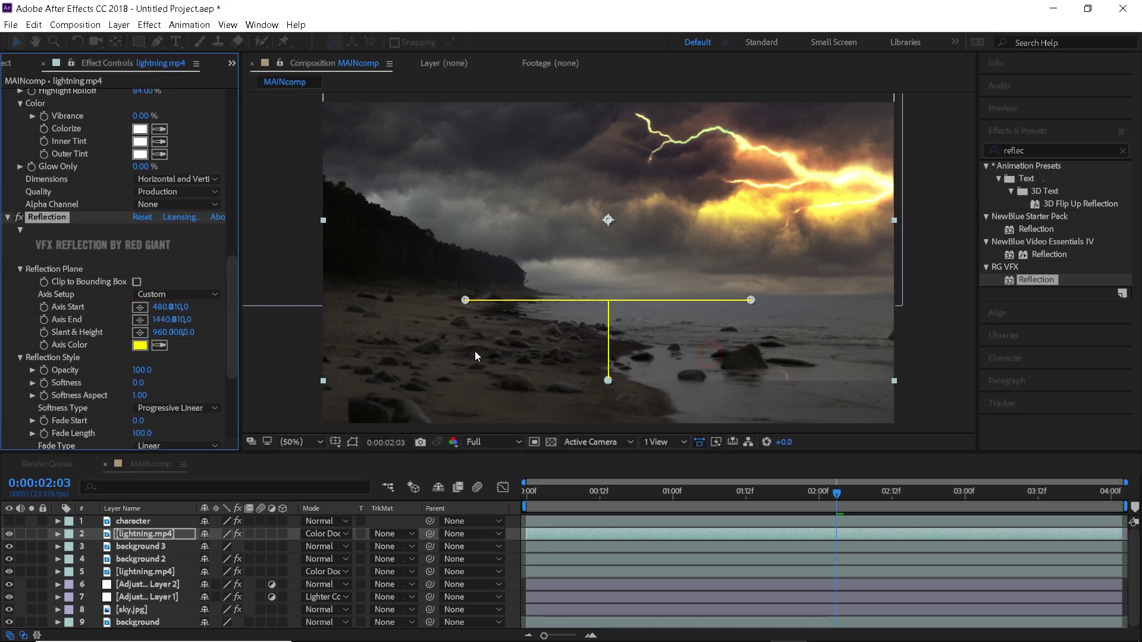
scroll(127, 322, "down", 5)
scroll(130, 320, "down", 1)
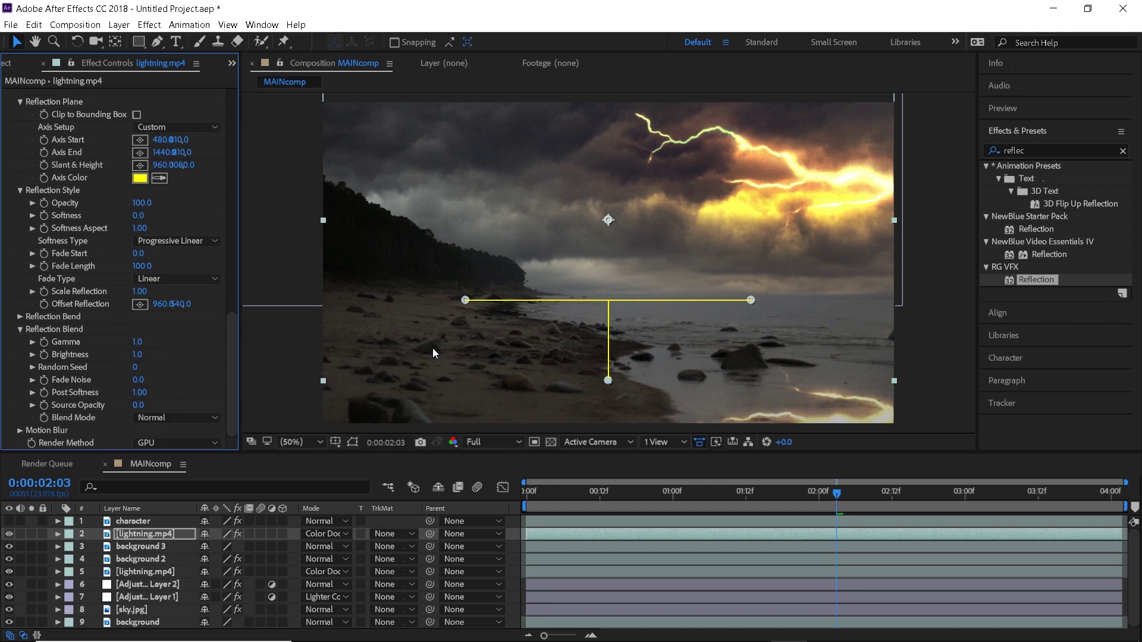
Shorten the reflection height and align the reflection axis with the sea horizon, then view the composition at 50%.
left_click_drag(607, 380, 672, 327)
key("slash")
scroll(672, 327, "up", 2)
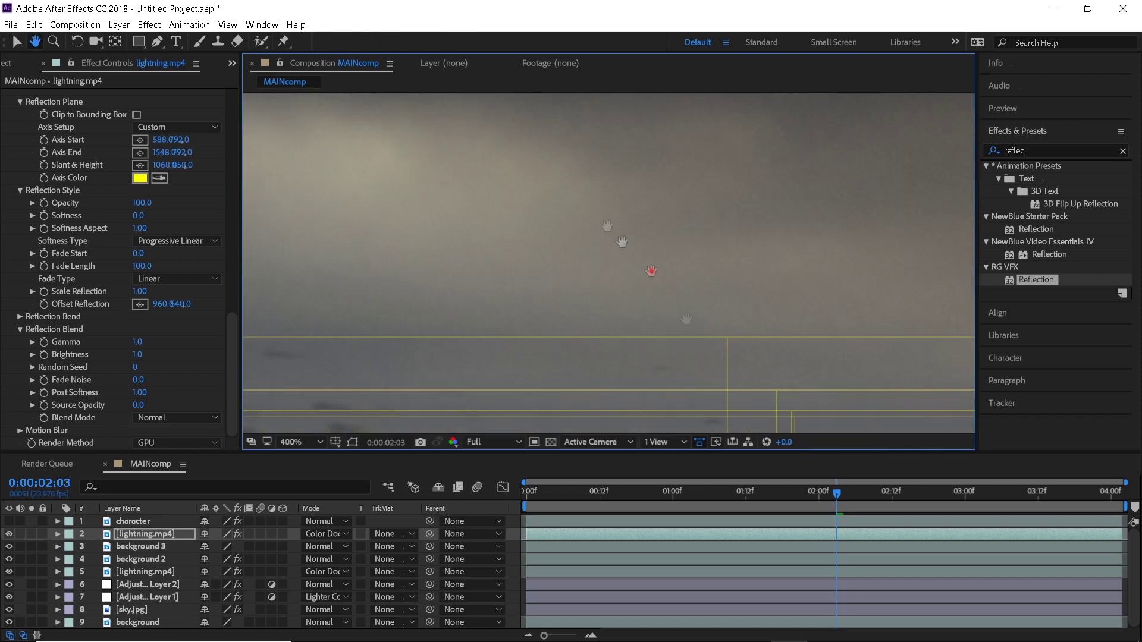
scroll(670, 299, "down", 4)
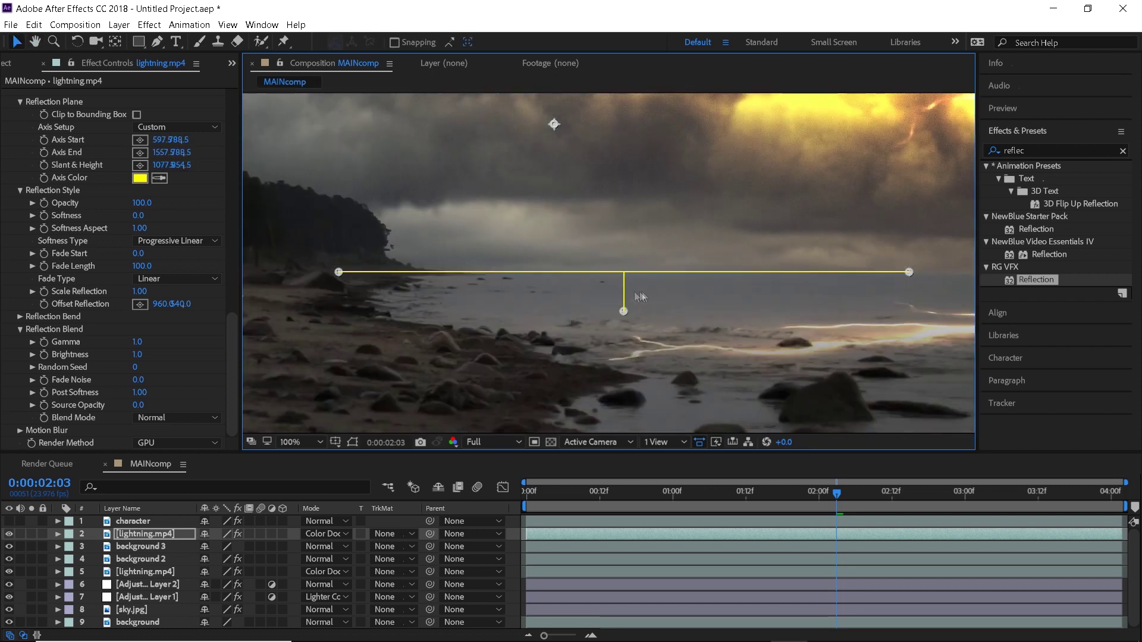
key("period")
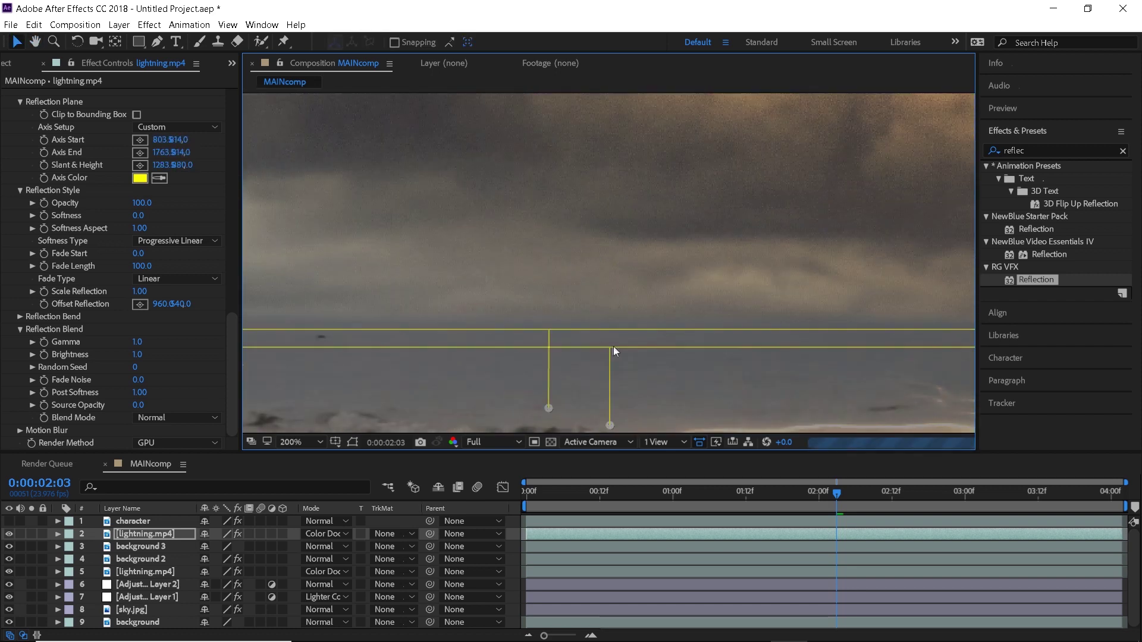
left_click_drag(612, 346, 580, 317)
scroll(580, 318, "down", 1)
left_click(318, 443)
left_click(330, 222)
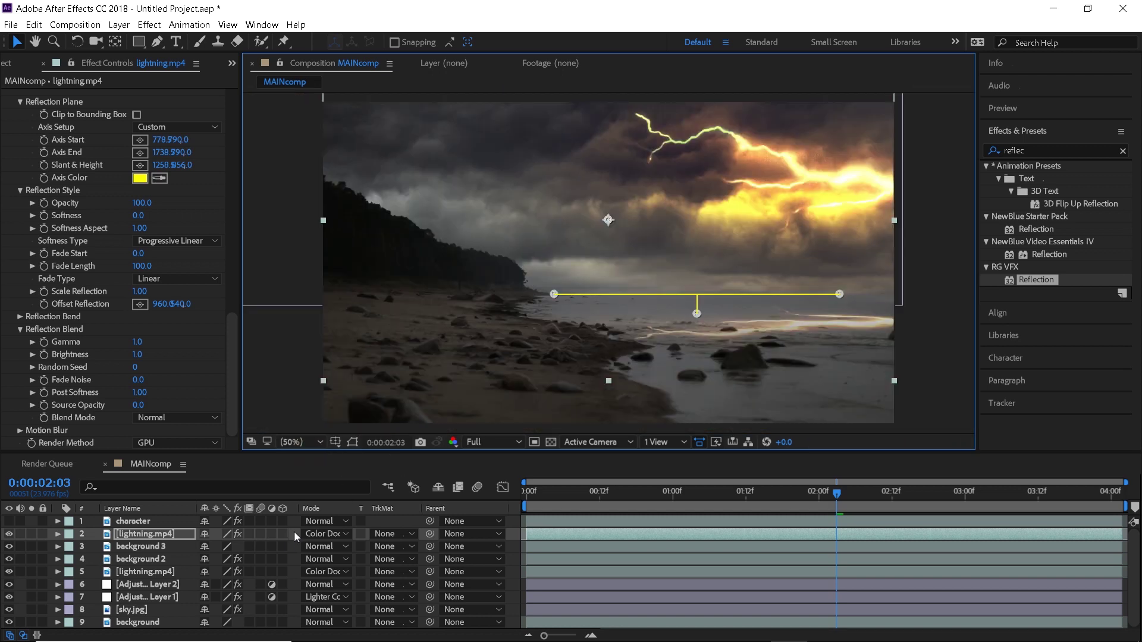
Scrub the timeline to 0:00:02:06 to examine how the reflected lightning falls on the water.
left_click_drag(943, 502, 854, 501)
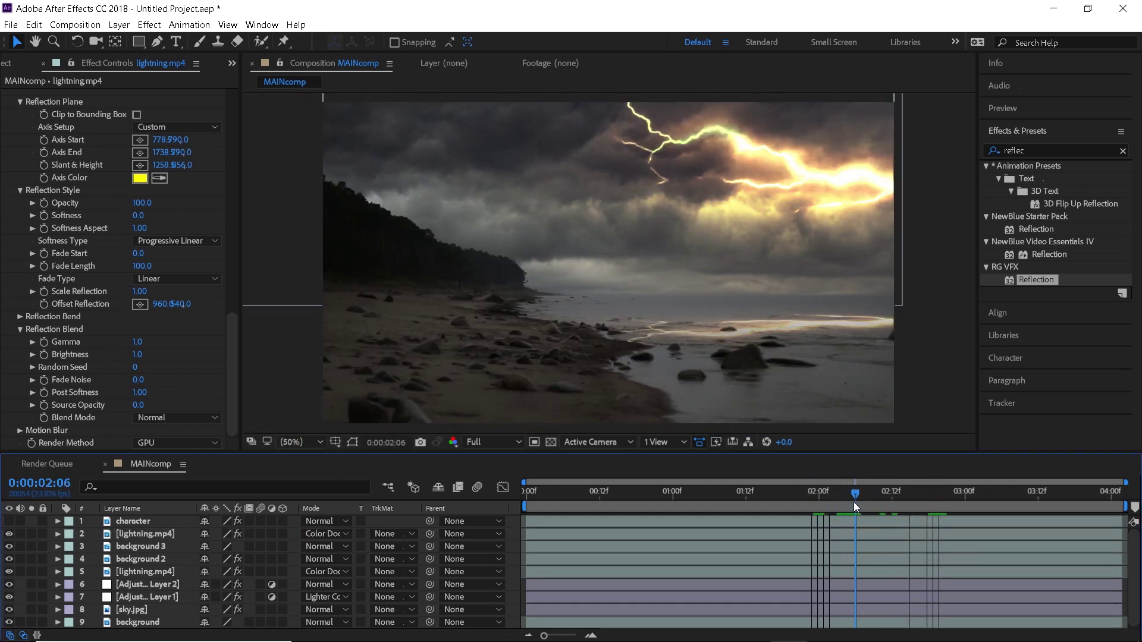
scroll(33, 253, "up", 3)
left_click(43, 152)
scroll(148, 234, "down", 3)
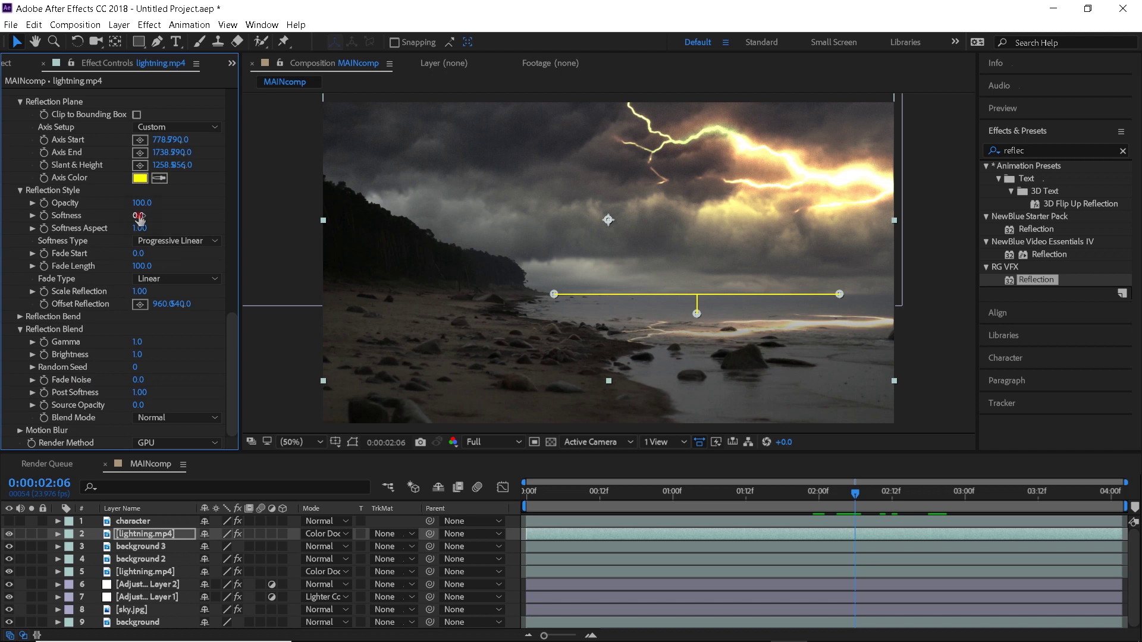
Set the water reflection's Softness to 64, Softness Aspect to 2.39, Fade Start to 53, Gamma to 1.3 and Brightness to 0.9.
left_click_drag(138, 217, 257, 243)
left_click_drag(138, 253, 172, 286)
key("alt+e")
key("Return")
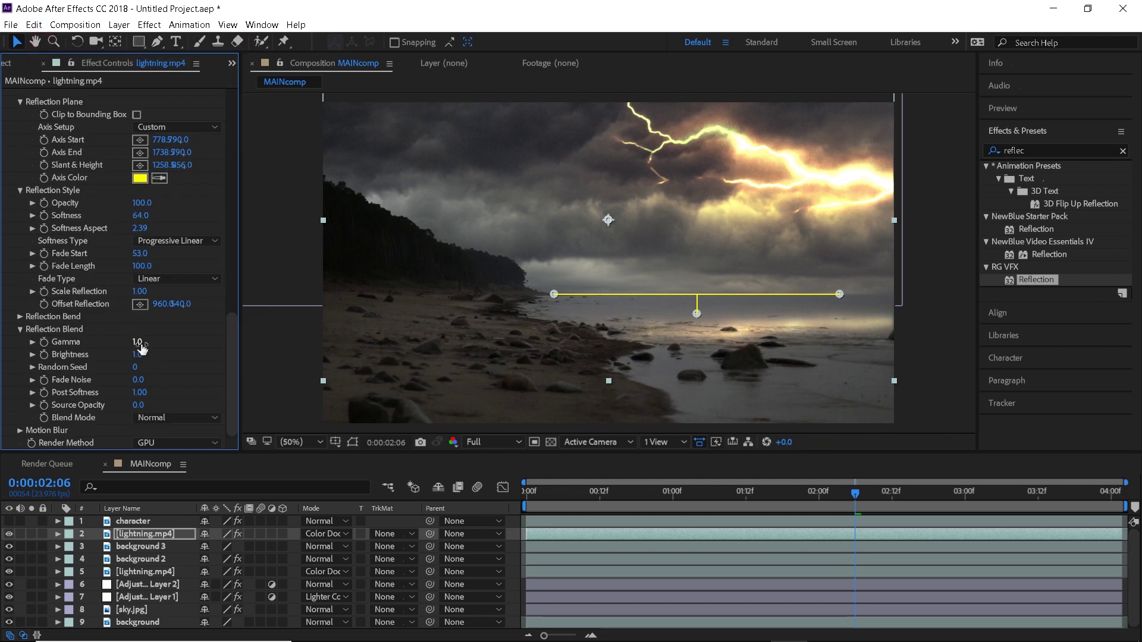
mouse_move(142, 346)
left_mouse_down()
mouse_move(158, 349)
mouse_move(136, 360)
left_mouse_up()
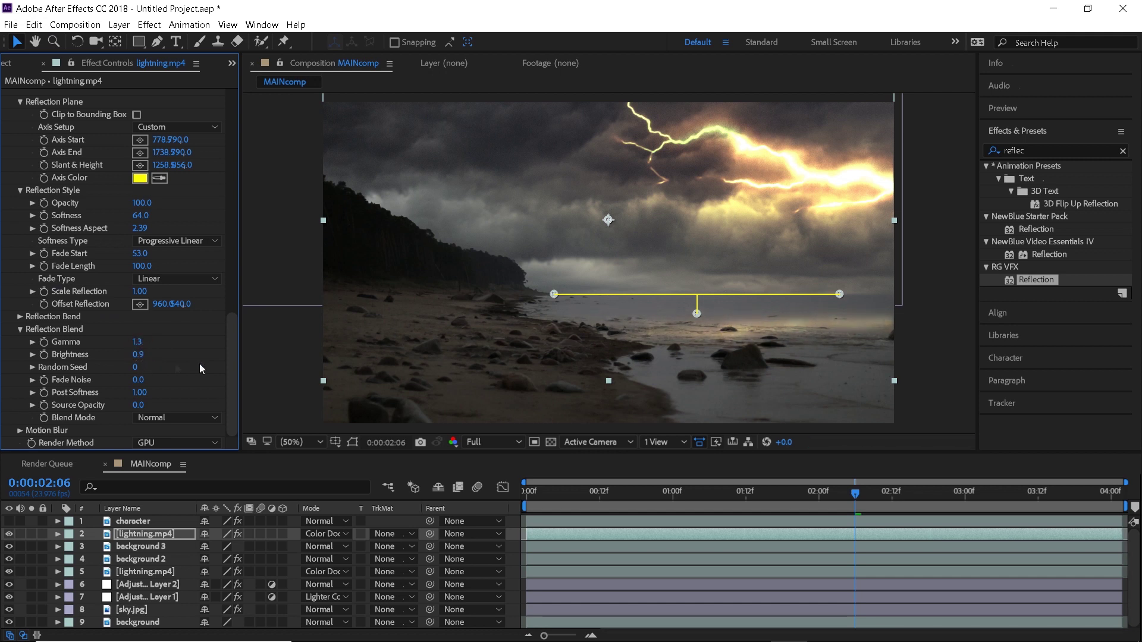
Add a new adjustment layer above the reflected lightning.mp4 layer and apply the Curves effect to it.
left_click(119, 25)
mouse_move(137, 39)
left_click(415, 124)
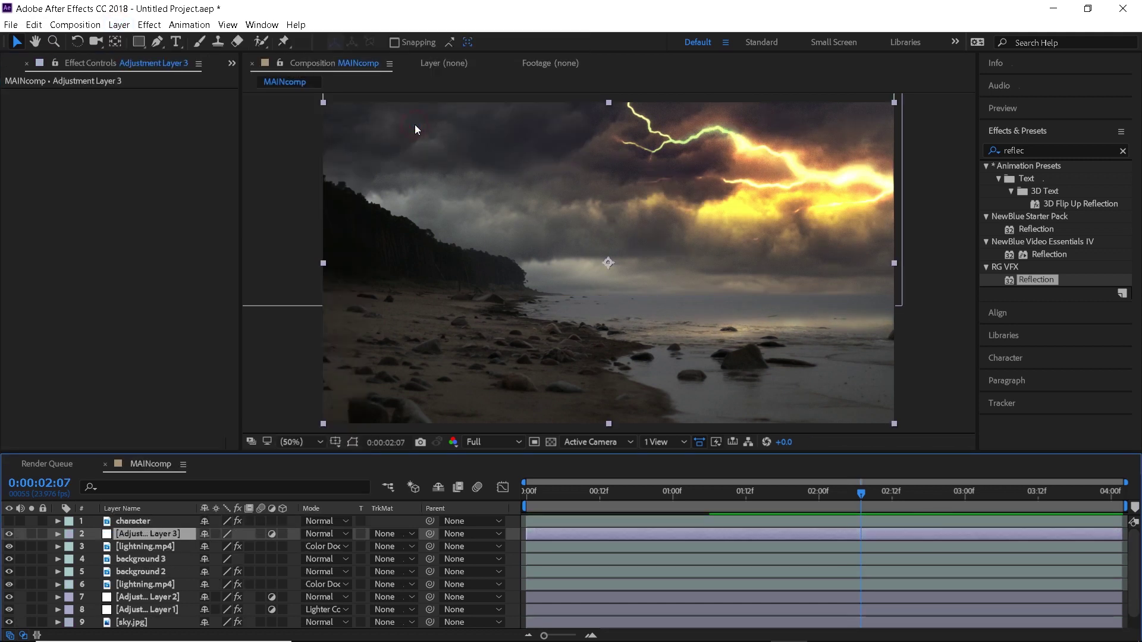
left_click(1056, 151)
type("curv")
left_click_drag(1032, 217, 824, 537)
Warm the adjustment layer's curves by pulling the red and green white points inward and lowering the blue white point.
left_click(177, 108)
left_click(186, 136)
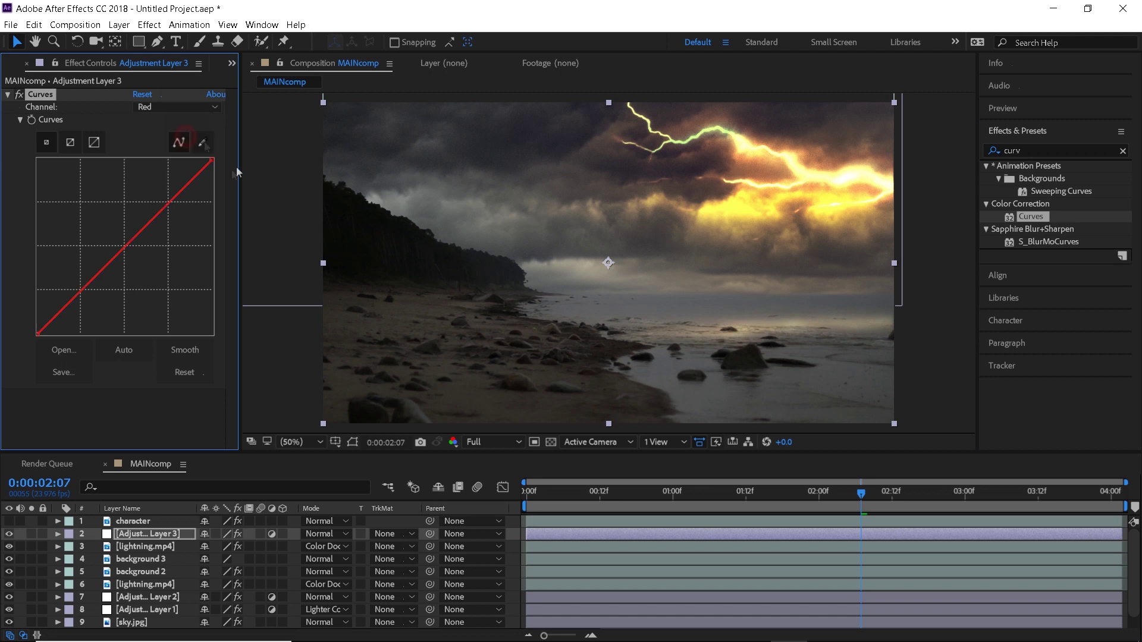
left_click_drag(212, 160, 219, 184)
left_click(164, 110)
left_click(179, 149)
left_click(179, 109)
left_click(176, 162)
left_click(156, 108)
left_click(156, 137)
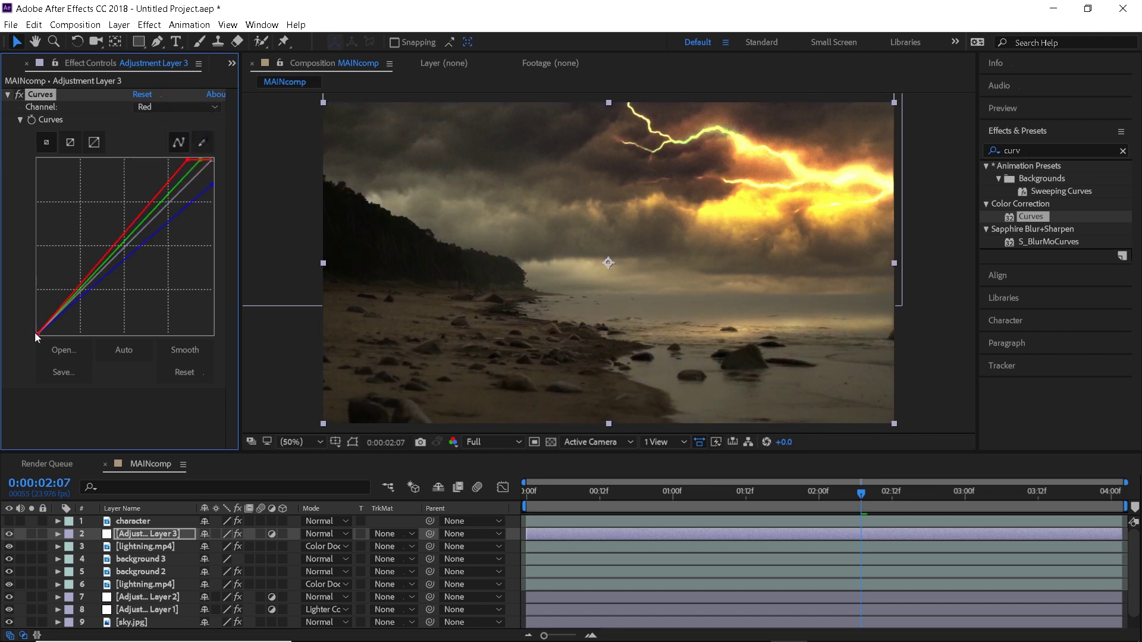
Adjust the black points of the color curves, raising the blue one slightly to cool the shadows.
left_click(166, 108)
left_click(168, 151)
left_click_drag(37, 335, 36, 328)
left_click(166, 108)
left_click(167, 149)
left_click(167, 108)
left_click(169, 169)
Draw a four-point Pen mask around the water on Adjustment Layer 3, fit its corners, and hide the mask outlines.
left_click(157, 42)
left_click(618, 318)
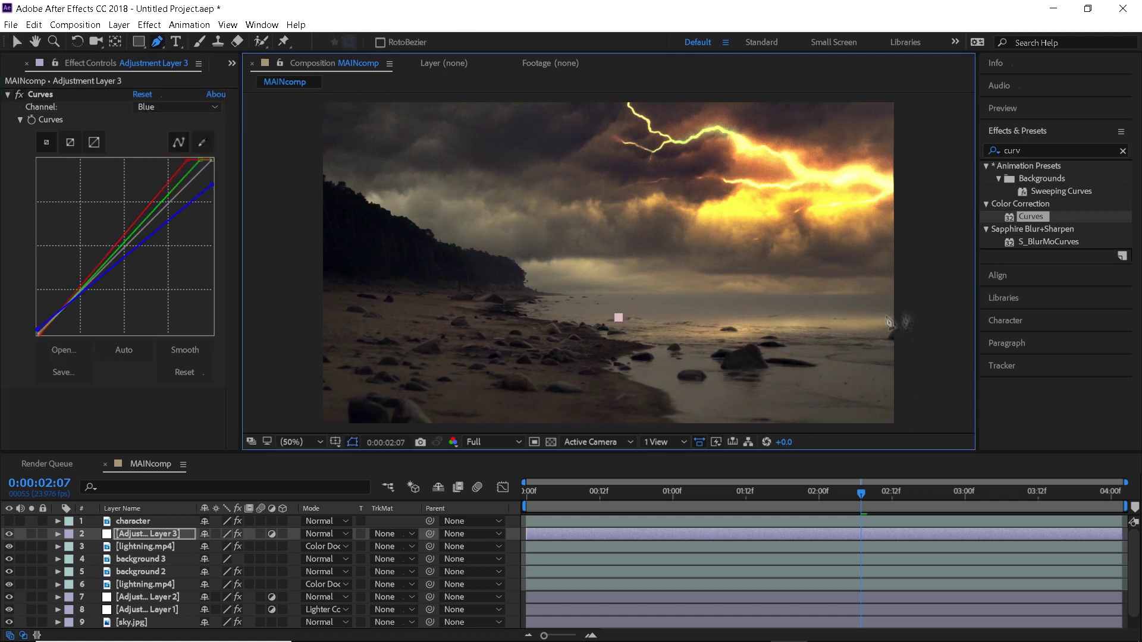
left_click(596, 400)
left_click(912, 420)
left_click(911, 309)
left_click(618, 318)
left_click_drag(618, 318, 602, 324)
left_click_drag(595, 401, 617, 377)
left_click_drag(910, 379, 920, 380)
left_click(352, 442)
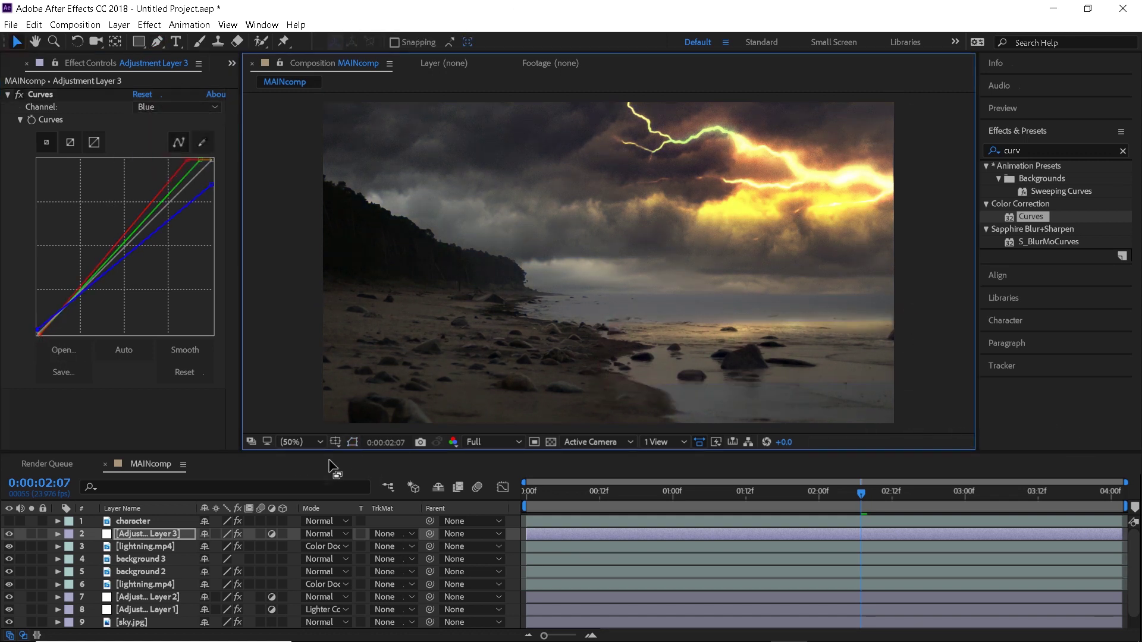
Feather and expand the water mask on Adjustment Layer 3 so the warm tint blends into the beach.
left_click(57, 534)
left_click(83, 560)
left_click_drag(218, 585, 386, 595)
left_click_drag(205, 610, 231, 610)
left_click(9, 534)
Keyframe Adjustment Layer 3's opacity to rise before the large lightning strike, hold during it, and fade out after it.
key("t")
left_click(95, 547)
left_click_drag(830, 493, 690, 496)
left_click_drag(205, 546, 149, 550)
left_click_drag(690, 494, 903, 512)
left_click(21, 546)
left_click_drag(903, 495, 972, 515)
left_click_drag(206, 547, 161, 548)
Add opacity keyframes for two more short flashes on Adjustment Layer 3, ending at 0% on 0:00:03:13.
left_click_drag(970, 495, 994, 515)
left_click(21, 546)
key("Page_Down")
left_click_drag(206, 547, 155, 548)
key("Page_Down")
left_click_drag(1008, 494, 1032, 505)
left_click(21, 546)
mouse_move(1031, 548)
left_mouse_down()
mouse_move(1052, 549)
mouse_move(1032, 549)
left_mouse_up()
key("Page_Down")
left_click_drag(206, 547, 143, 548)
key("Page_Down")
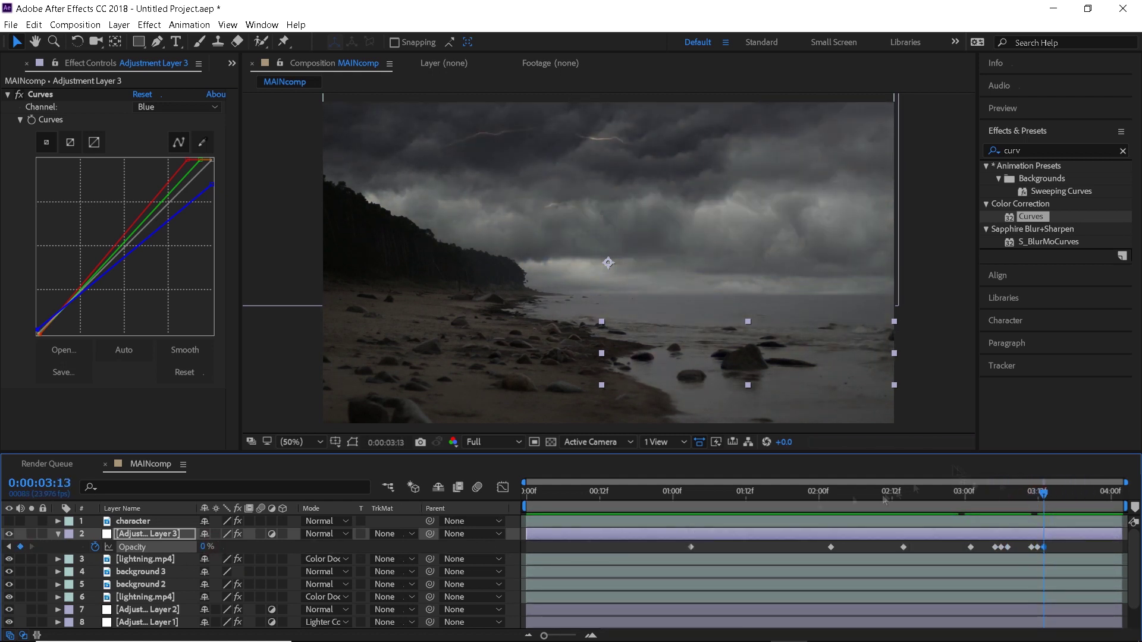
left_click_drag(1044, 495, 1111, 512)
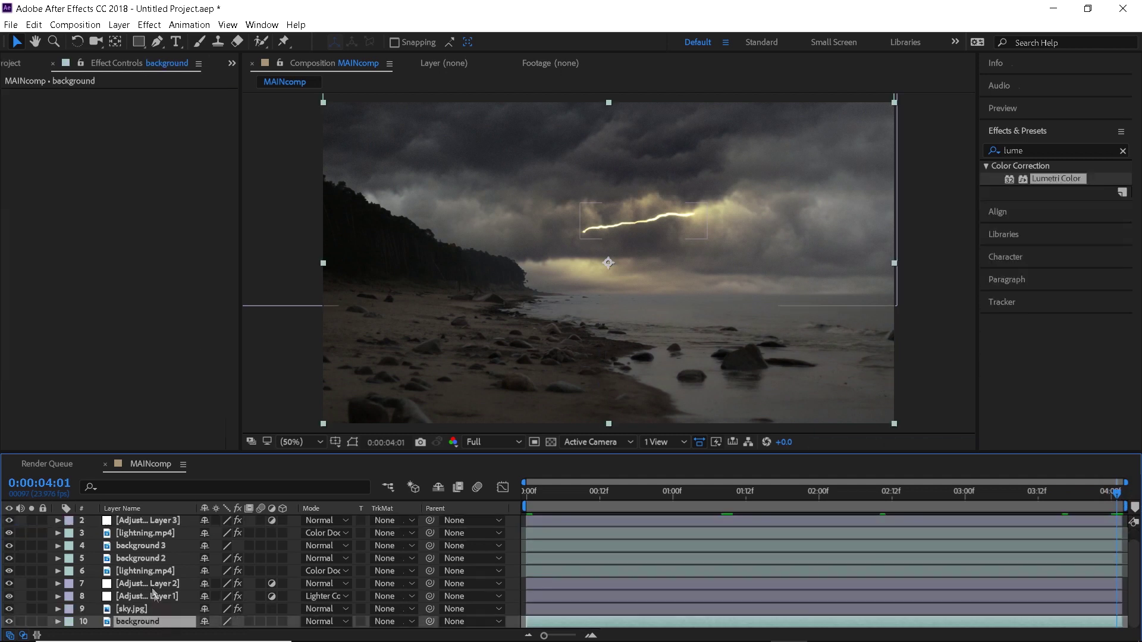
Pre-compose all the background, lightning, sky and adjustment layers, leaving the character layer separate.
scroll(144, 533, "up", 1)
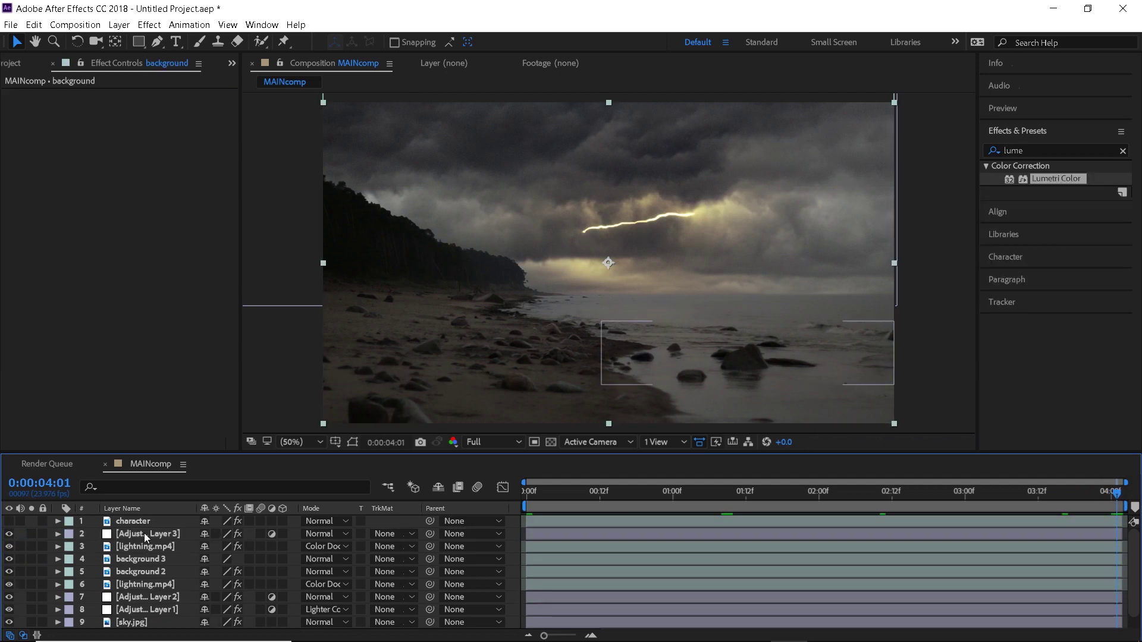
key("ctrl+a")
scroll(154, 558, "down", 1)
right_click(154, 558)
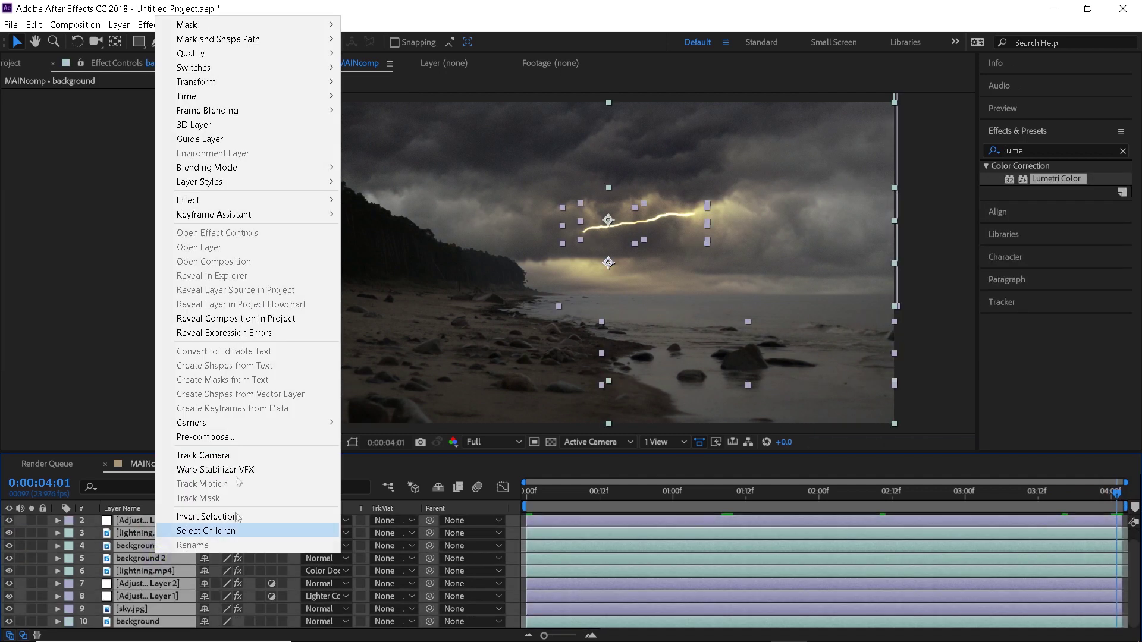
left_click(229, 441)
key("Return")
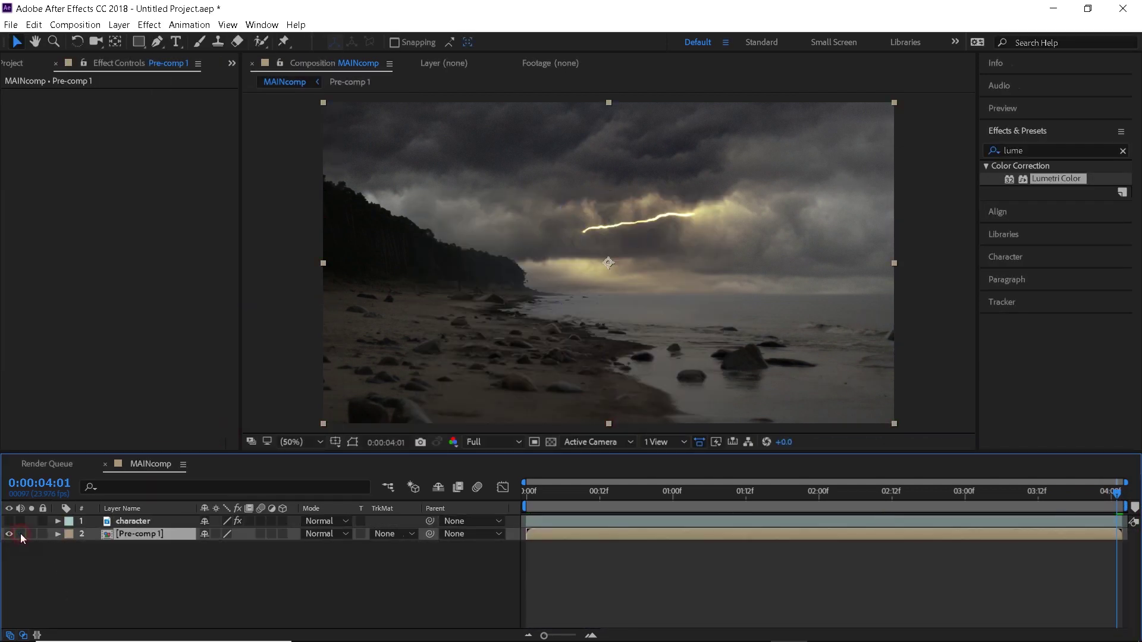
Rename the pre-composed layer as background.
right_click(148, 534)
left_click(191, 632)
type("background")
key("Return")
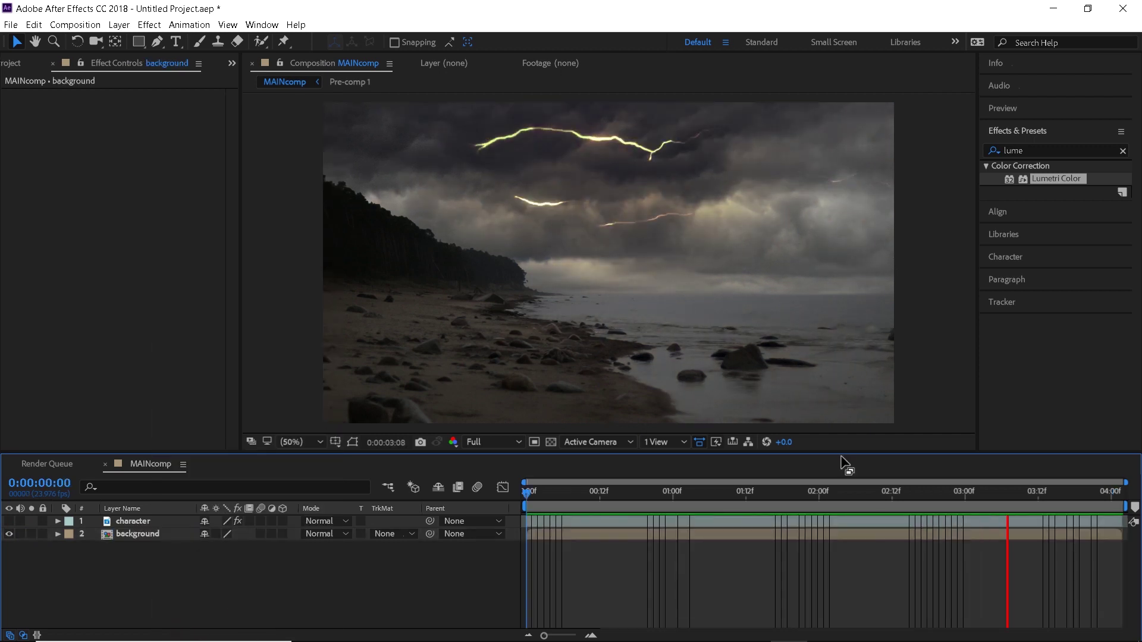
Move to 0:00:02:01 and make the character layer visible.
left_click_drag(719, 498, 823, 515)
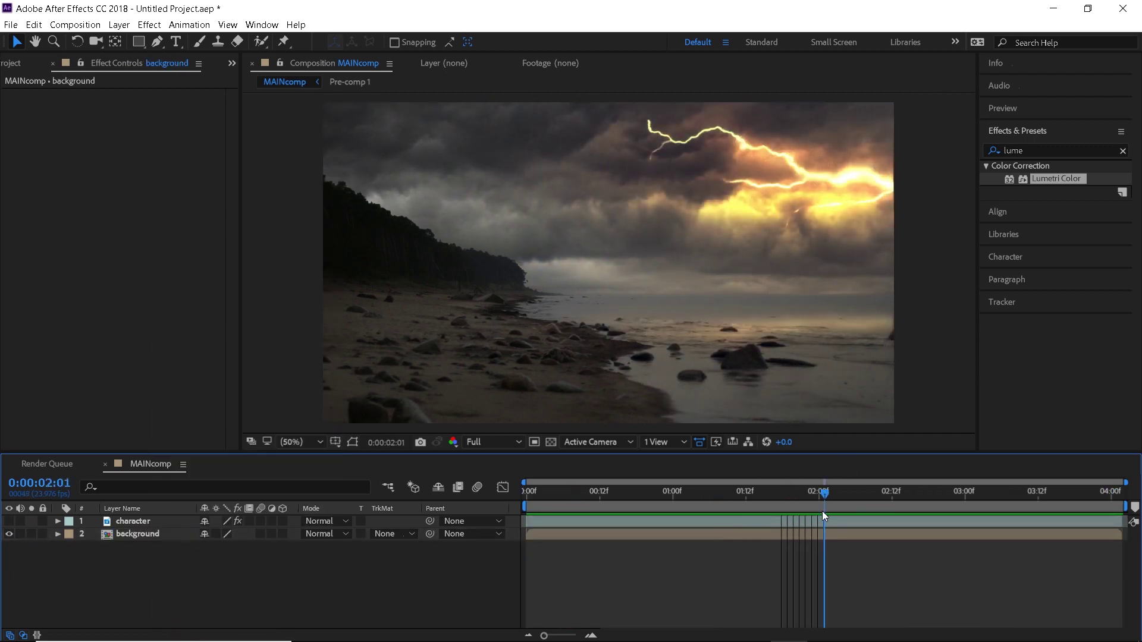
left_click(131, 526)
left_click(9, 522)
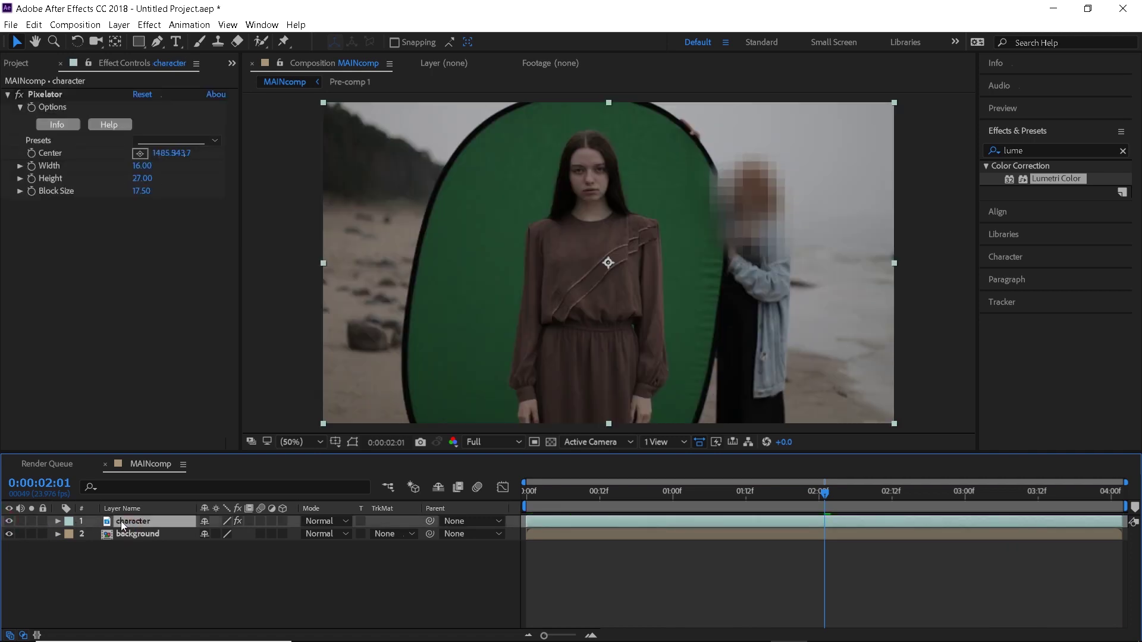
Draw a closed Pen mask on the character layer loosely around the woman, inside the green screen, then view at 50%.
left_click(159, 42)
scroll(526, 301, "up", 1)
left_click_drag(512, 355, 532, 280)
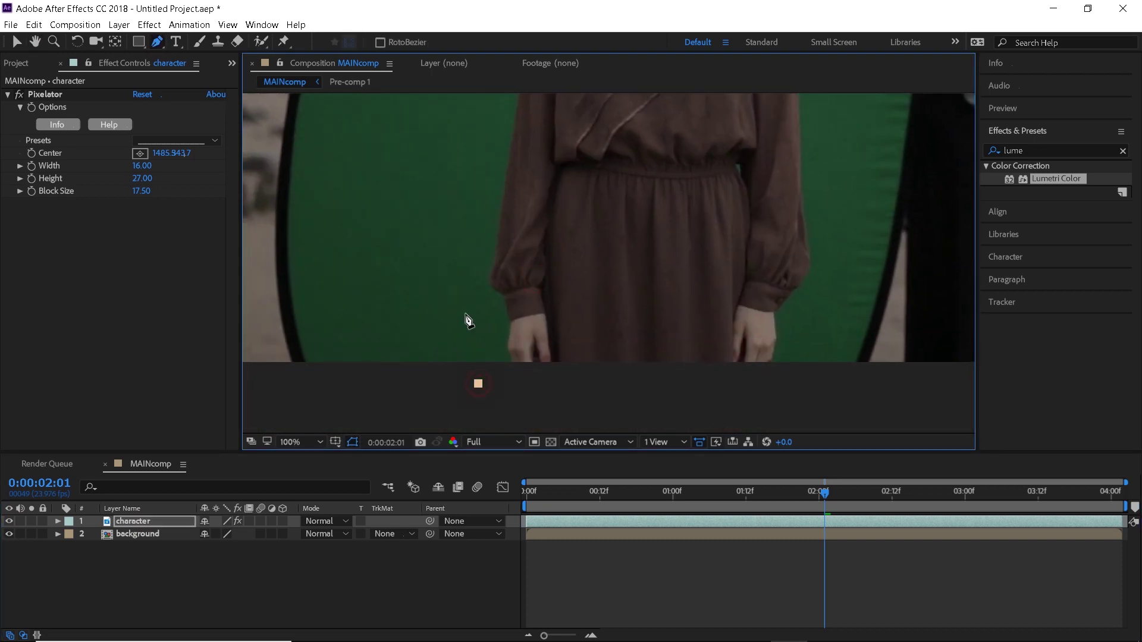
left_click_drag(542, 160, 516, 351)
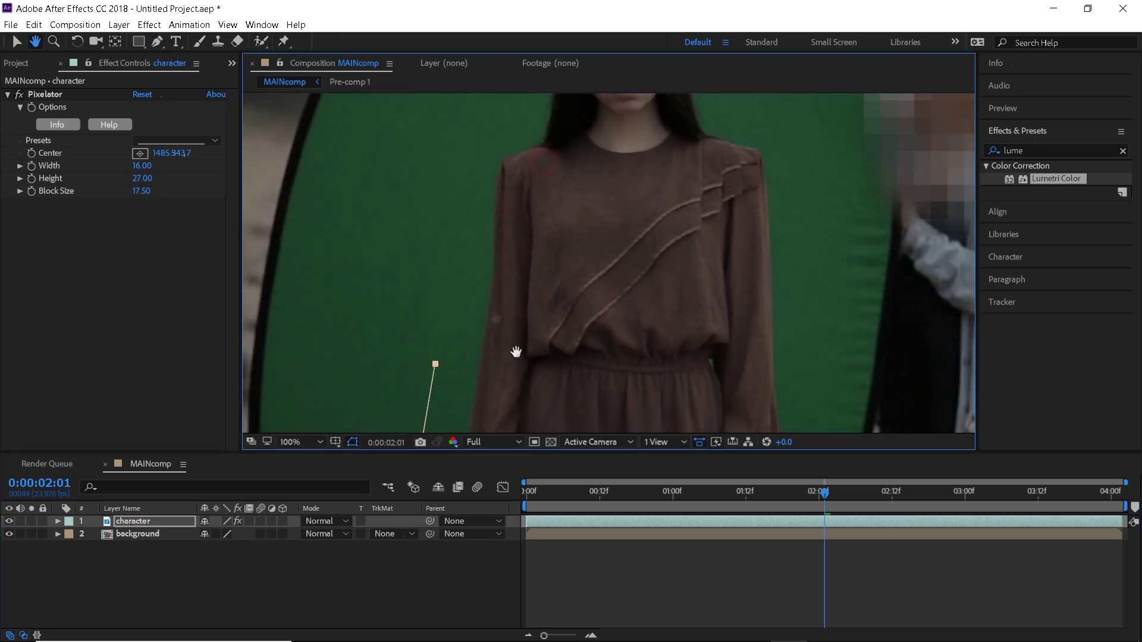
left_click_drag(465, 168, 480, 345)
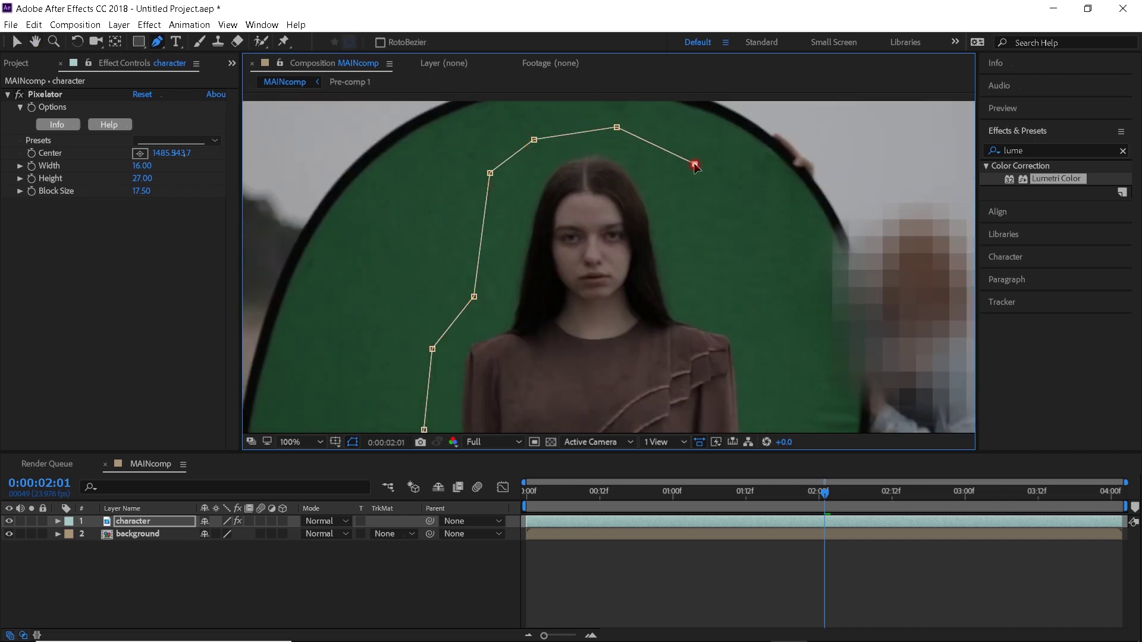
left_click_drag(778, 347, 757, 248)
left_click_drag(747, 422, 738, 316)
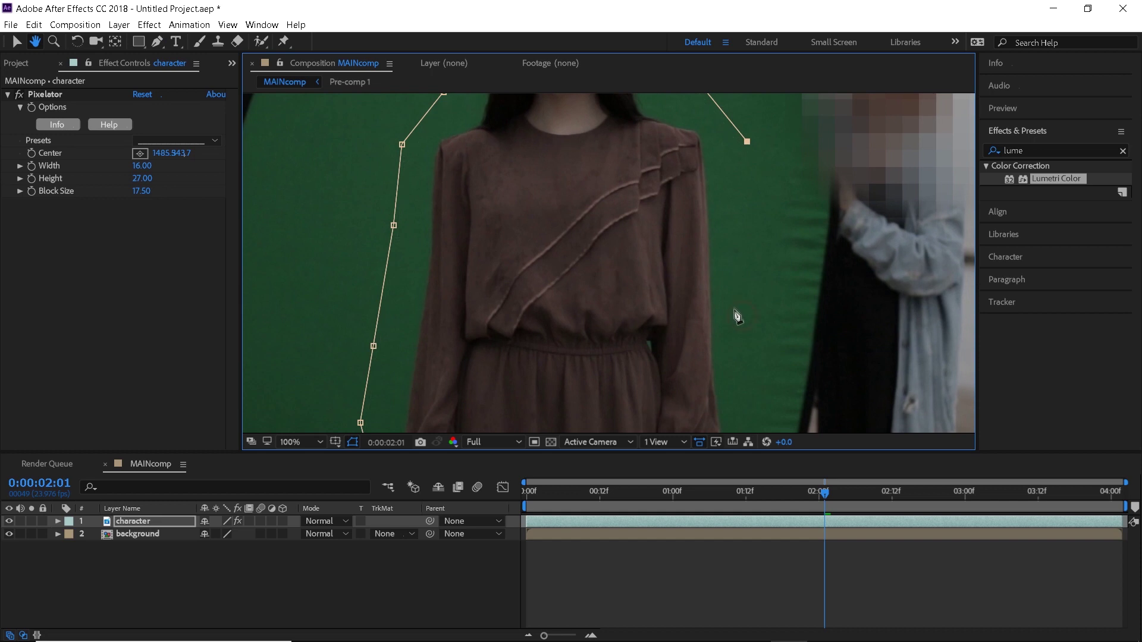
left_click_drag(724, 364, 721, 221)
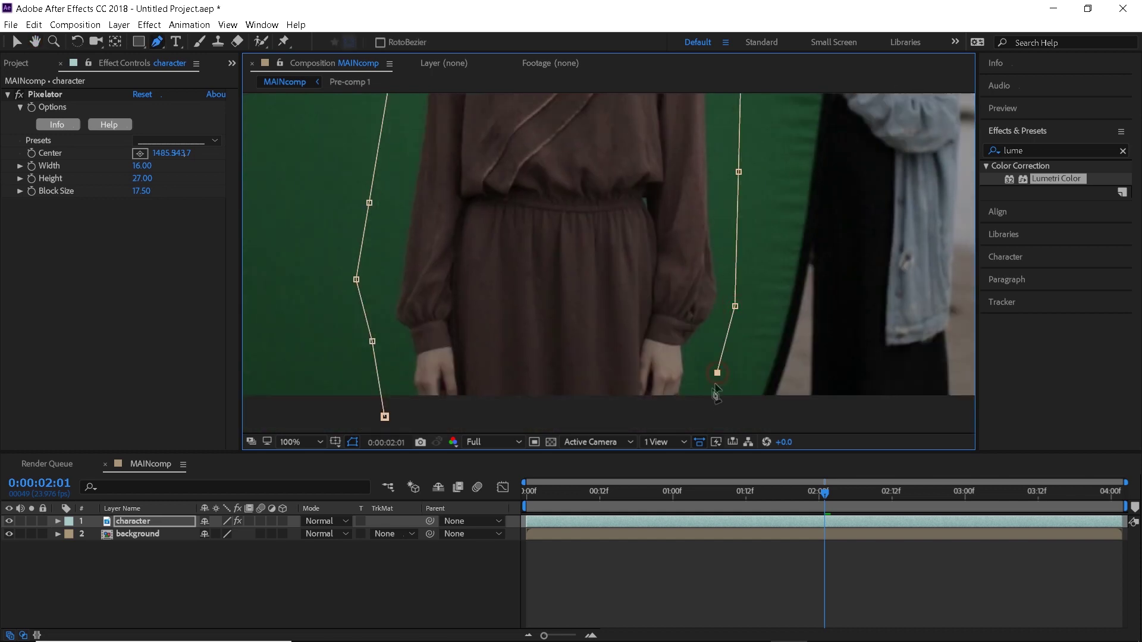
left_click_drag(717, 393, 727, 233)
left_click(725, 287)
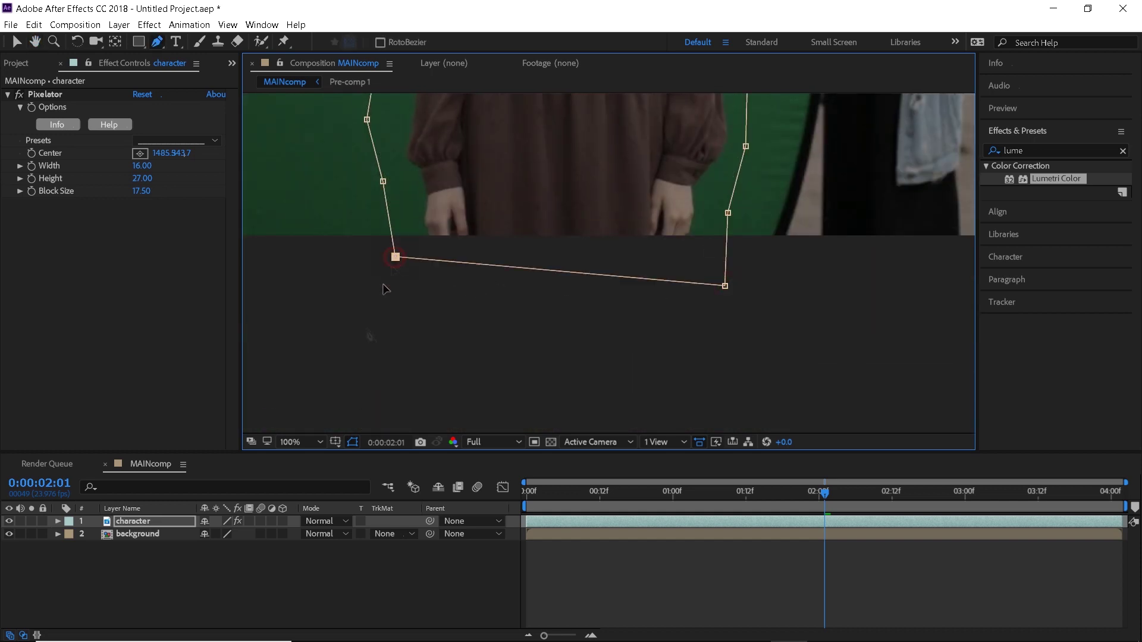
left_click(300, 442)
left_click(332, 217)
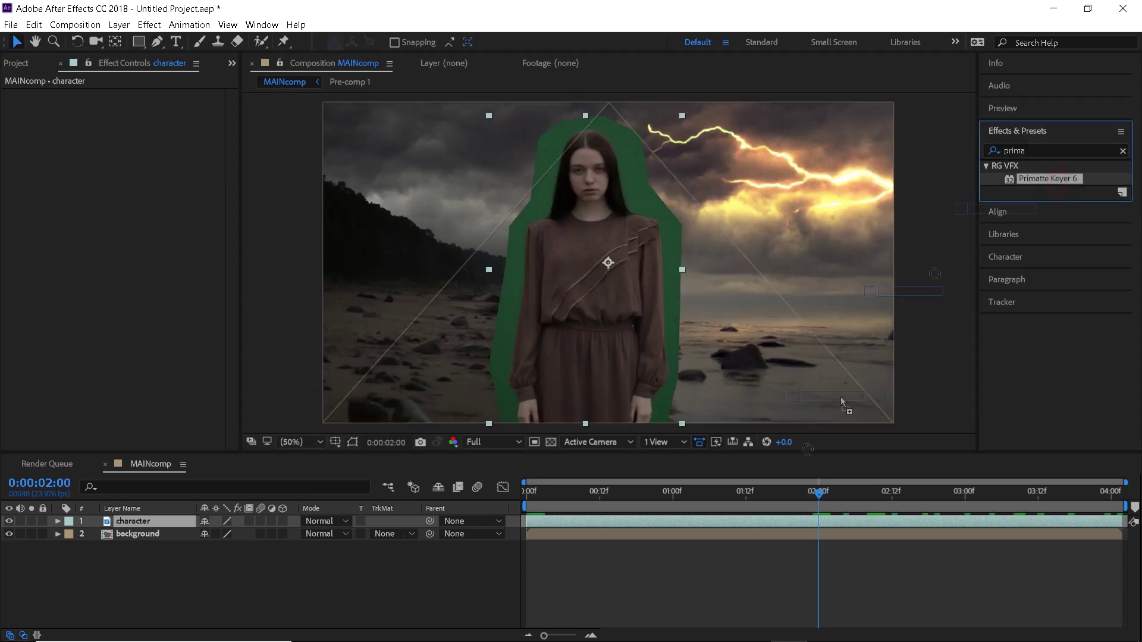
Try Keylight (1.2) on the character layer in place of Primatte Keyer 6, sampling the green beside her head.
left_click_drag(840, 397, 795, 522)
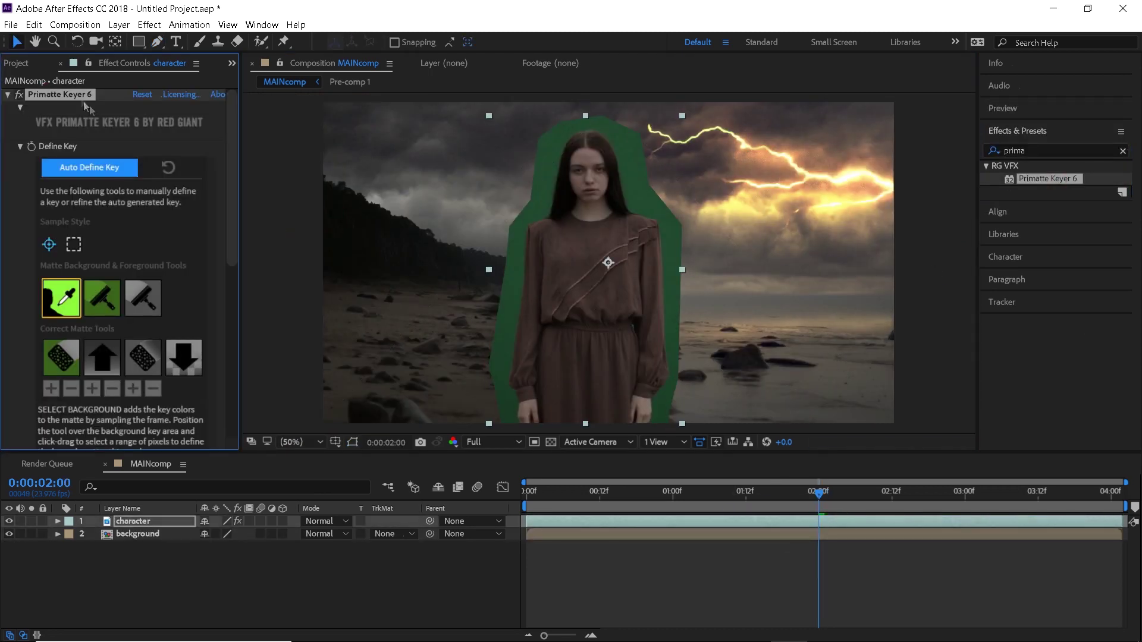
key("Delete")
left_click(1017, 151)
type("keyl")
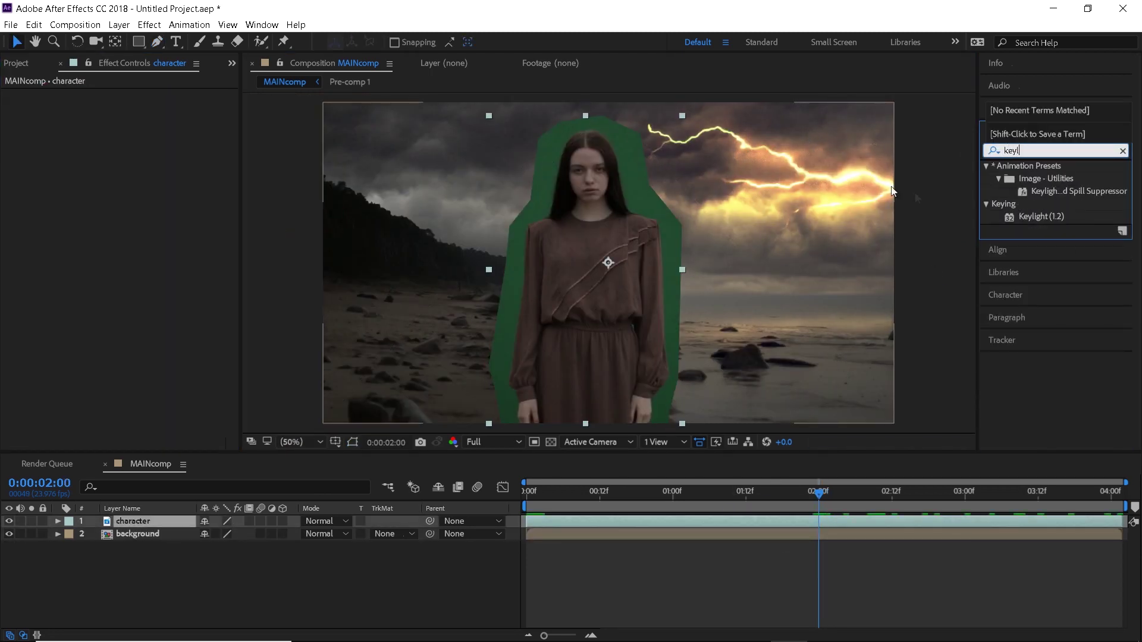
left_click_drag(1040, 216, 856, 523)
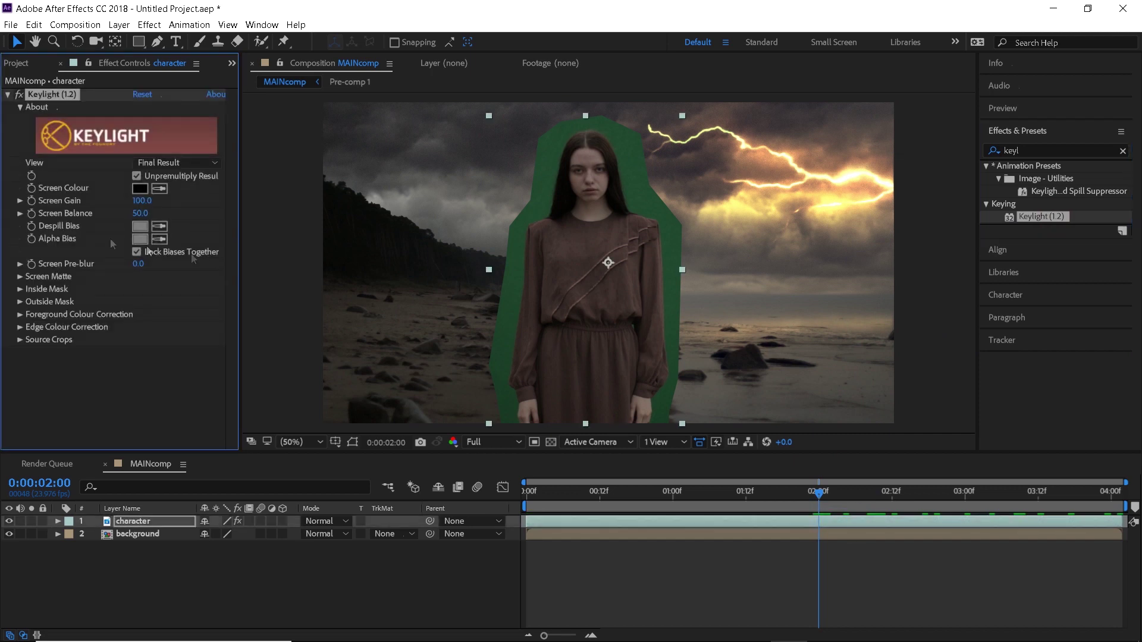
left_click(638, 171)
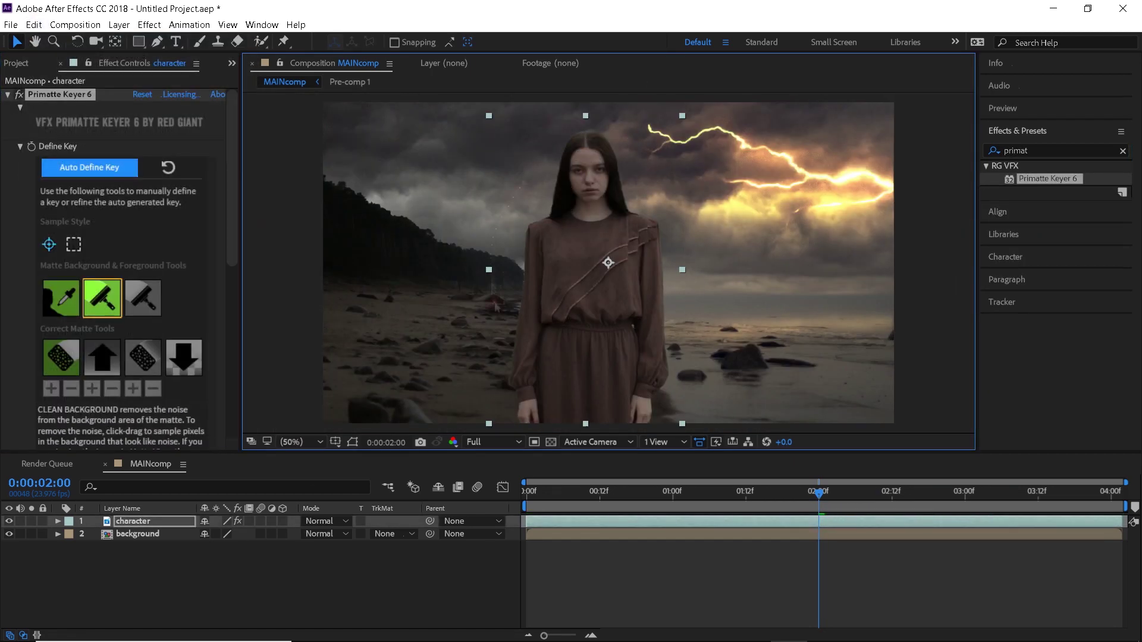
Clean the remaining green fringe along the woman's sleeve, wrist and hair with Primatte Keyer 6's sponge tools.
scroll(458, 321, "up", 6)
left_click_drag(543, 277, 535, 312)
left_click_drag(548, 365, 558, 406)
left_click_drag(530, 279, 560, 376)
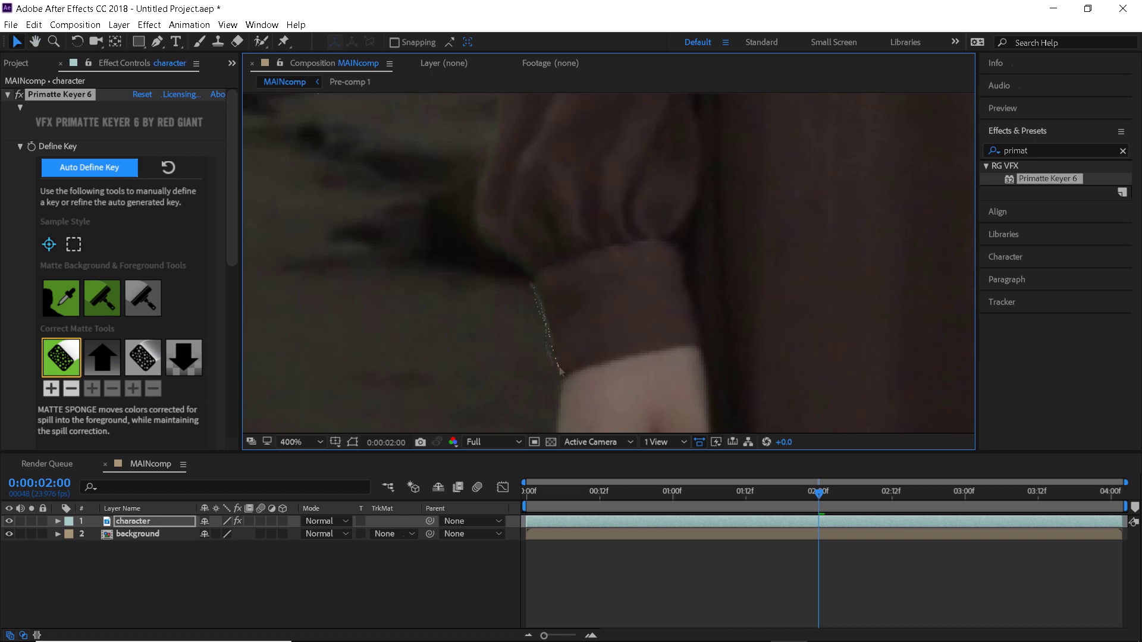
mouse_move(548, 236)
left_mouse_down()
mouse_move(552, 206)
mouse_move(569, 357)
left_mouse_up()
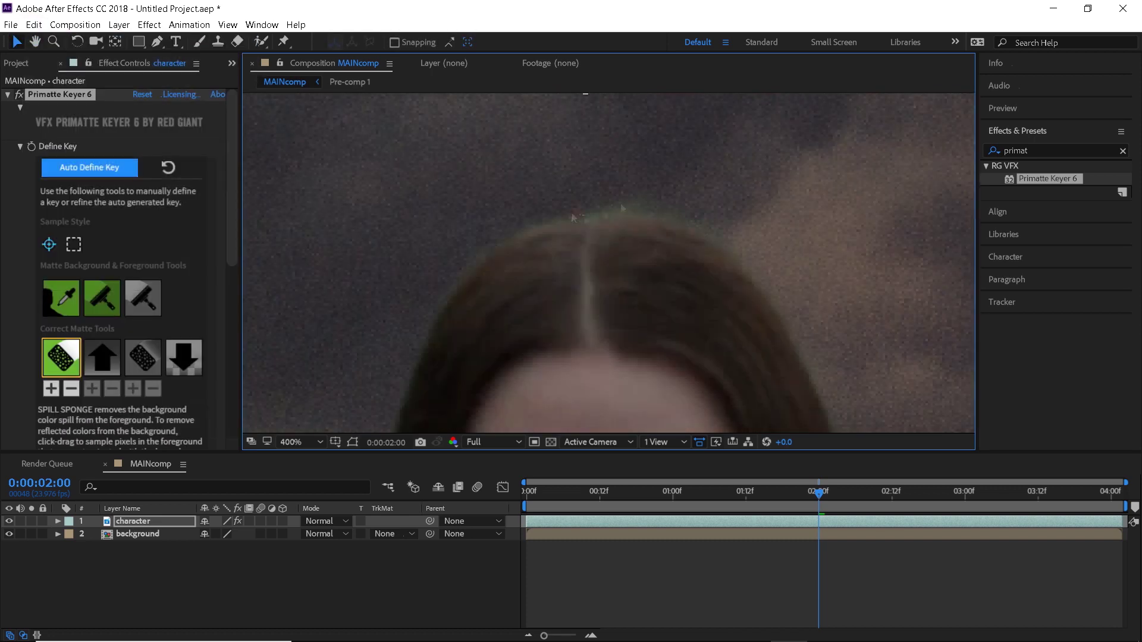
left_click_drag(744, 381, 696, 179)
left_click_drag(787, 393, 760, 218)
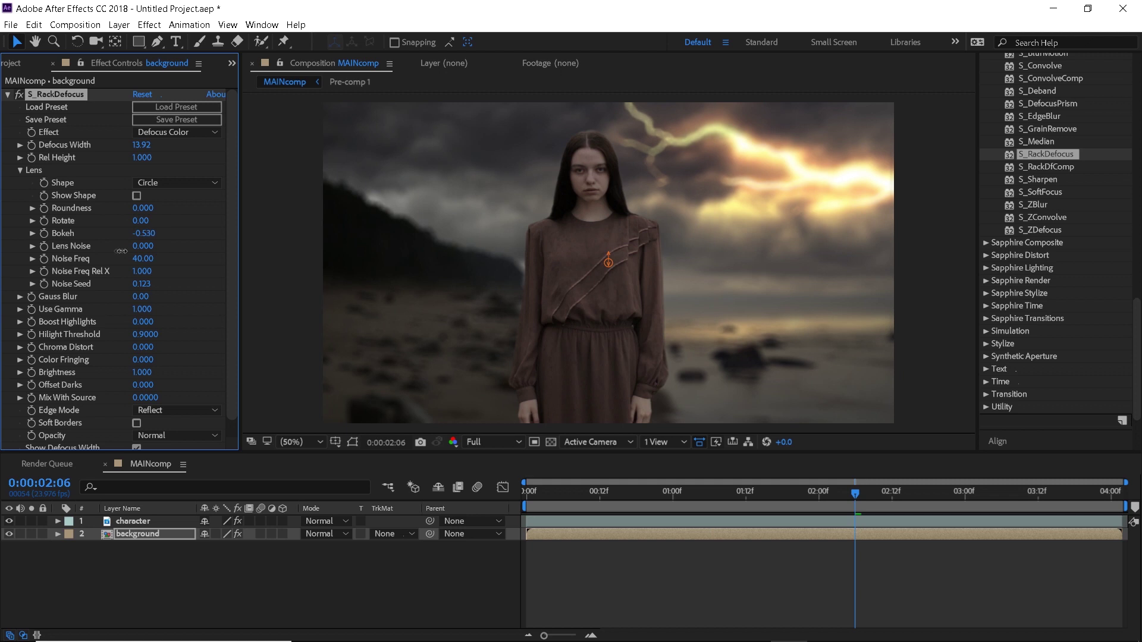
Set S_RackDefocus's Defocus Width to 8.92 and raise Camera Lens Blur's Blur Radius on the background, then check the blur at 0:00:02:03.
left_click_drag(141, 144, 140, 145)
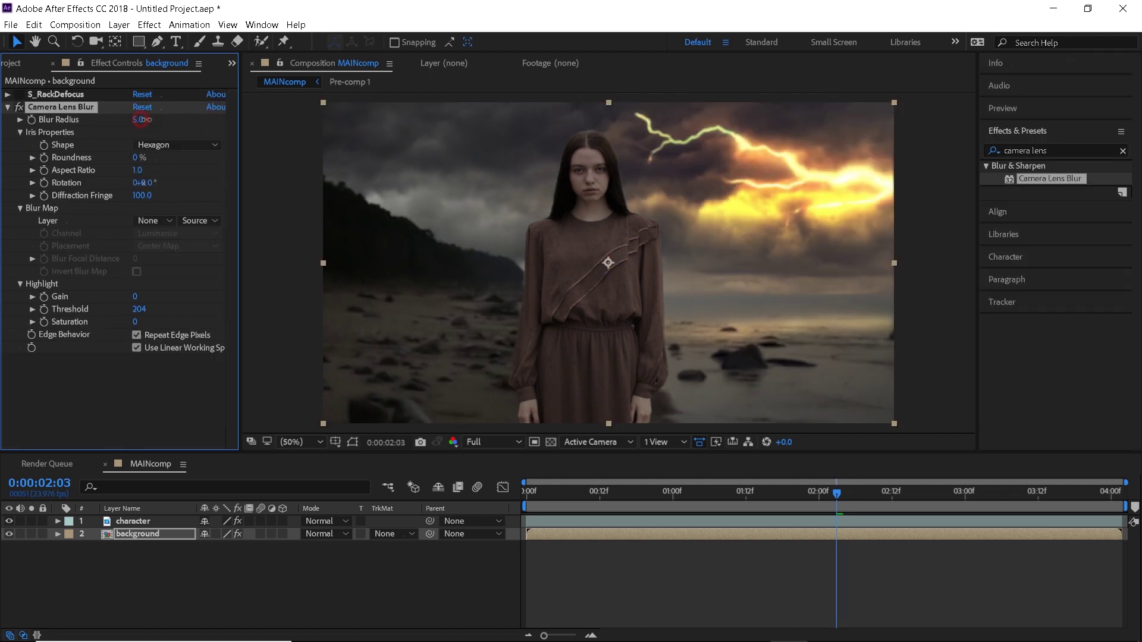
left_click_drag(143, 120, 151, 120)
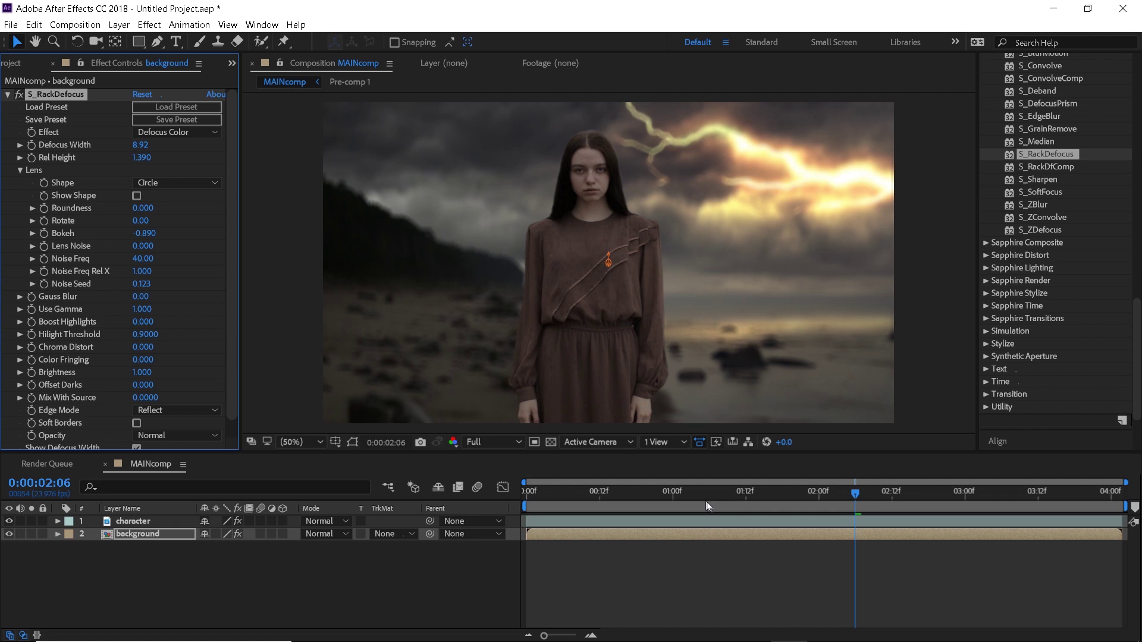
left_click_drag(696, 493, 834, 512)
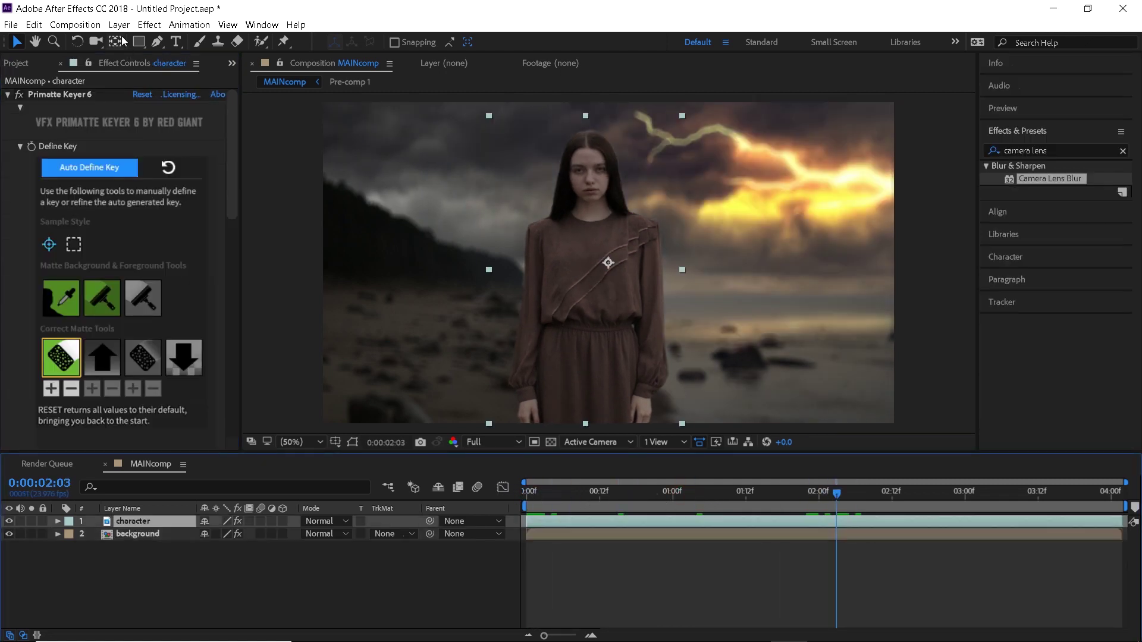
Add an adjustment layer above the character and apply the Color Correction Exposure effect to it, with the playhead at 0:00:00:00.
left_click(119, 25)
mouse_move(137, 42)
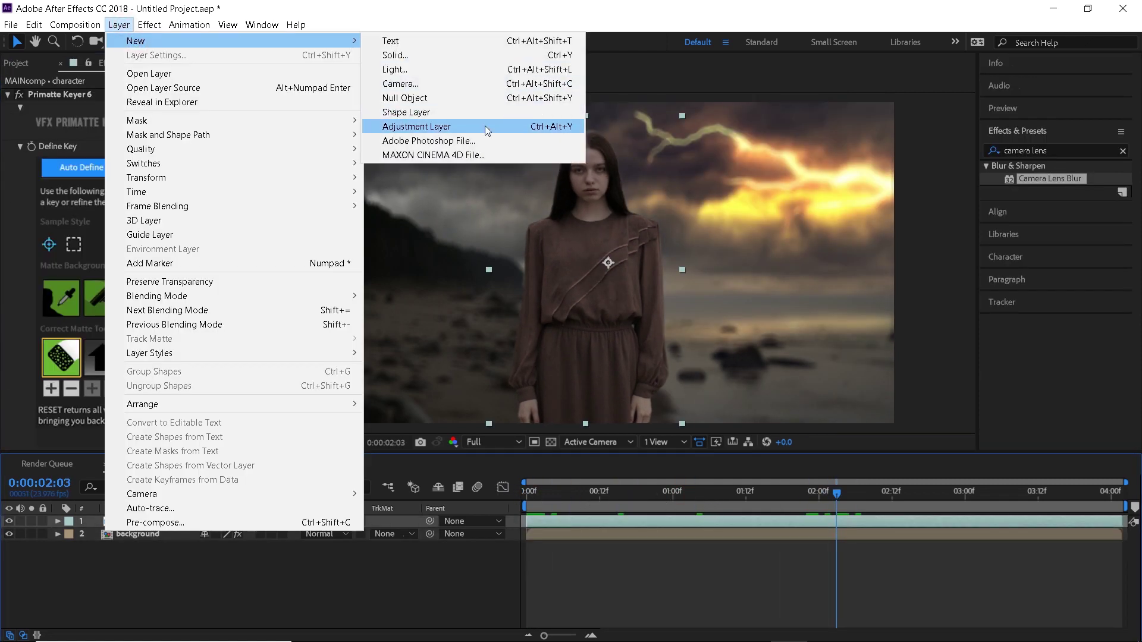
left_click(417, 126)
left_click_drag(836, 493, 518, 489)
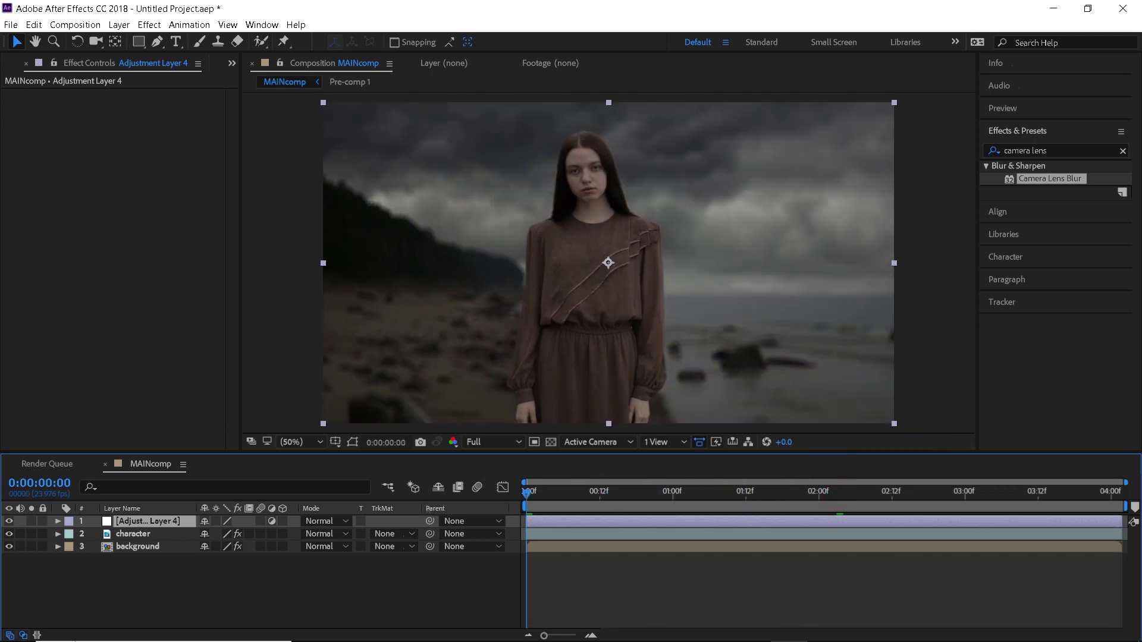
left_click(1053, 150)
type("exposure")
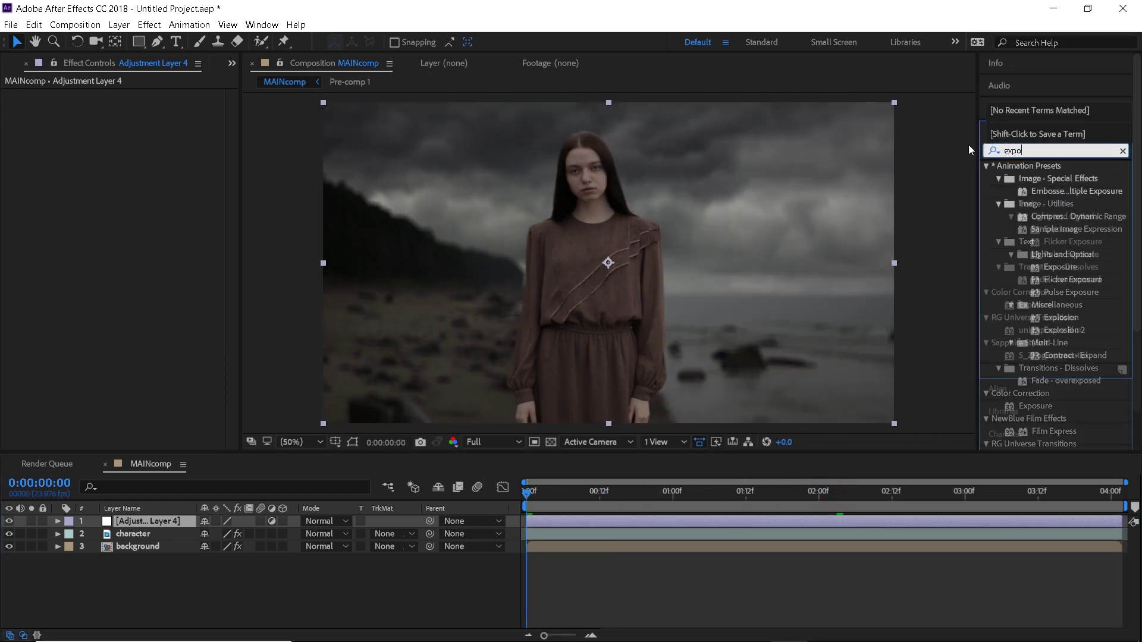
left_click_drag(1037, 280, 767, 519)
Keyframe the adjustment layer's Exposure with small varying values up to about 0.15 across the first 11 frames, previewing the flicker.
double_click(69, 134)
key("Page_Down")
key("Page_Down")
mouse_move(142, 133)
left_mouse_down()
mouse_move(159, 134)
mouse_move(132, 134)
mouse_move(156, 134)
left_mouse_up()
key("Page_Down")
key("Page_Down")
left_click(1071, 129)
left_click(1071, 130)
left_click(1071, 129)
left_click(1071, 130)
left_click(1071, 130)
key("space")
mouse_move(581, 494)
left_mouse_down()
mouse_move(526, 495)
mouse_move(592, 500)
left_mouse_up()
key("space")
key("space")
left_click(20, 585)
left_click(1071, 130)
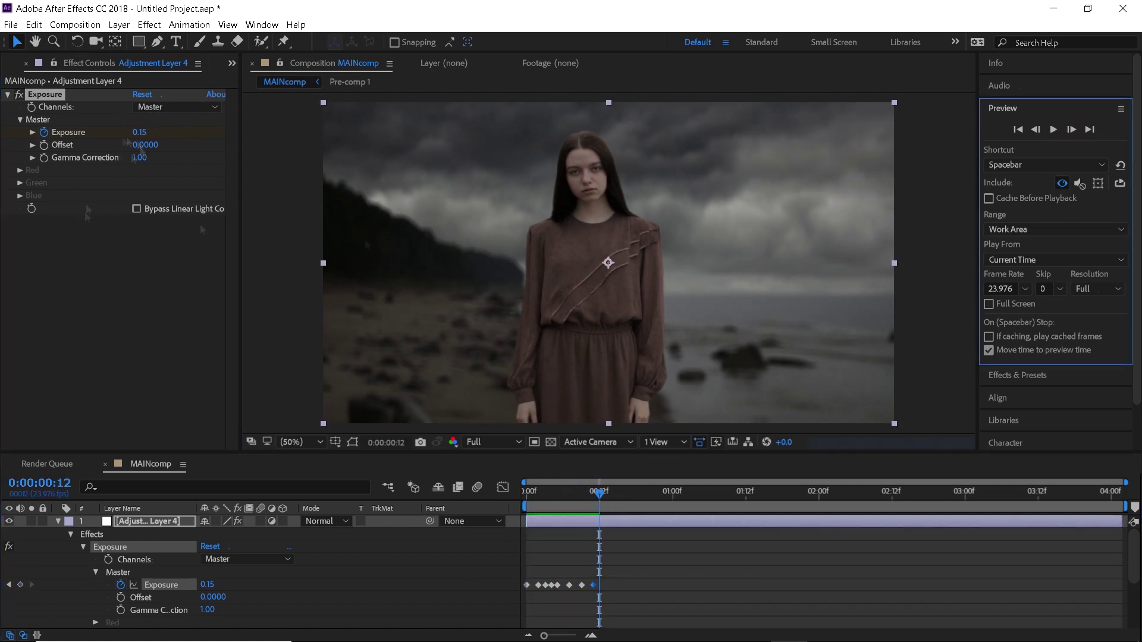
Continue the flickering Exposure keyframes from 0:00:00:12 to 0:00:01:06, ending at 0.12, and preview from the start.
mouse_move(141, 133)
left_mouse_down()
mouse_move(152, 134)
mouse_move(130, 134)
mouse_move(156, 135)
mouse_move(123, 134)
mouse_move(132, 134)
left_mouse_up()
left_click(1071, 130)
left_click(1071, 130)
left_click(1071, 130)
left_click(1071, 130)
left_click(1071, 130)
left_click(1071, 129)
double_click(1071, 130)
left_click(1071, 130)
left_click(1071, 130)
double_click(1071, 129)
left_click(1073, 130)
left_click(1073, 130)
left_click(1071, 130)
left_click(1071, 130)
left_click(1071, 130)
left_click(1071, 130)
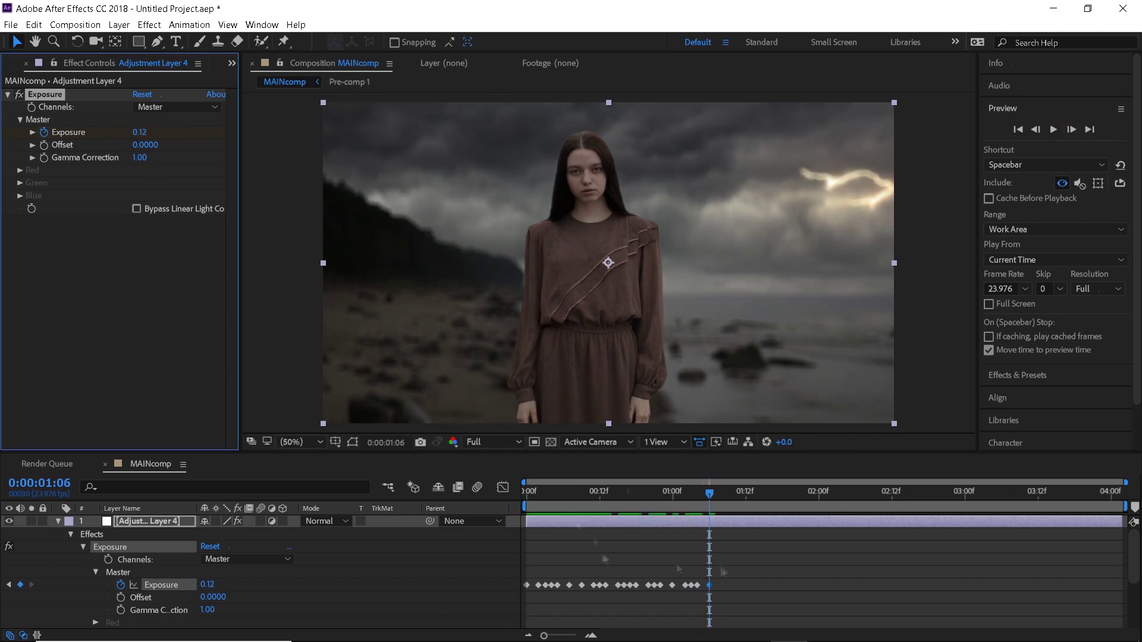
left_click(526, 493)
key("space")
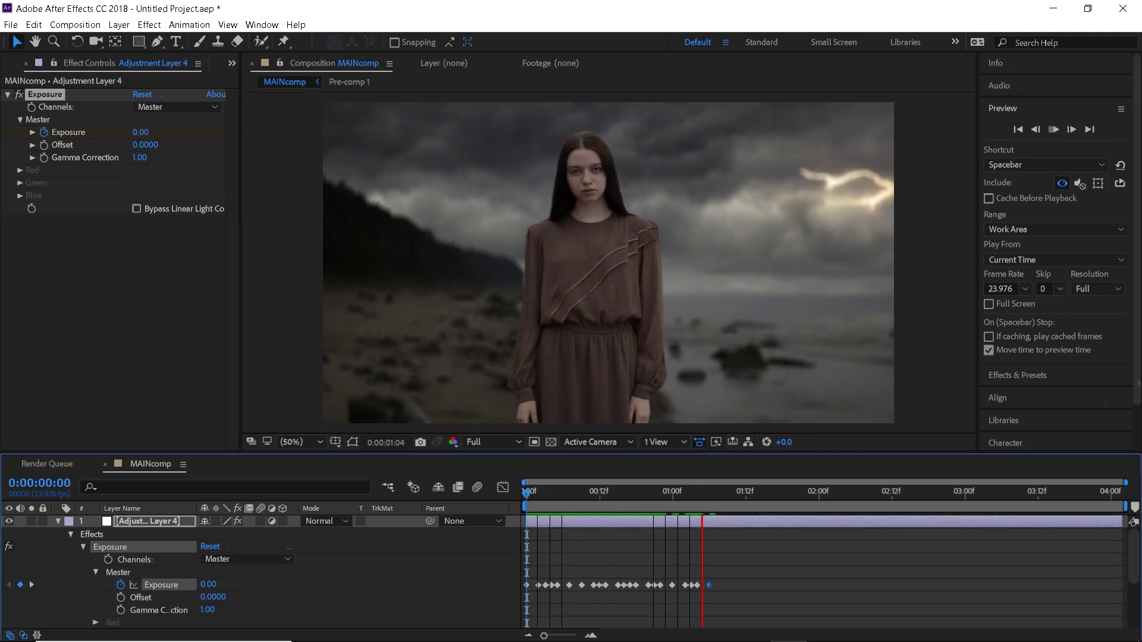
Copy all the Exposure keyframes and paste them at 0:00:01:08 and 0:00:02:16 to extend the flicker across the composition.
left_click_drag(742, 579, 524, 596)
left_click(709, 499)
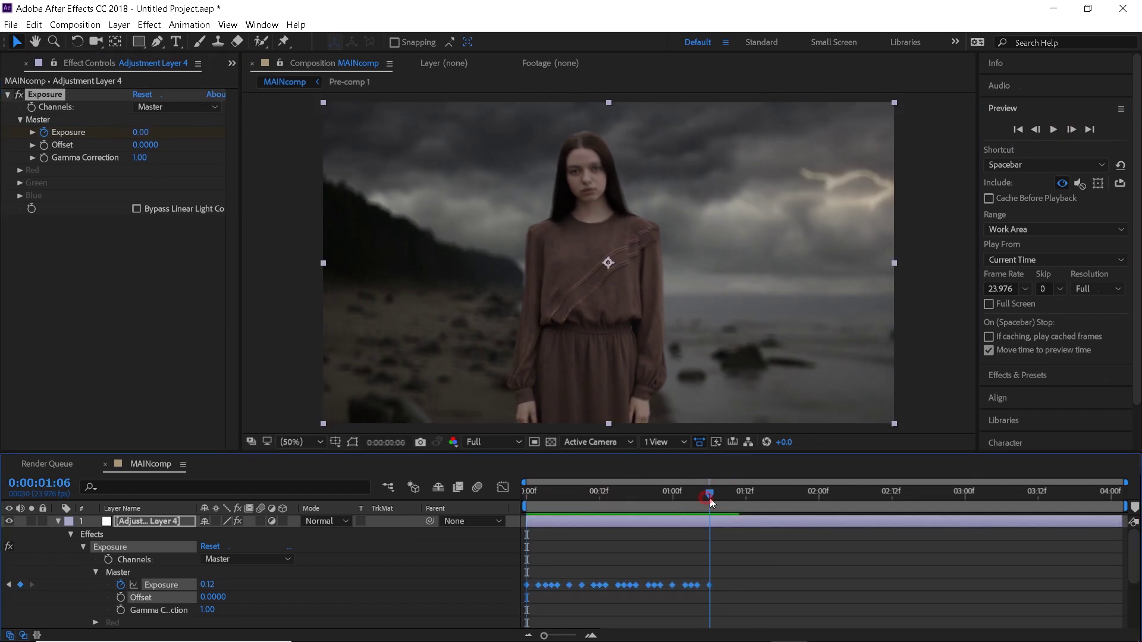
left_click_drag(711, 500, 722, 504)
left_click(916, 495)
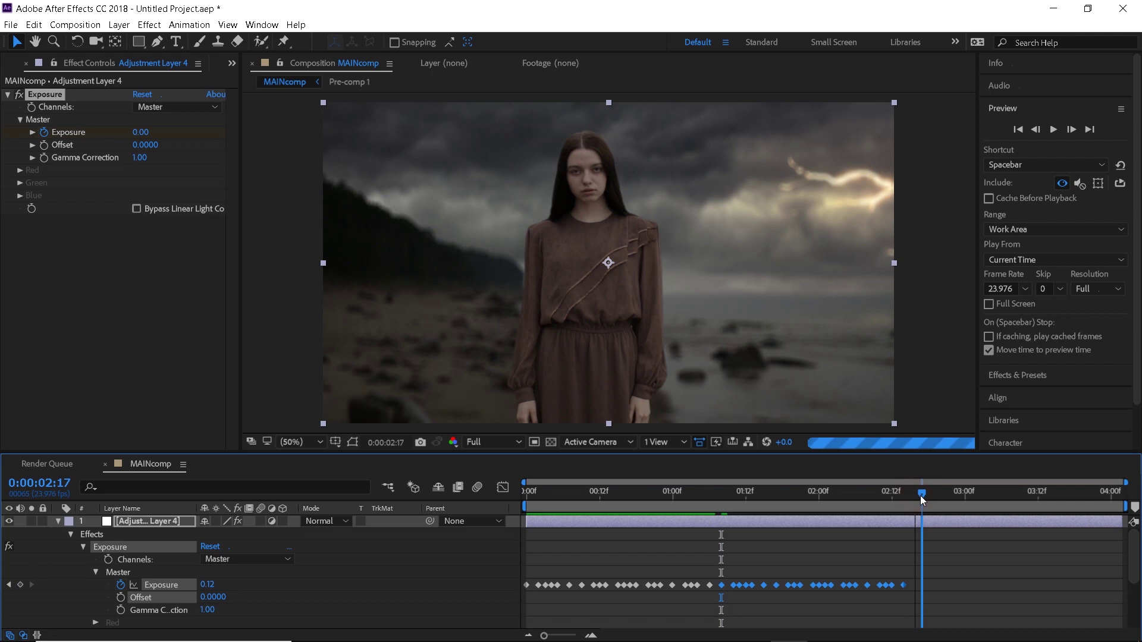
left_click(1108, 498)
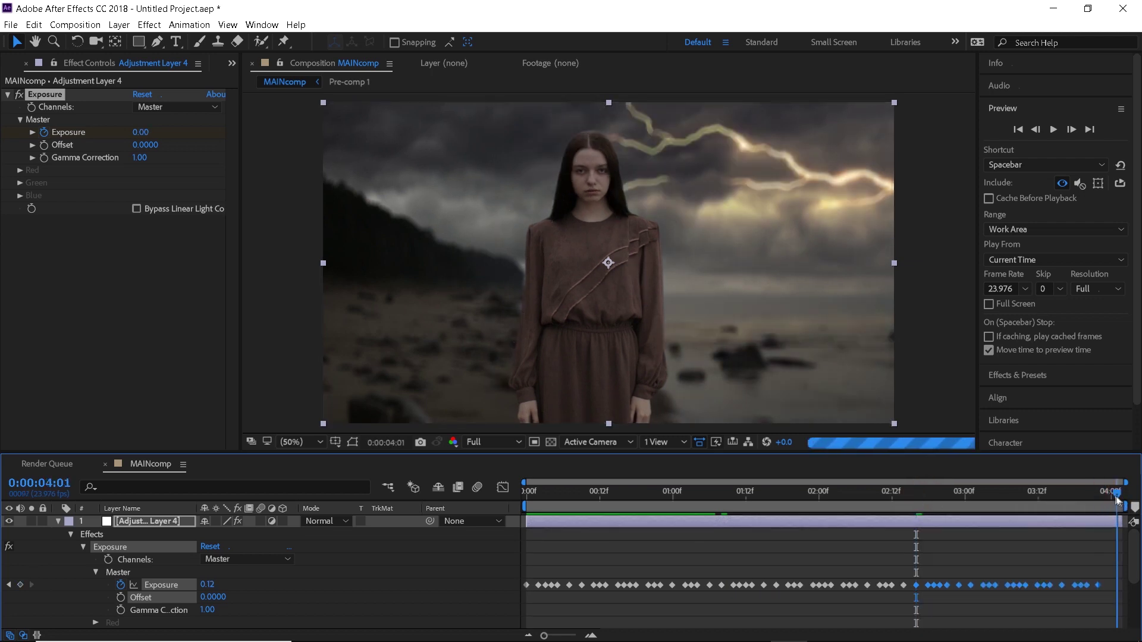
left_click_drag(936, 570, 953, 606)
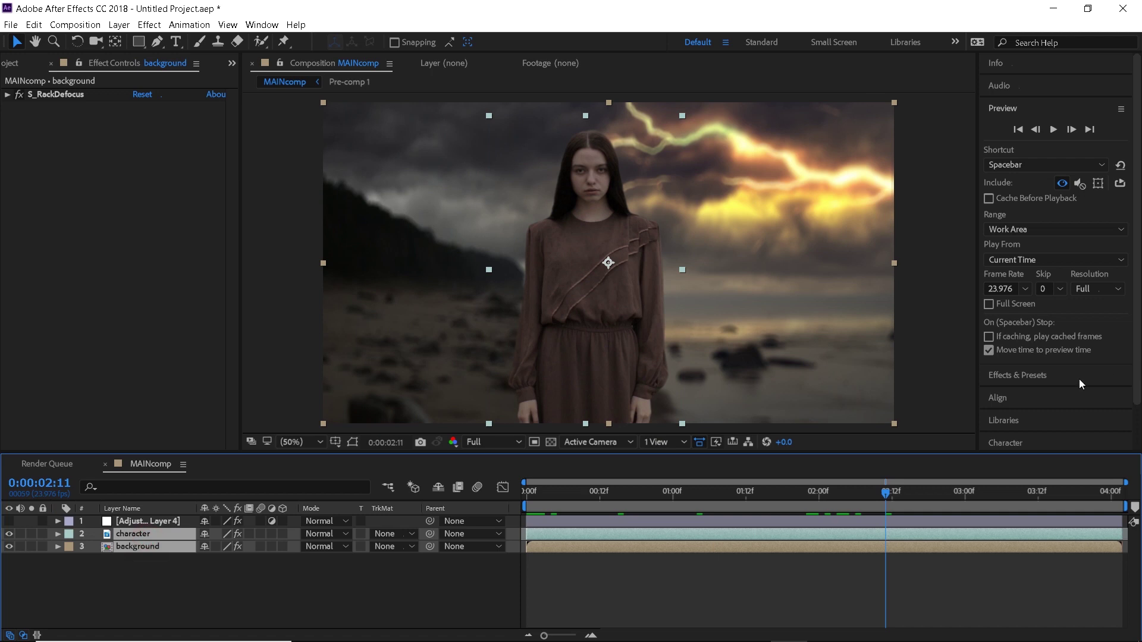
Find the RG VFX Supercomp effect and apply it to the selected character and background layers.
left_click(1017, 374)
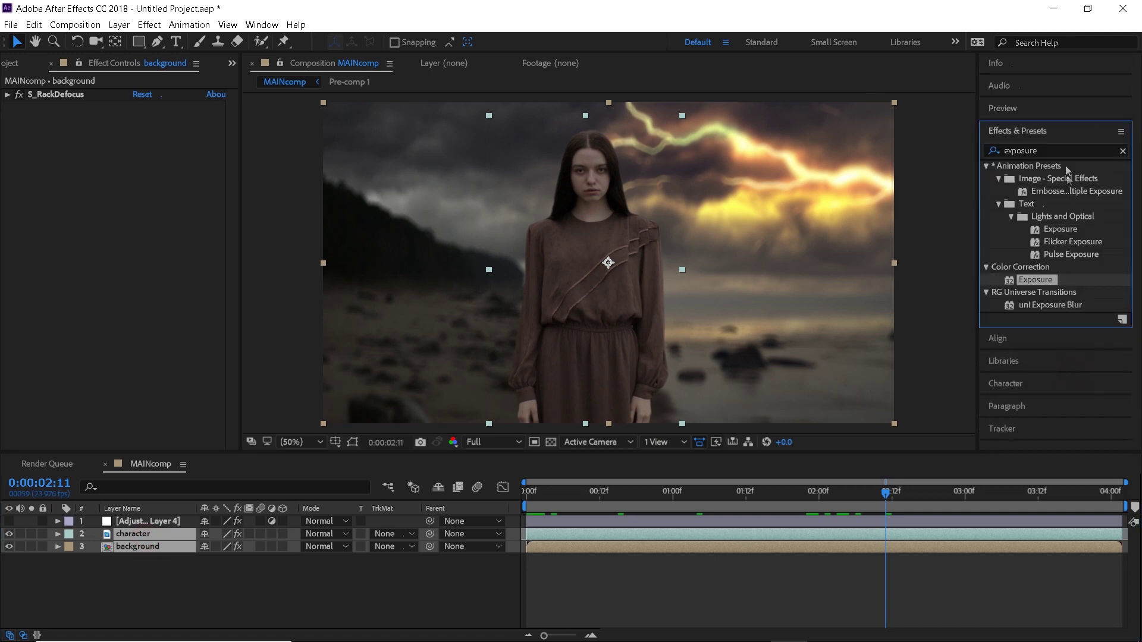
double_click(1047, 150)
type("superco")
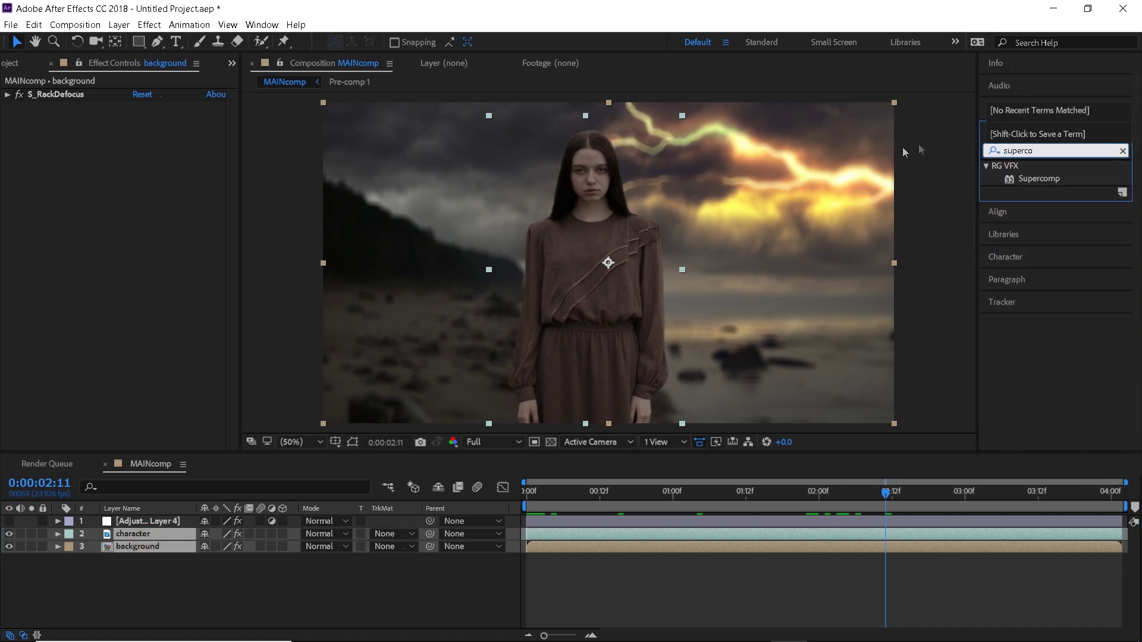
double_click(1038, 178)
left_click(76, 426)
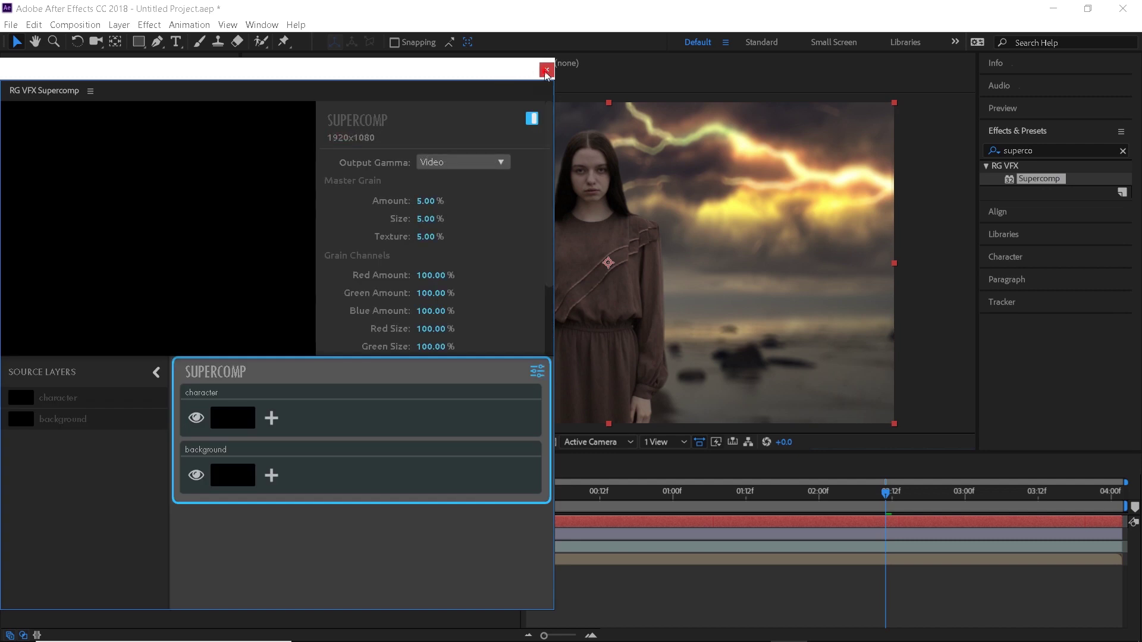
left_click(546, 71)
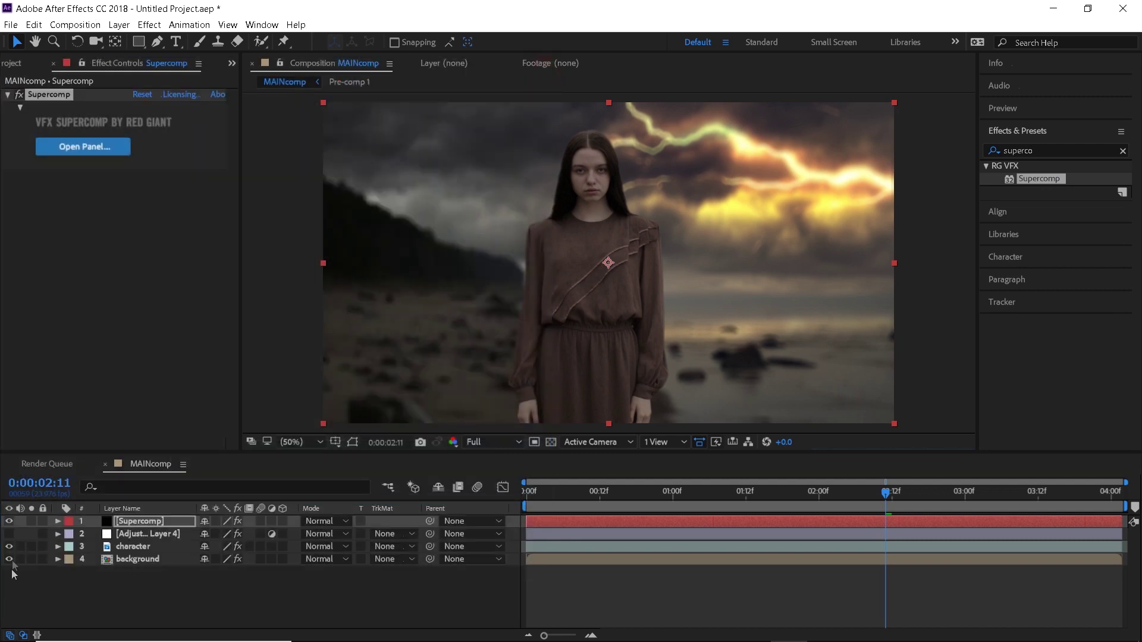
Hide the character and background layers, place the Supercomp layer below the adjustment layer, and open Supercomp's editor.
left_click_drag(10, 546, 9, 559)
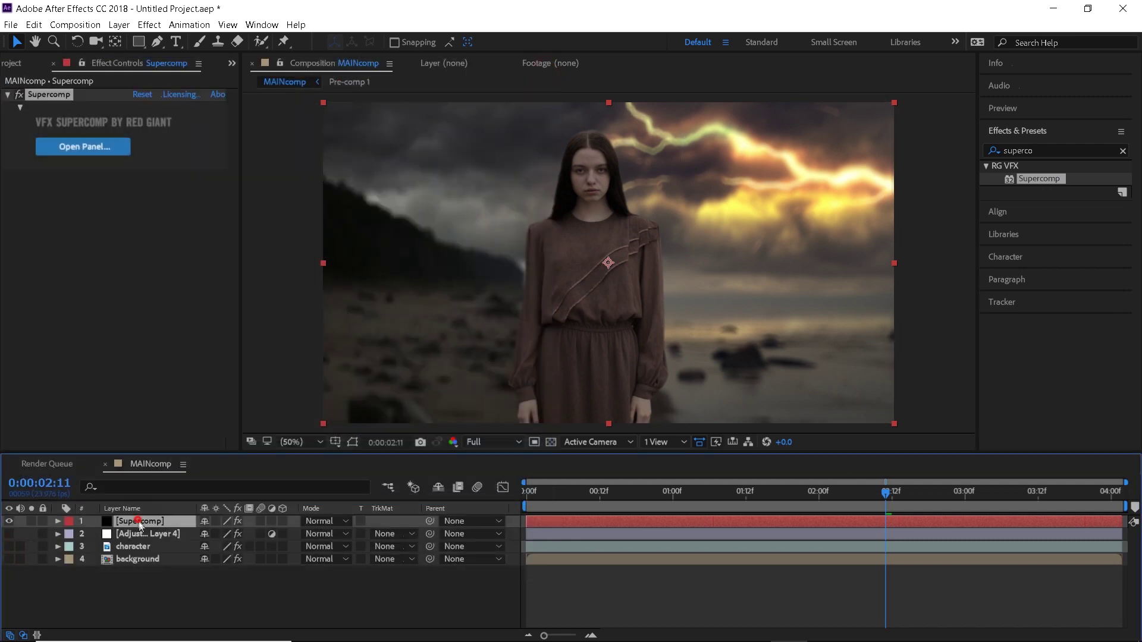
left_click_drag(139, 523, 143, 539)
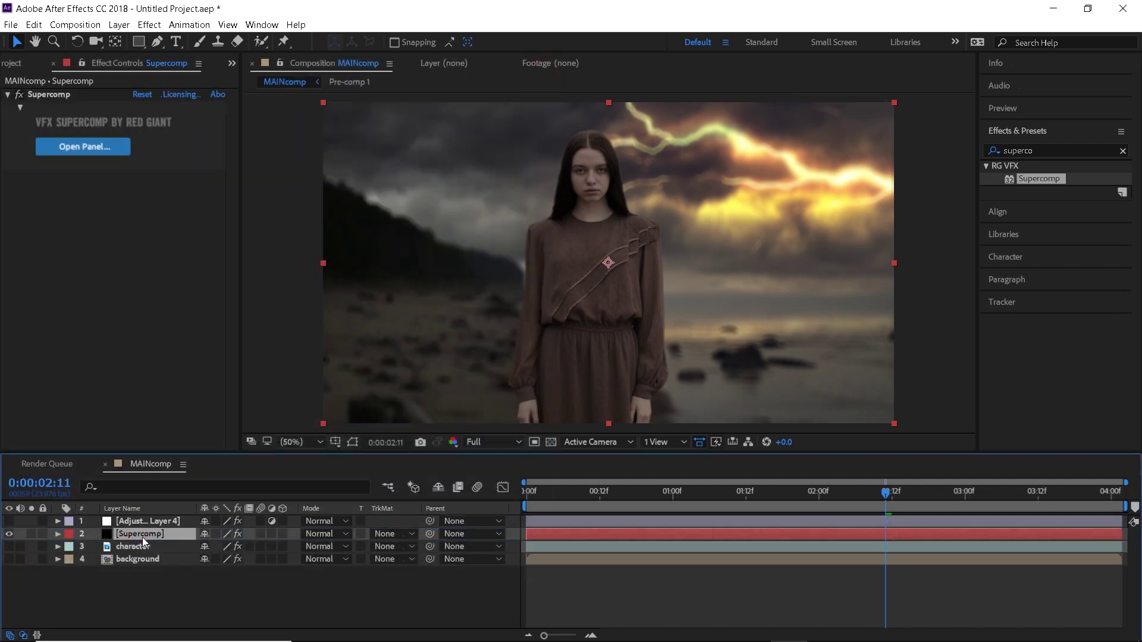
left_click(102, 145)
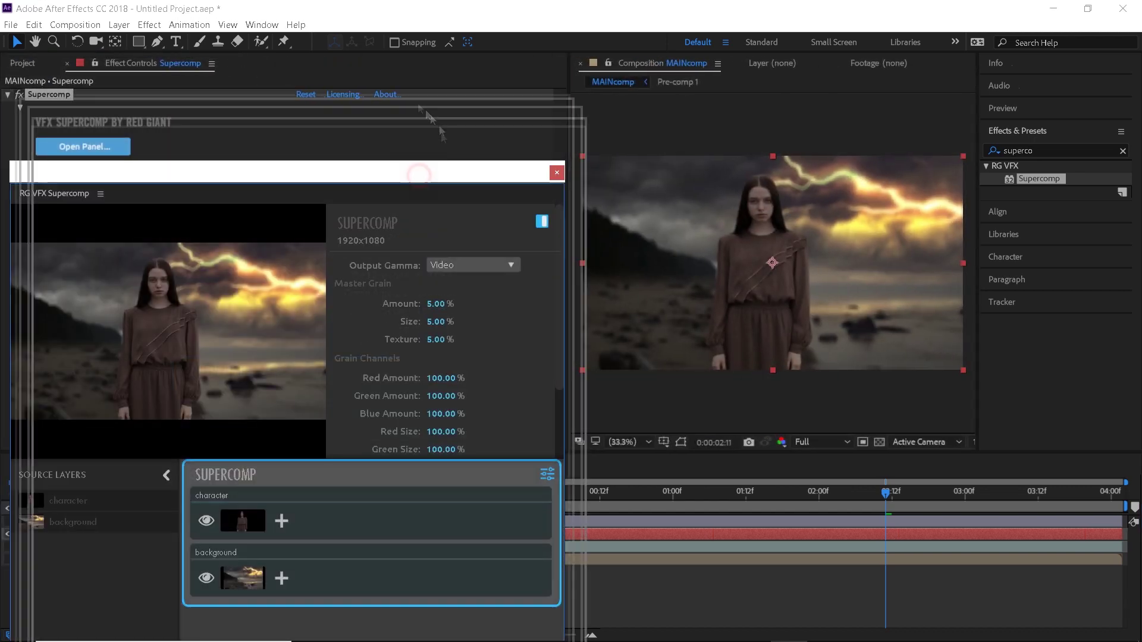
Add Optical Glow to Supercomp's background with Amount 1.50%, Size 147.10, Falloff 80, Highlights Only 48.90% and Vibrance 100%, comparing before and after.
left_click(270, 485)
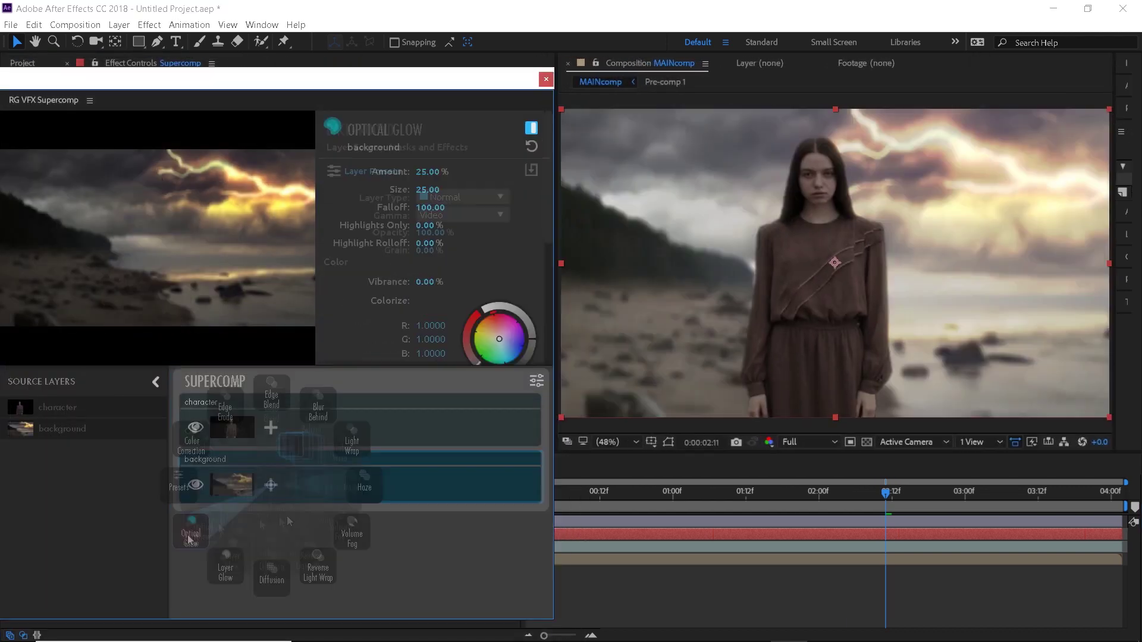
left_click(286, 515)
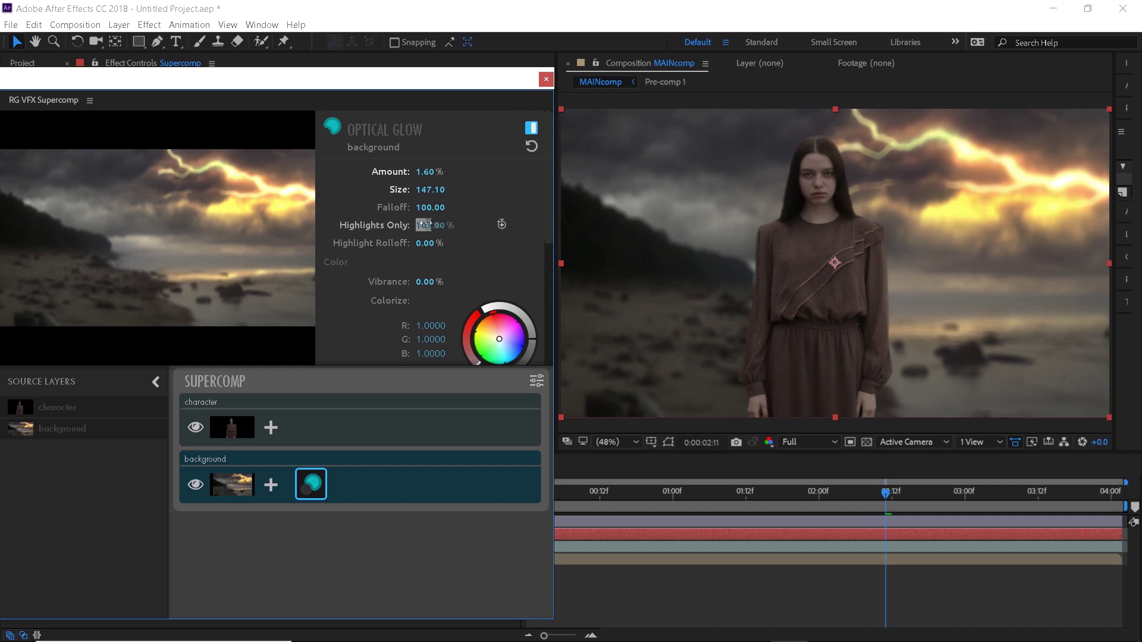
left_click_drag(426, 224, 396, 224)
left_click(426, 208)
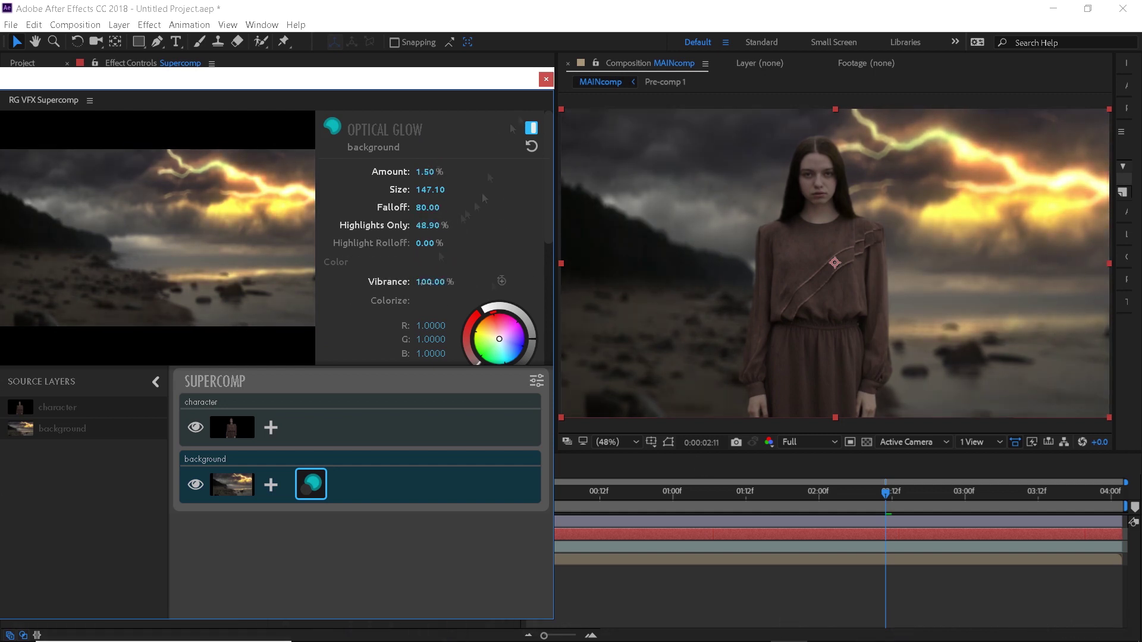
scroll(500, 255, "down", 5)
left_click(531, 128)
left_click(531, 128)
scroll(500, 255, "up", 5)
mouse_move(429, 243)
left_mouse_down()
mouse_move(502, 243)
mouse_move(425, 243)
left_mouse_up()
Add Color Correction to Supercomp's character, darkening its highlights with the color wheels and fine-tuning Temp and Exposure to match the background.
left_click(271, 427)
left_click(192, 380)
left_click_drag(536, 273, 532, 288)
left_click_drag(464, 216, 464, 215)
left_click_drag(391, 273, 392, 273)
scroll(464, 220, "down", 3)
left_click_drag(441, 338, 438, 339)
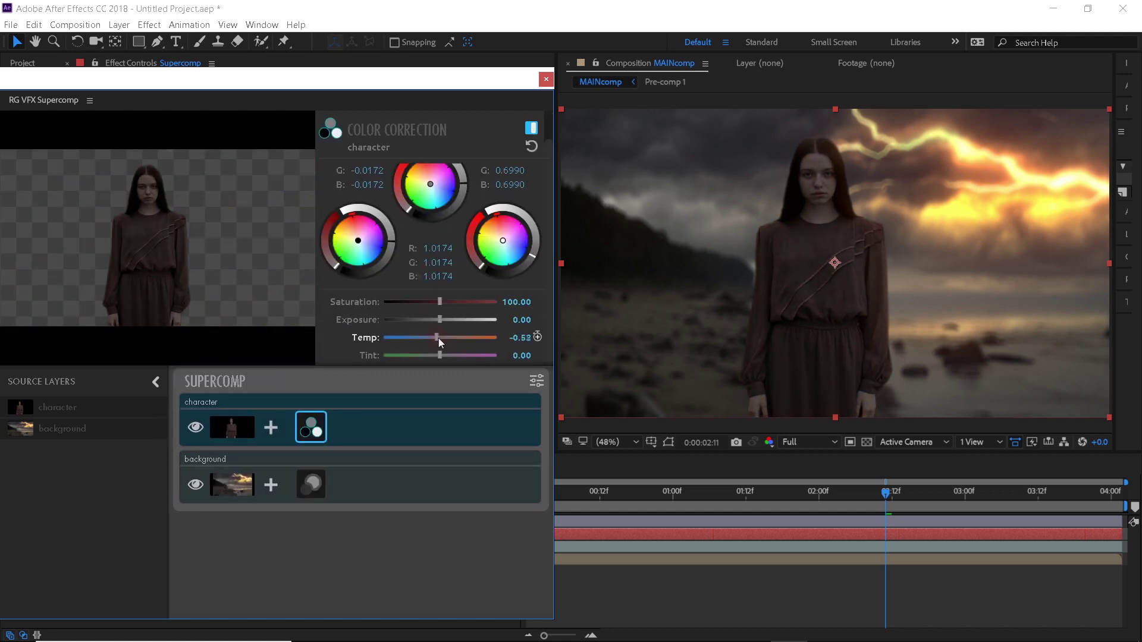
left_click_drag(478, 264, 480, 267)
left_click_drag(440, 319, 444, 320)
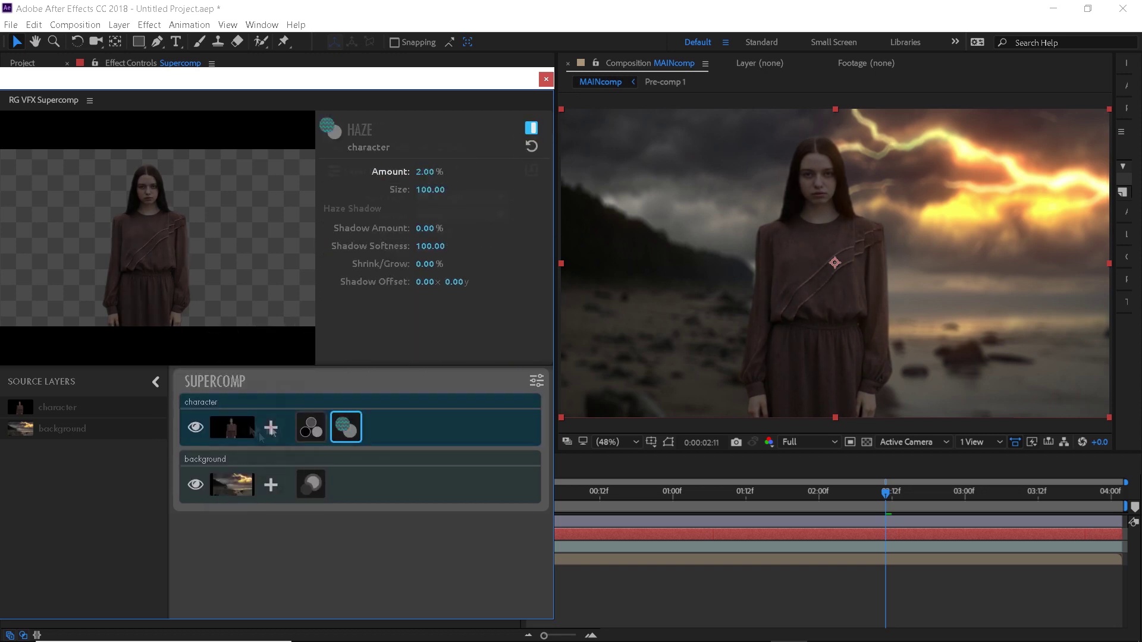
Add Haze with an Amount of 2% and a Diffusion effect to Supercomp's character.
left_click(270, 428)
scroll(835, 262, "up", 2)
scroll(835, 262, "down", 2)
Add a Light Wrap to the character with Amount 30%, Size 50 and the Encroachment method, plus a second Light Wrap using Diffusion.
left_click(270, 428)
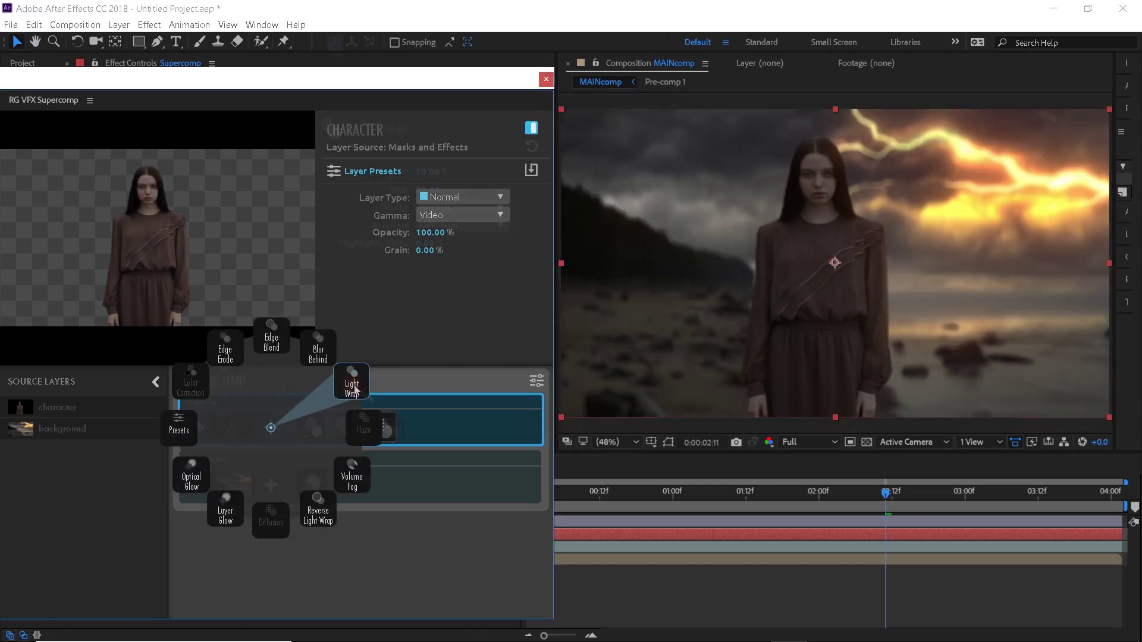
left_click(352, 386)
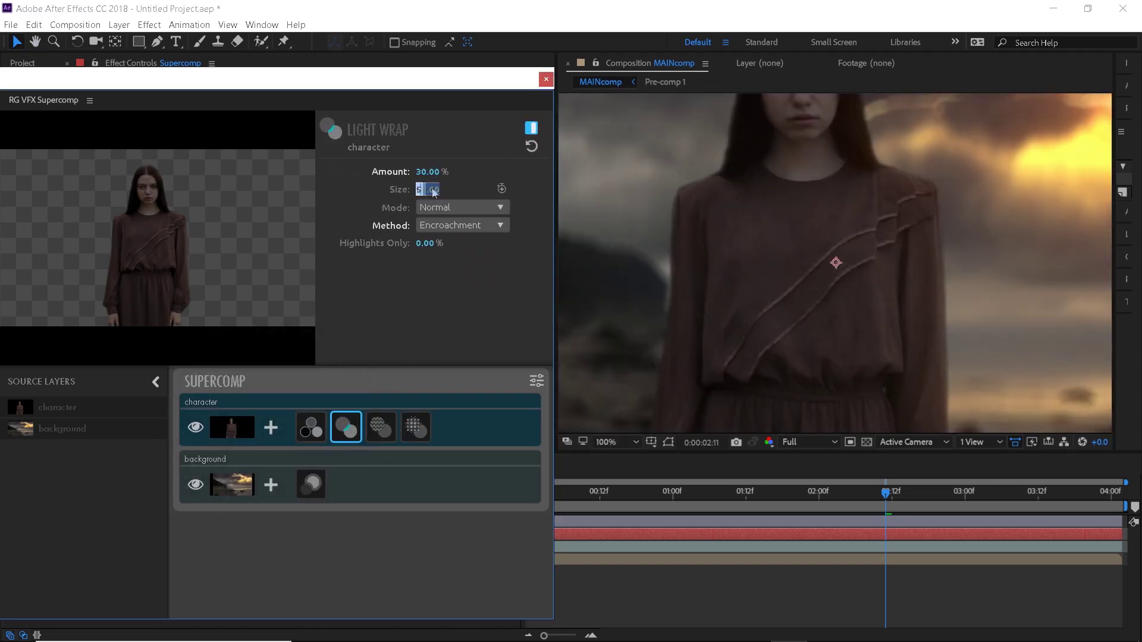
type("50")
key("Return")
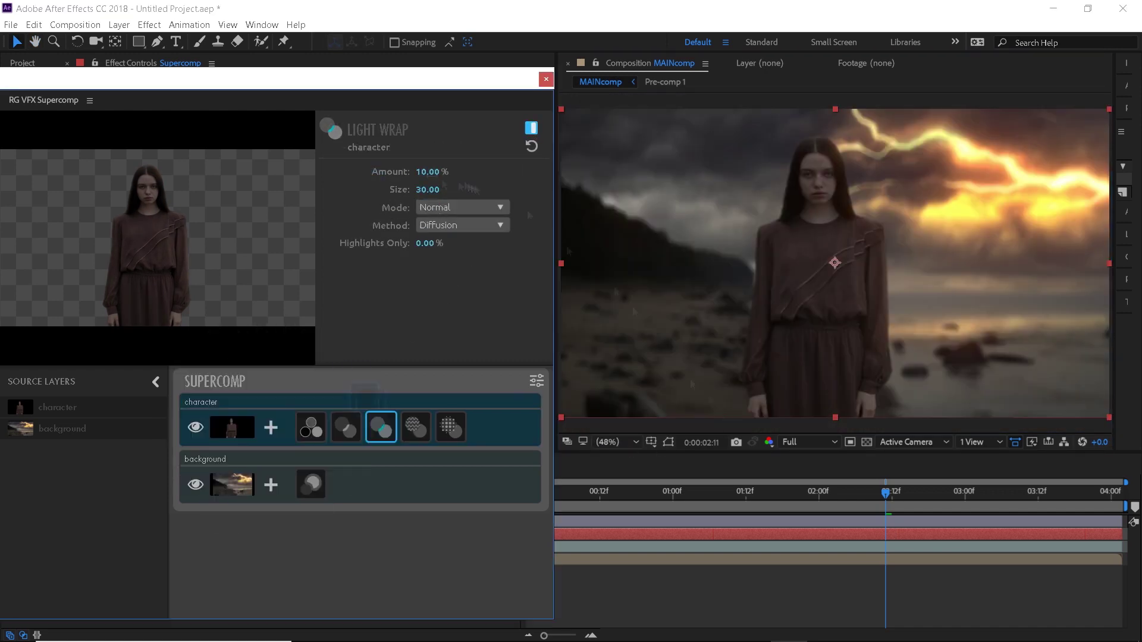
left_click(427, 171)
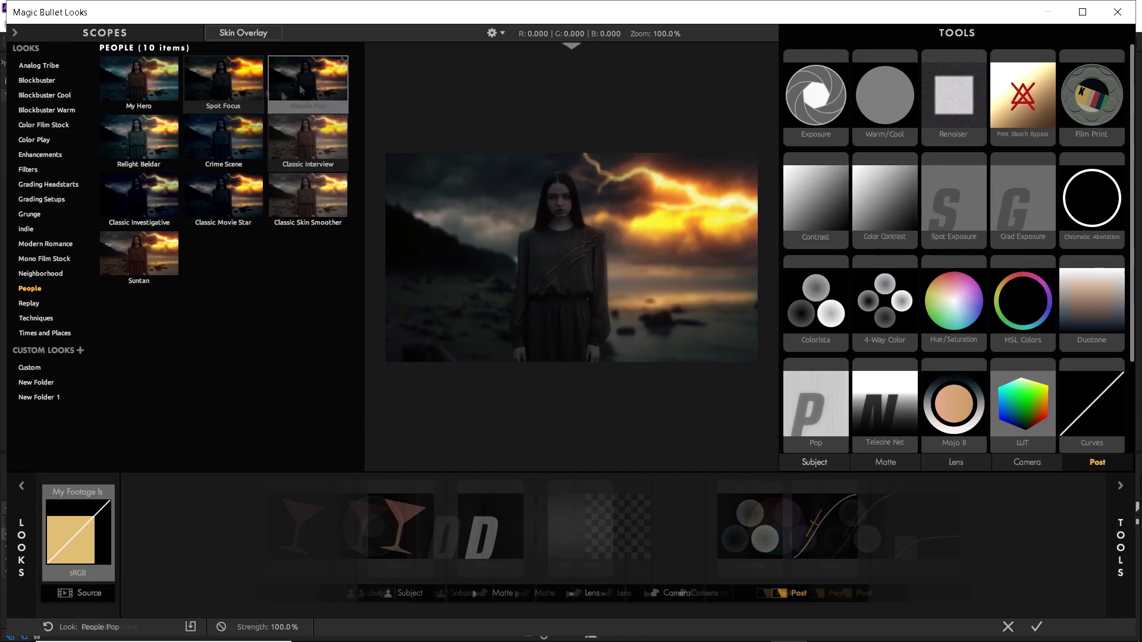
Browse the Blockbuster Cool presets in Magic Bullet Looks for a possible grade.
left_click(47, 95)
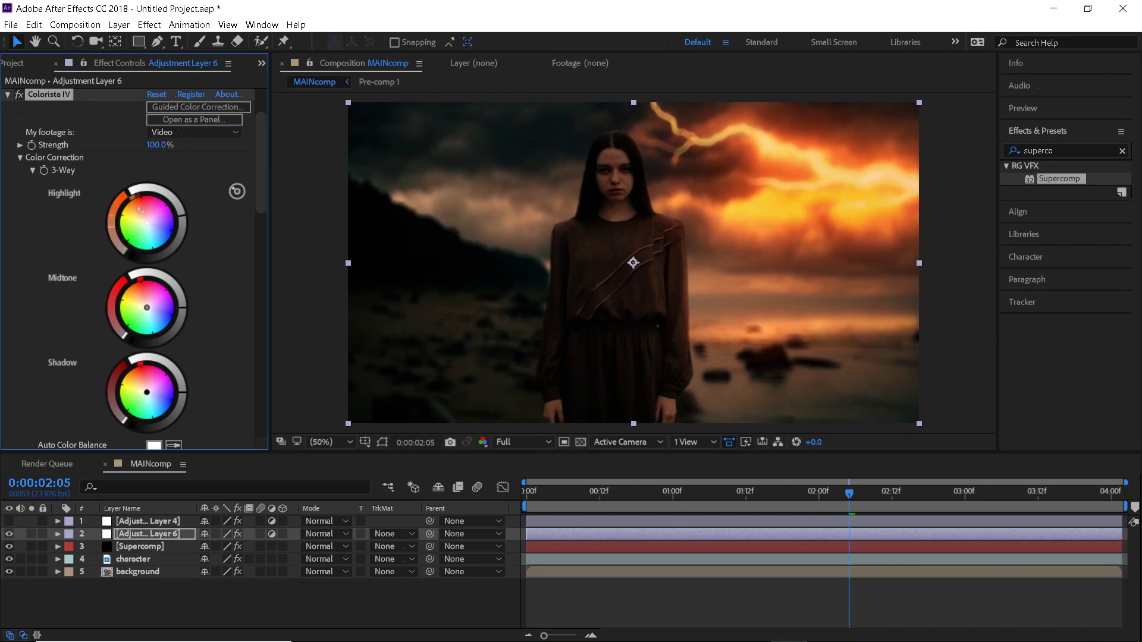
Grade the new adjustment layer with Colorista IV, setting Saturation 24, Shadows -9, Pop 10 and Vignette 9.
scroll(166, 219, "down", 5)
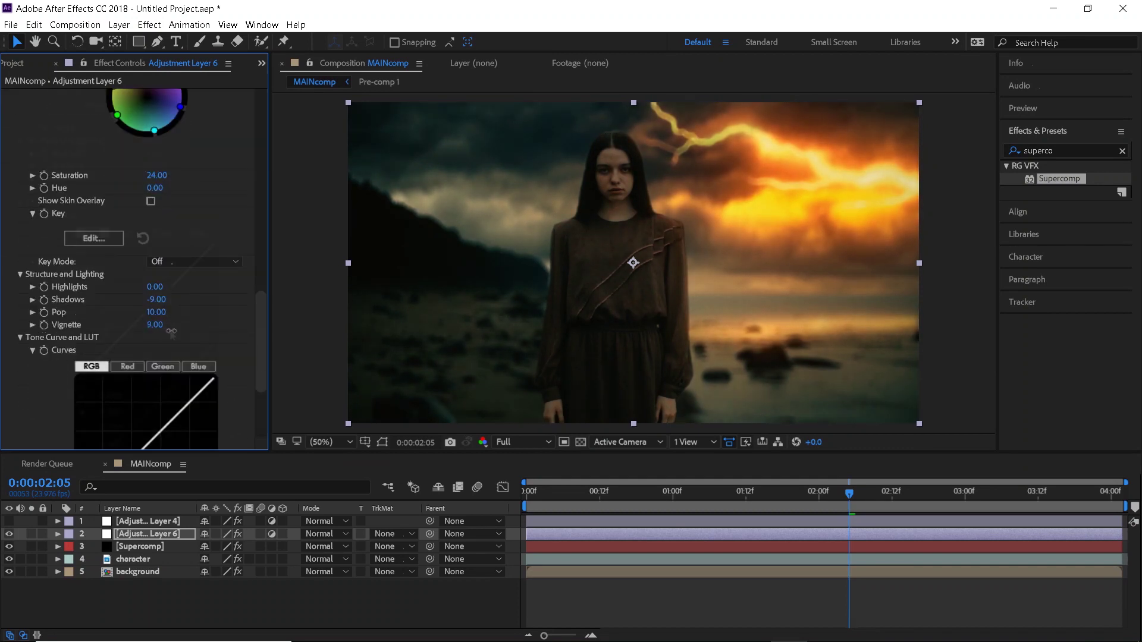